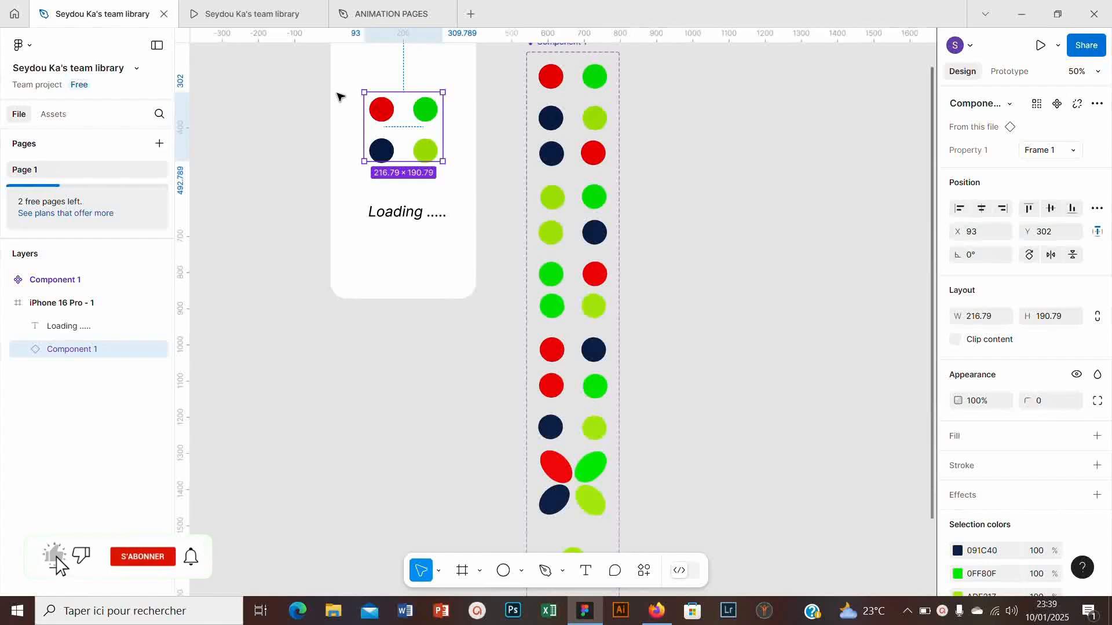
- Look over the finished loading component and switch to the ANIMATION PAGES file
{"action": "scroll", "coordinate": [328, 90], "scroll_direction": "down", "scroll_amount": 3}
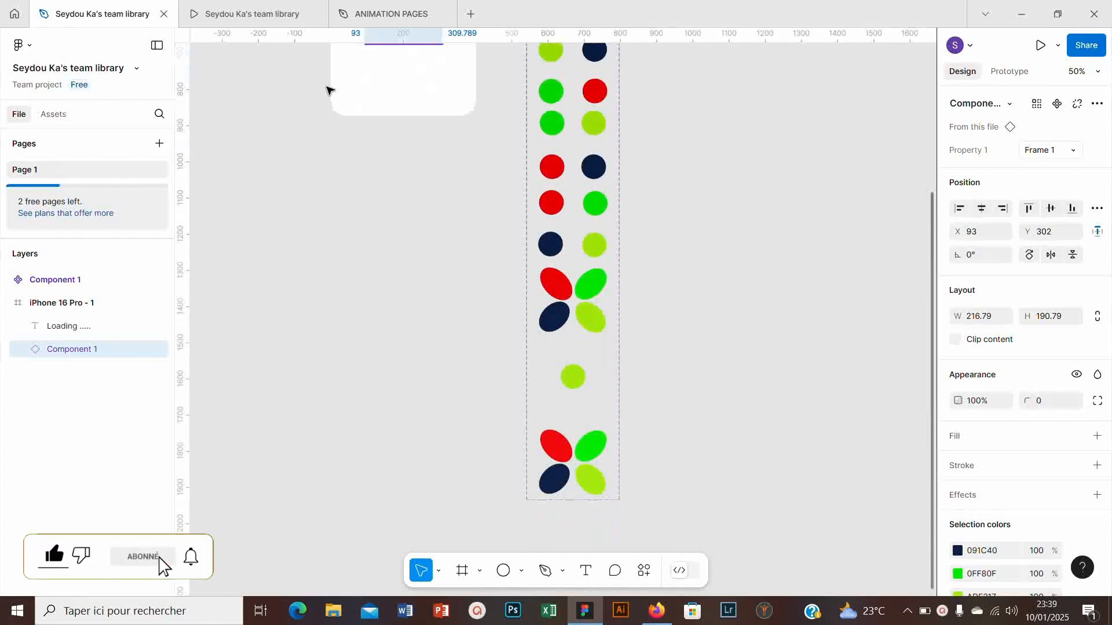
{"action": "scroll", "coordinate": [556, 178], "scroll_direction": "up", "scroll_amount": 5}
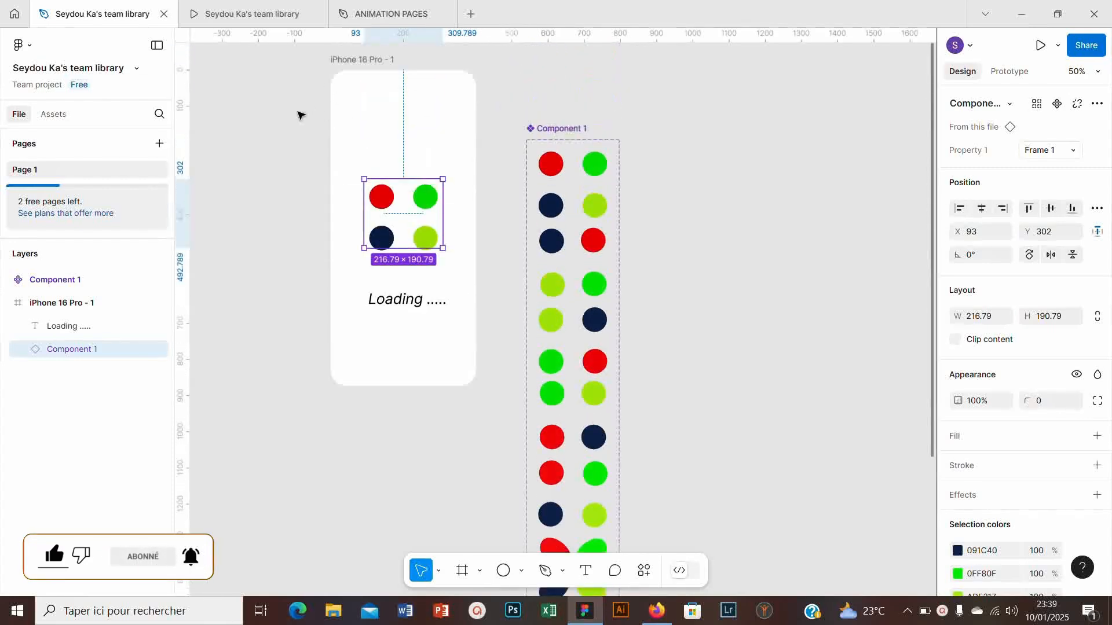
{"action": "left_click_drag", "start_coordinate": [300, 111], "coordinate": [656, 555]}
{"action": "left_click", "coordinate": [385, 3]}
{"action": "key", "text": "Delete"}
{"action": "left_click_drag", "start_coordinate": [432, 193], "coordinate": [521, 310]}
{"action": "left_click_drag", "start_coordinate": [301, 137], "coordinate": [629, 337]}
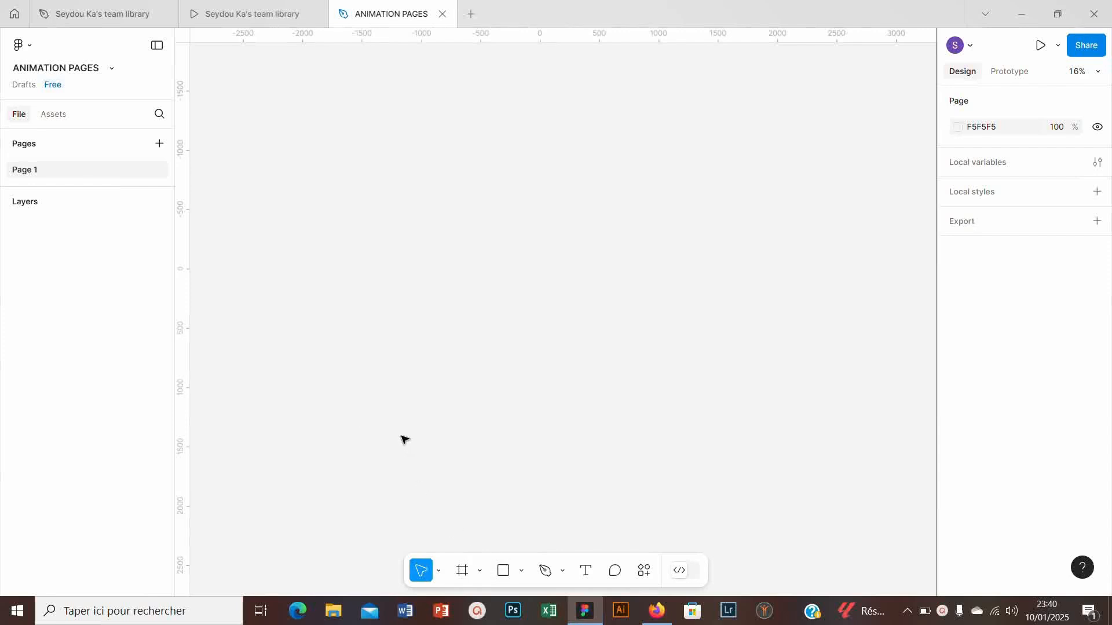
{"action": "key", "text": "f"}
{"action": "scroll", "coordinate": [371, 92], "scroll_direction": "down", "scroll_amount": 3}
{"action": "scroll", "coordinate": [371, 93], "scroll_direction": "right", "scroll_amount": 3}
{"action": "left_click_drag", "start_coordinate": [367, 81], "coordinate": [651, 502]}
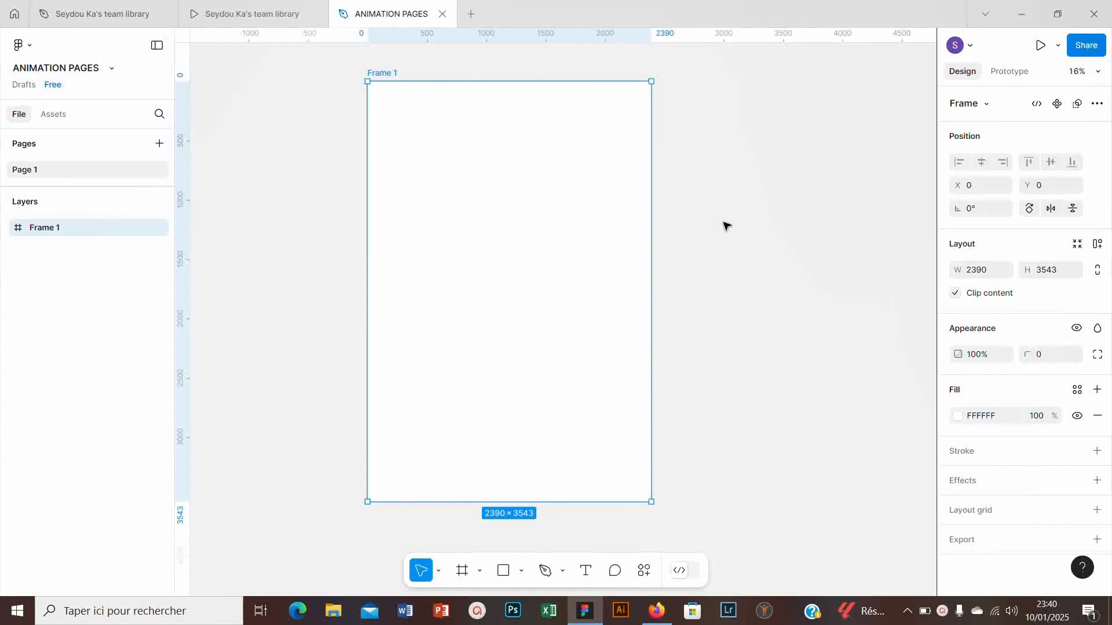
{"action": "key", "text": "Delete"}
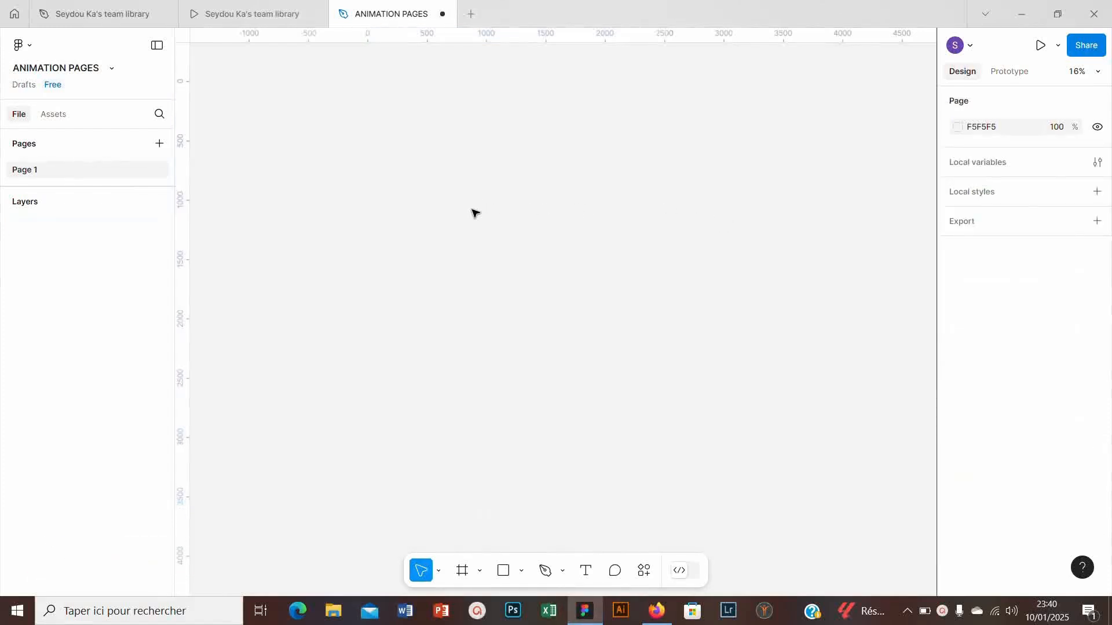
- Add an iPhone 16 preset frame to the empty canvas and rename it LOADING
{"action": "left_click", "coordinate": [455, 574]}
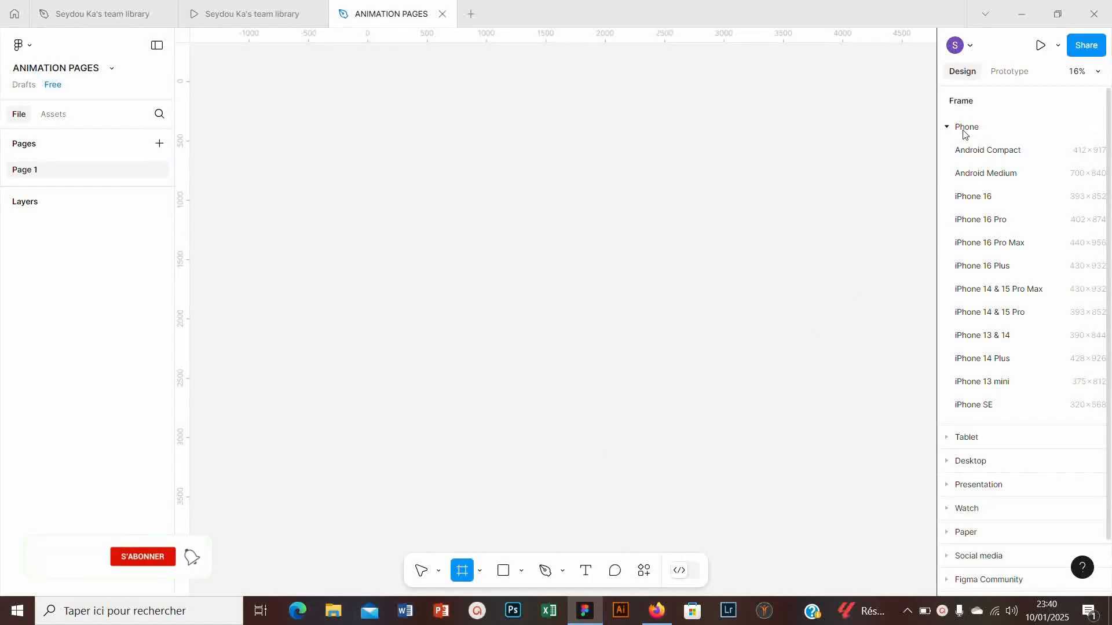
{"action": "left_click", "coordinate": [967, 202]}
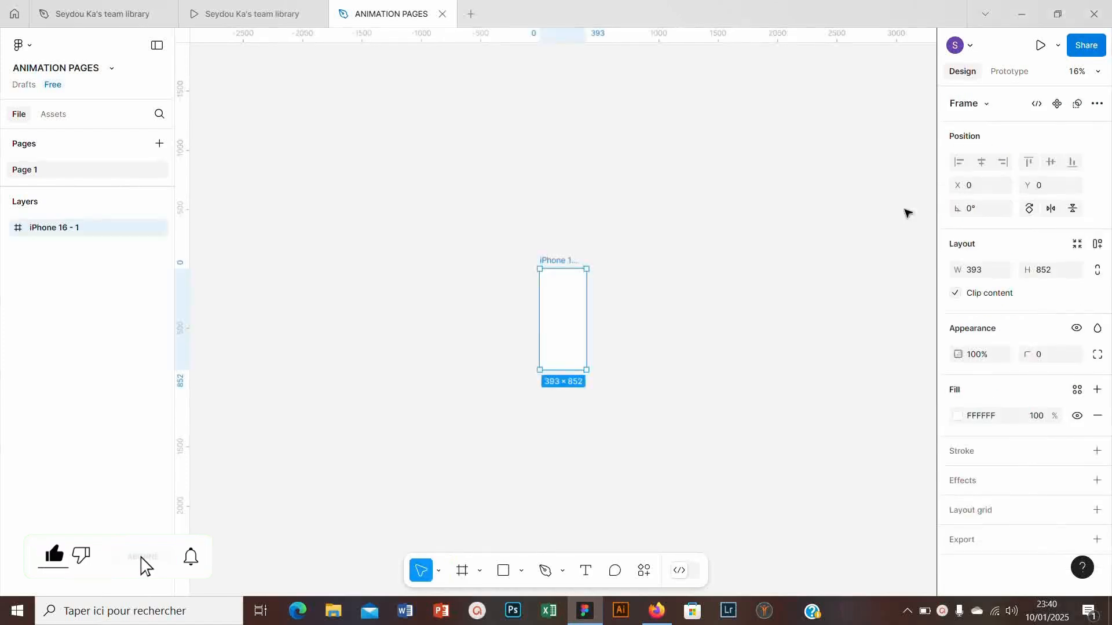
{"action": "key", "text": "ctrl+plus"}
{"action": "double_click", "coordinate": [541, 171]}
{"action": "type", "text": "LOADING"}
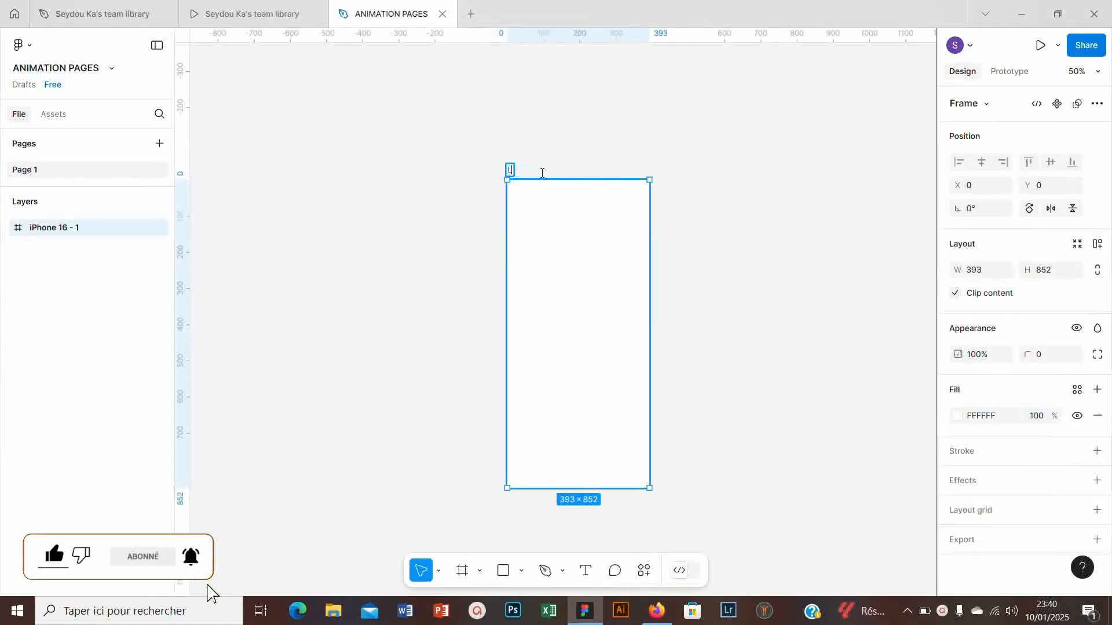
{"action": "key", "text": "Return"}
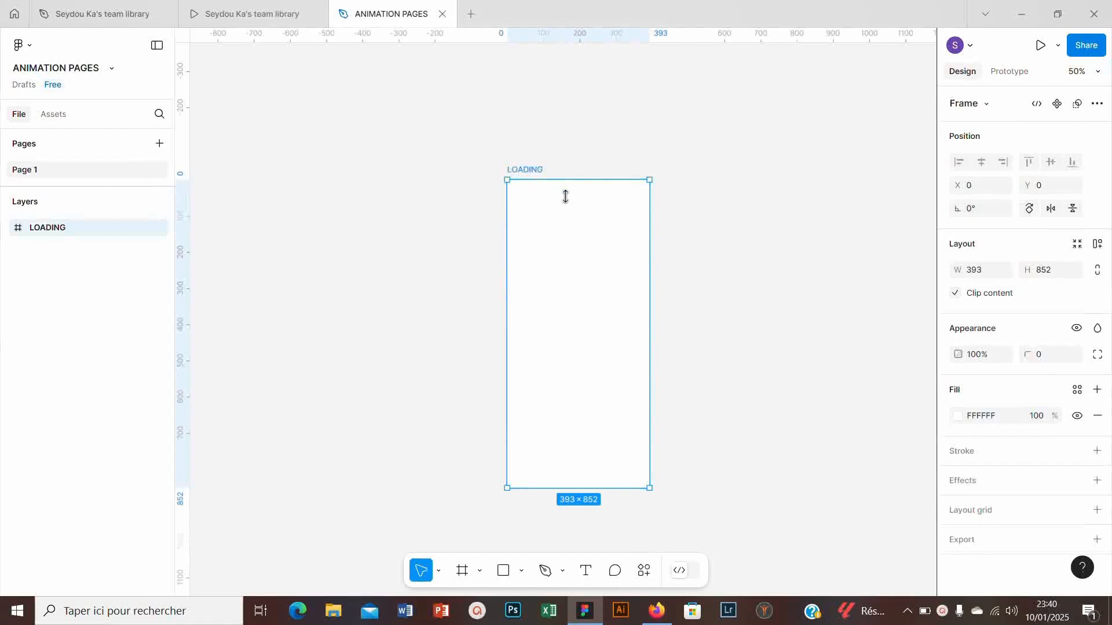
- Round all corners of the LOADING frame to a radius of about 59
{"action": "left_click_drag", "start_coordinate": [538, 201], "coordinate": [561, 298]}
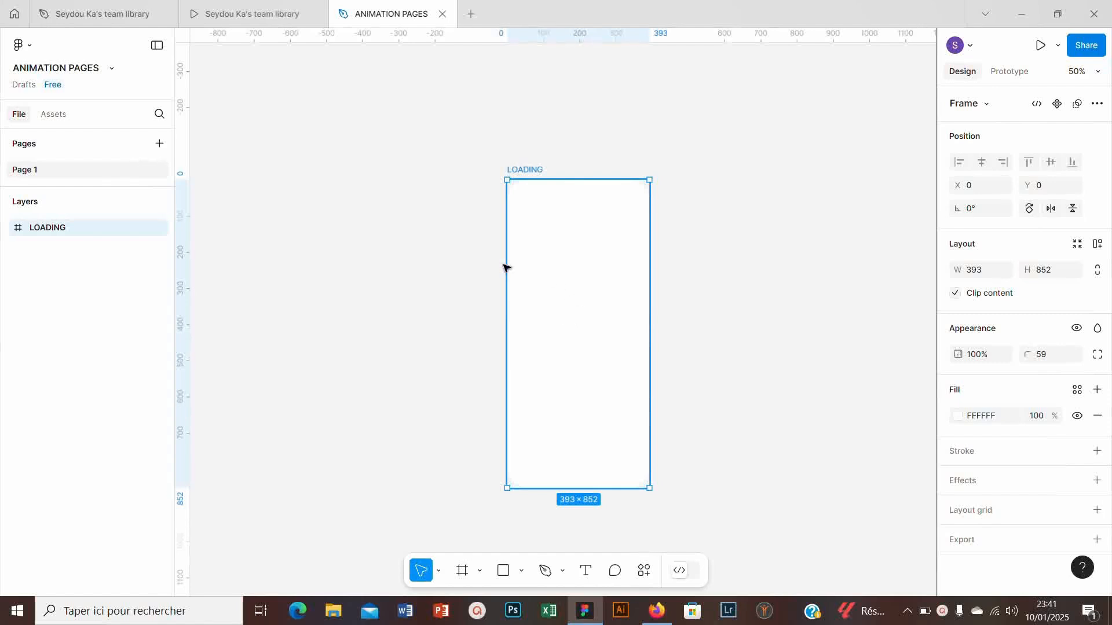
{"action": "left_click_drag", "start_coordinate": [931, 381], "coordinate": [949, 400]}
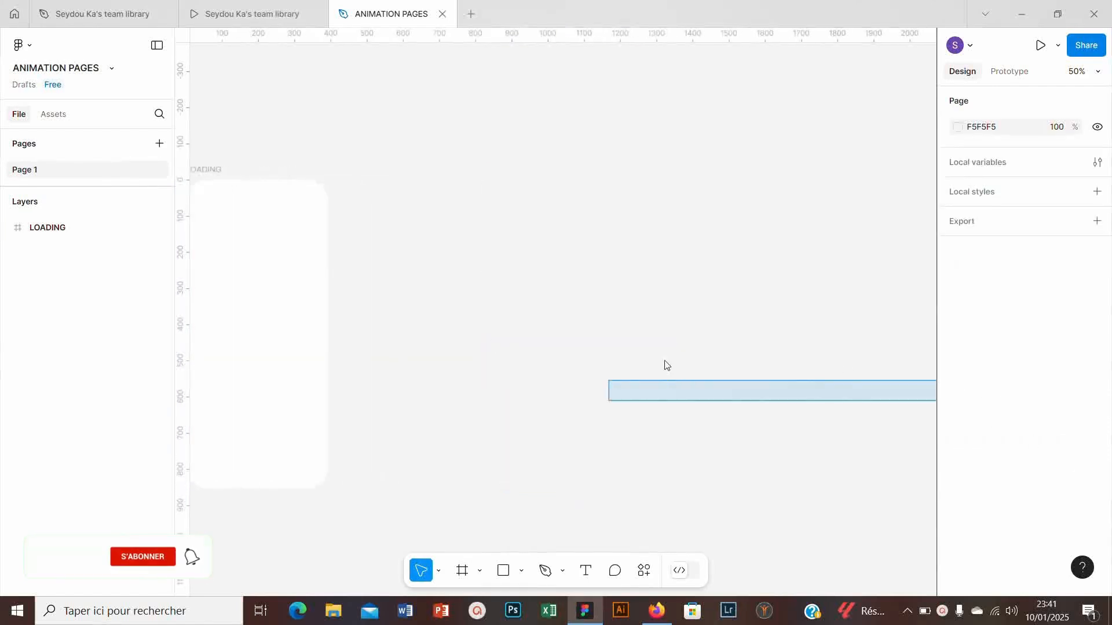
{"action": "left_click", "coordinate": [213, 305]}
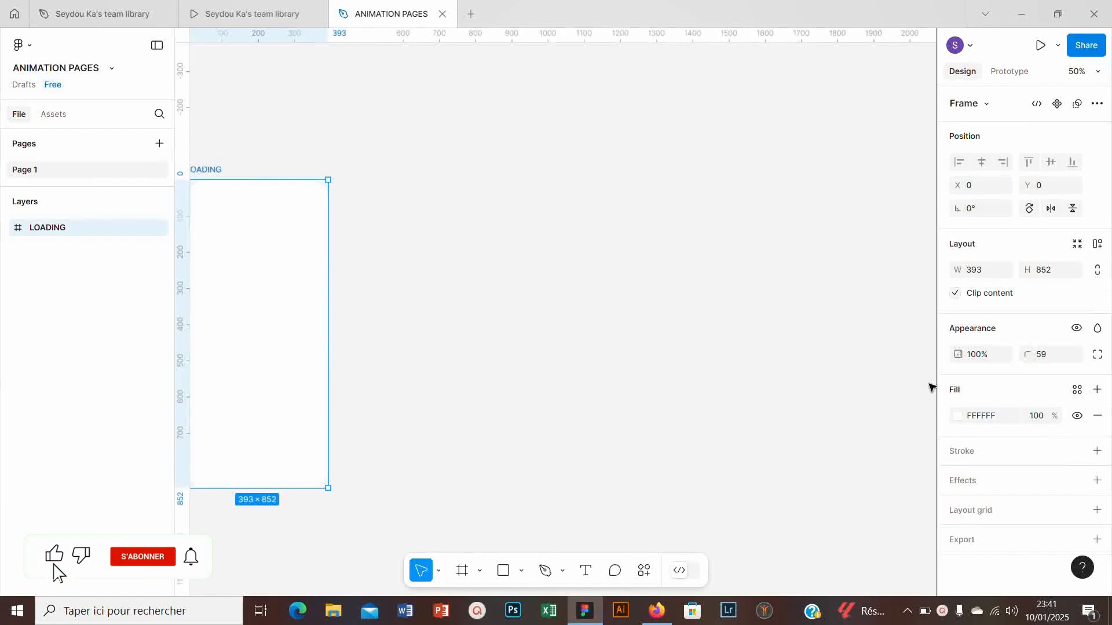
{"action": "left_click_drag", "start_coordinate": [256, 278], "coordinate": [533, 259]}
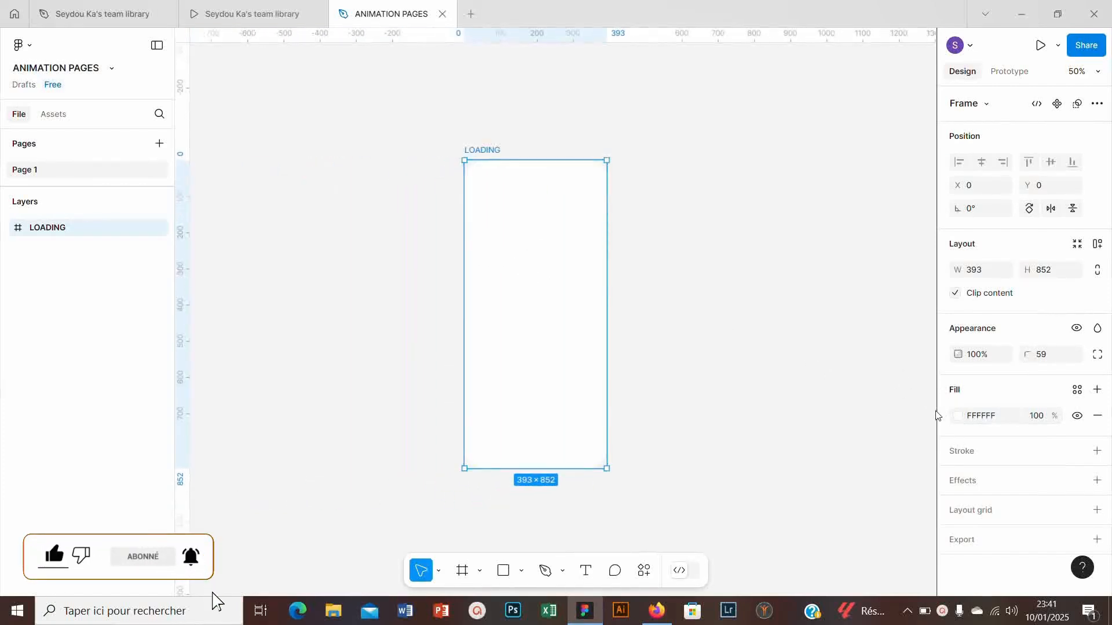
{"action": "left_click", "coordinate": [953, 417]}
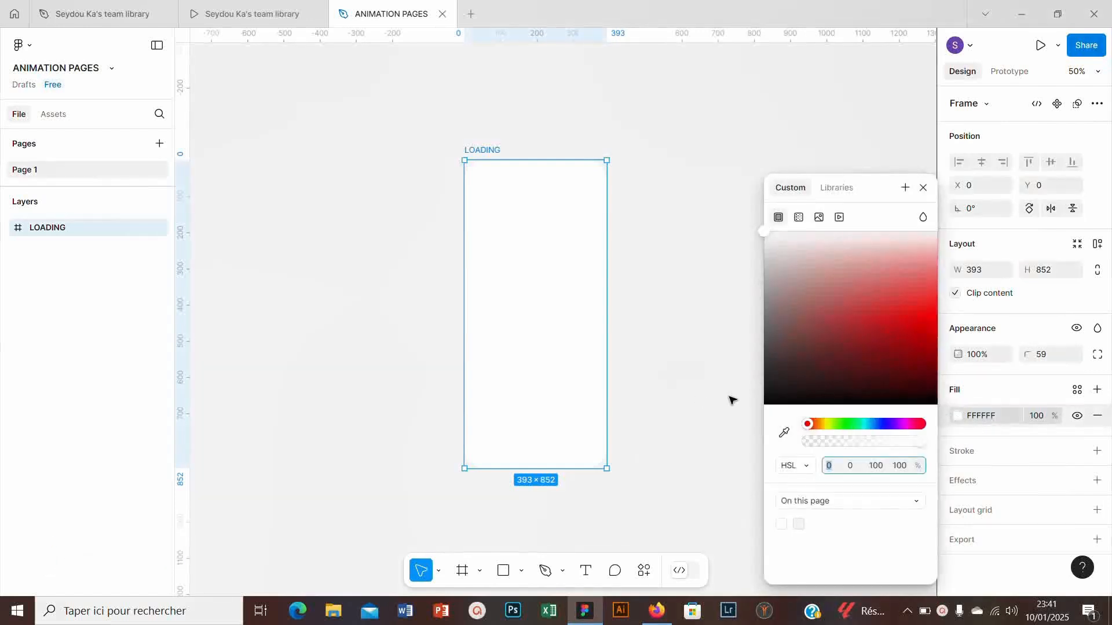
{"action": "left_click", "coordinate": [925, 188]}
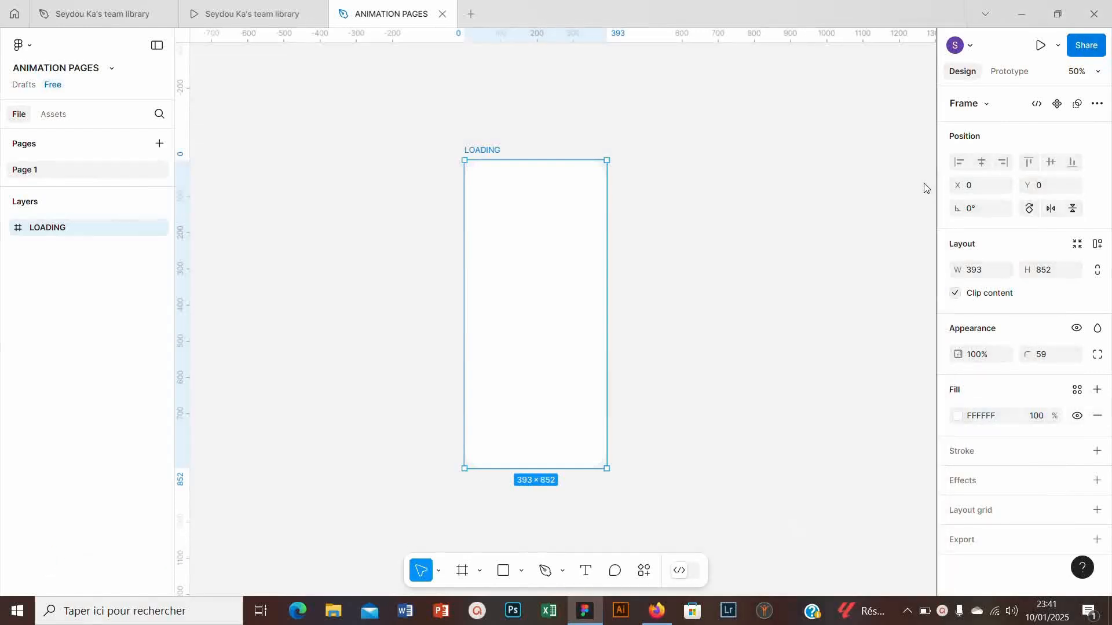
{"action": "left_click", "coordinate": [998, 423]}
{"action": "left_click", "coordinate": [988, 417]}
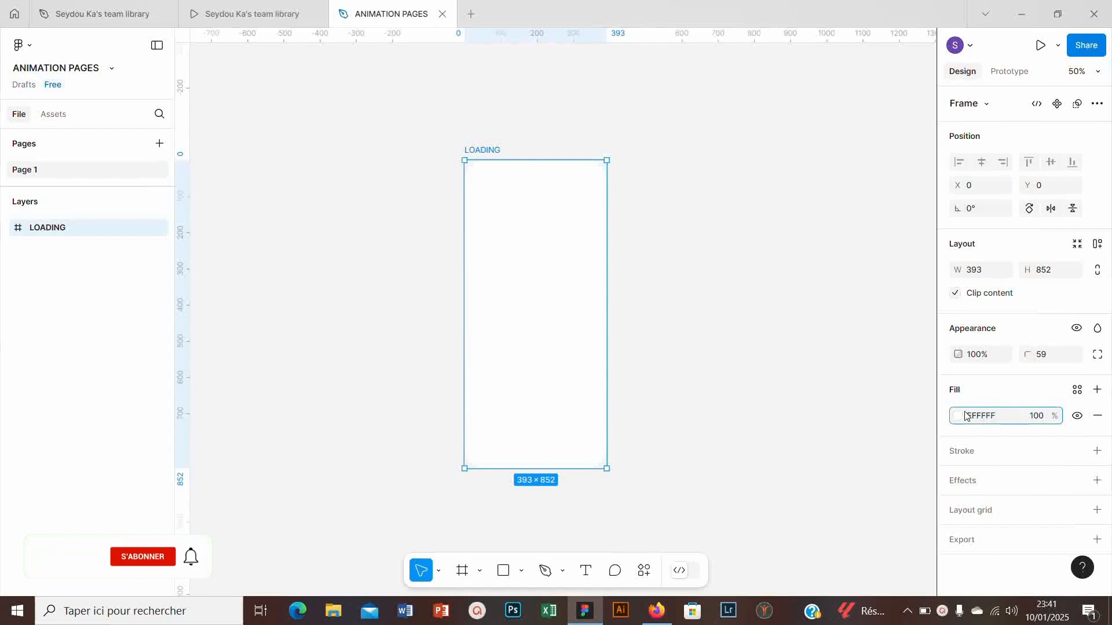
{"action": "left_click", "coordinate": [718, 265]}
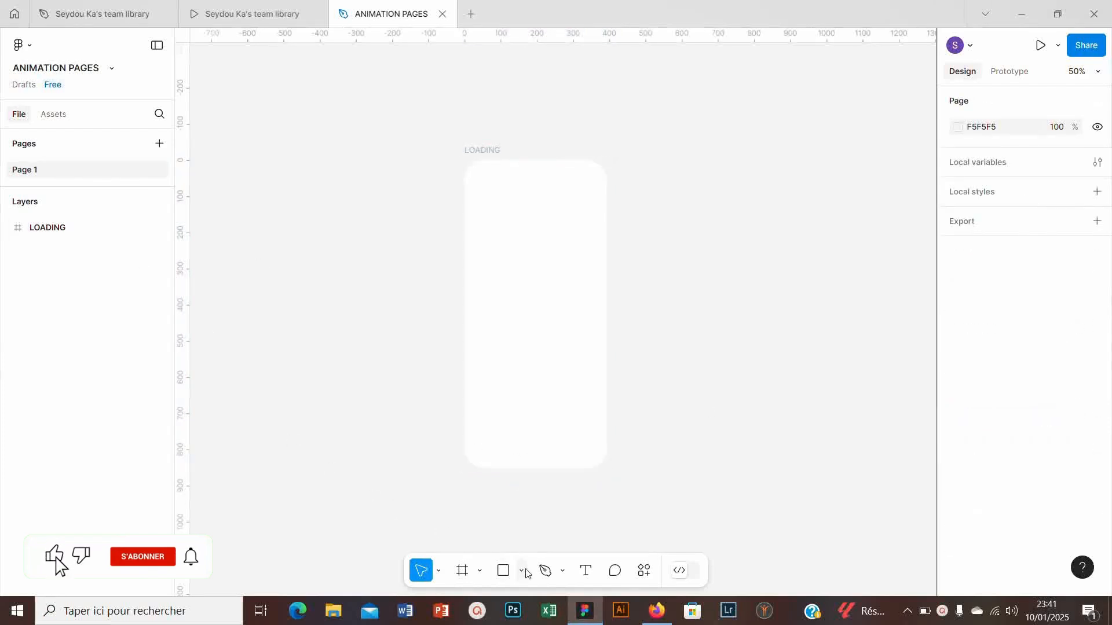
- Draw an 84 × 84 circle beside the LOADING frame and fill it with red FA0000
{"action": "key", "text": "o"}
{"action": "left_click_drag", "start_coordinate": [647, 196], "coordinate": [677, 226]}
{"action": "key", "text": "shift+0"}
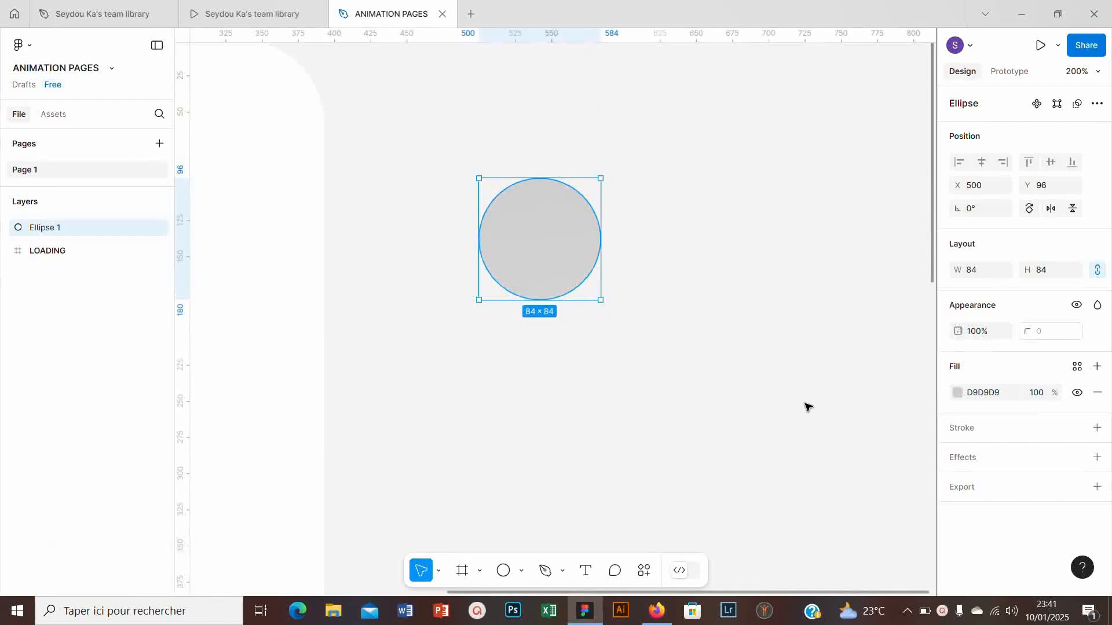
{"action": "left_click", "coordinate": [958, 392]}
{"action": "left_click_drag", "start_coordinate": [854, 366], "coordinate": [976, 235]}
- Set the red circle's rotation to -45°
{"action": "left_click", "coordinate": [977, 214]}
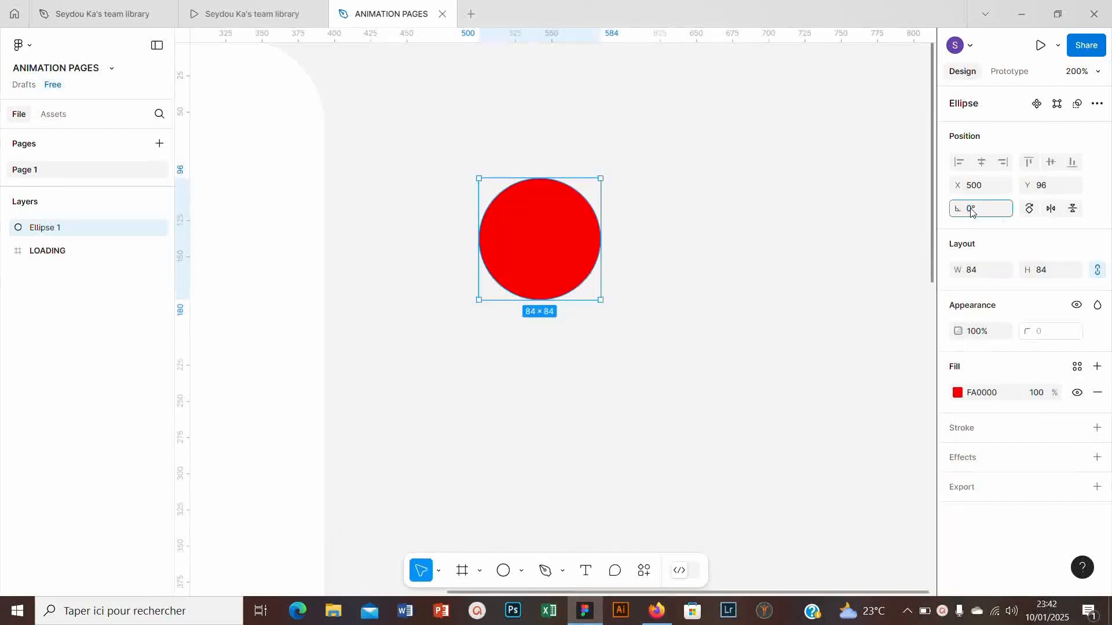
{"action": "type", "text": "-45"}
{"action": "key", "text": "Return"}
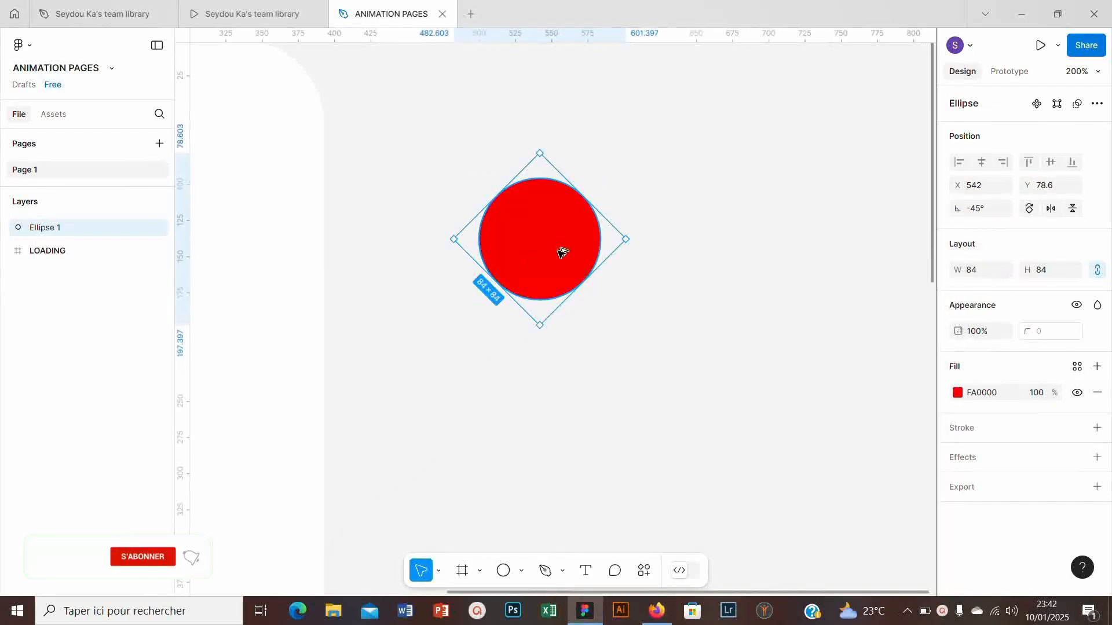
- Duplicate the red circle to its right and fill the copy with green 19FA00
{"action": "left_click_drag", "start_coordinate": [559, 252], "coordinate": [716, 253]}
{"action": "left_click", "coordinate": [957, 393]}
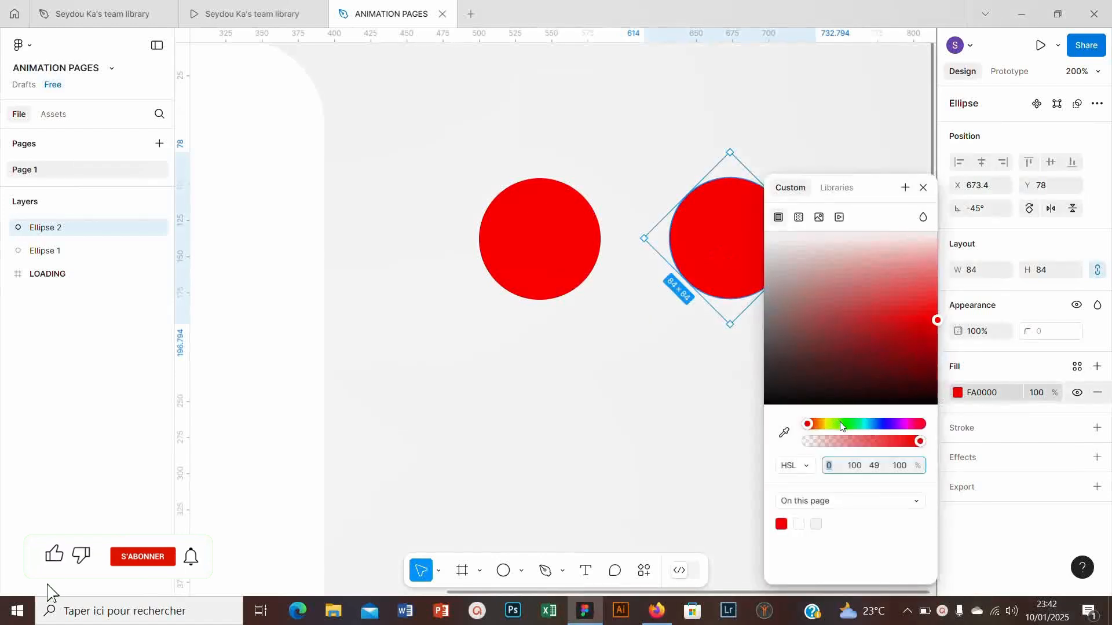
{"action": "left_click", "coordinate": [541, 268]}
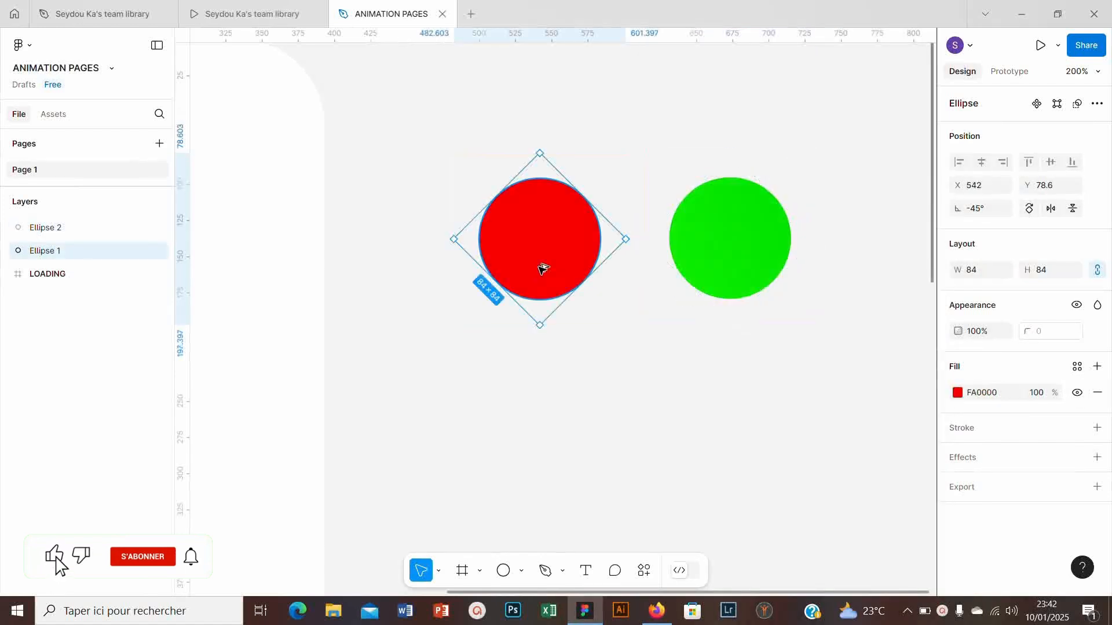
- Duplicate the red circle straight below itself and fill the copy with yellow EDFA00
{"action": "left_click_drag", "start_coordinate": [541, 268], "coordinate": [541, 421]}
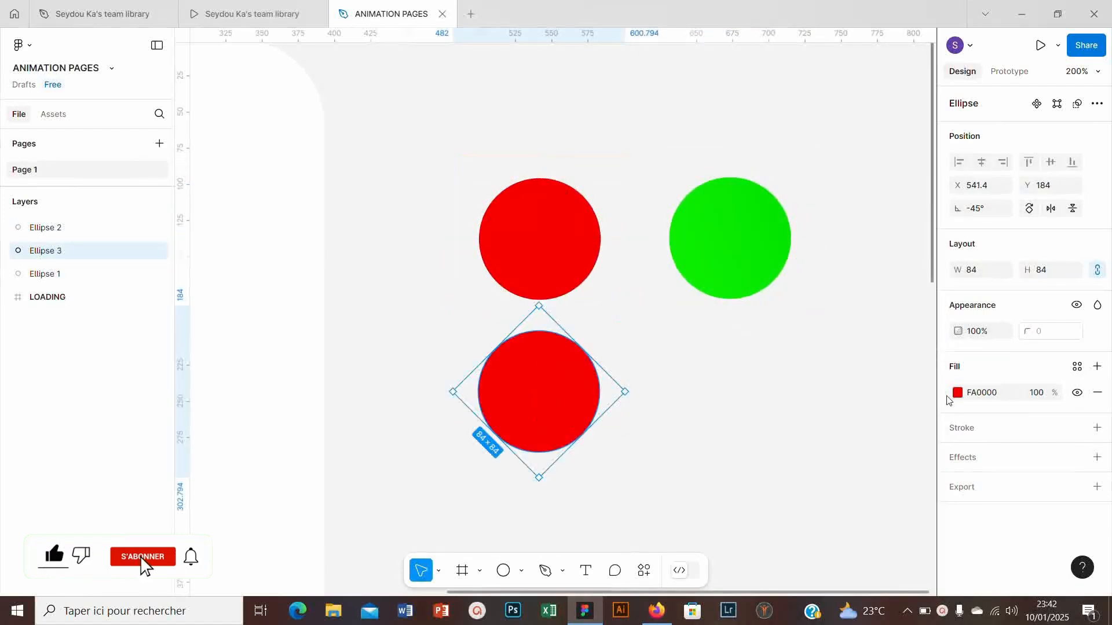
{"action": "left_click", "coordinate": [955, 395]}
{"action": "left_click_drag", "start_coordinate": [820, 425], "coordinate": [827, 425]}
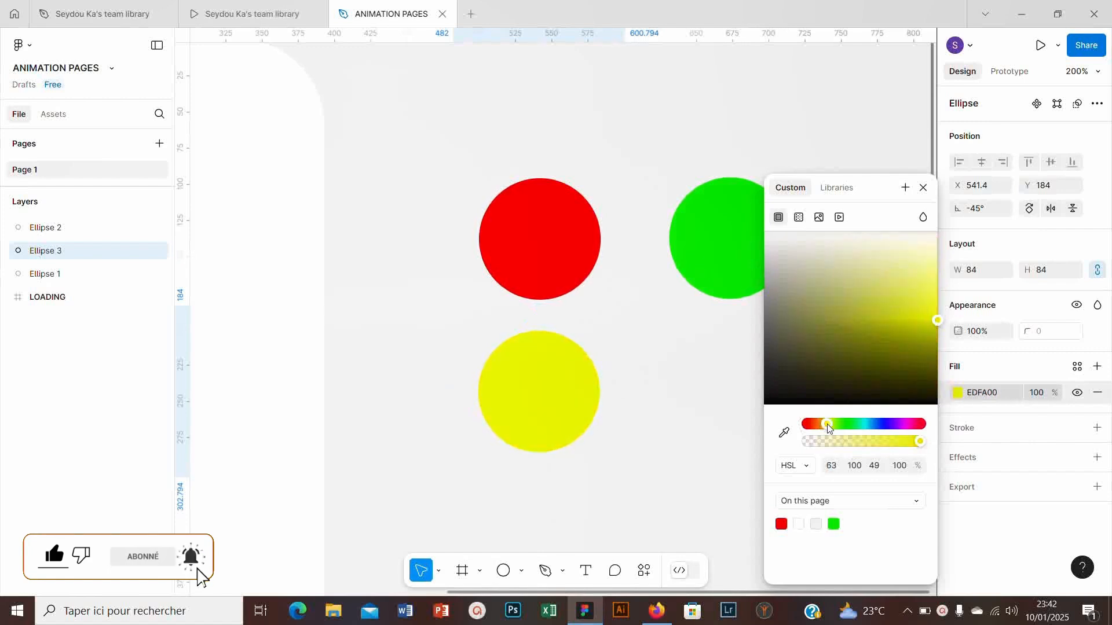
{"action": "left_click", "coordinate": [923, 187]}
- Duplicate the yellow circle to its right, under the green one, and fill the copy with blue 0400FA
{"action": "left_click_drag", "start_coordinate": [519, 410], "coordinate": [722, 409]}
{"action": "left_click", "coordinate": [958, 392]}
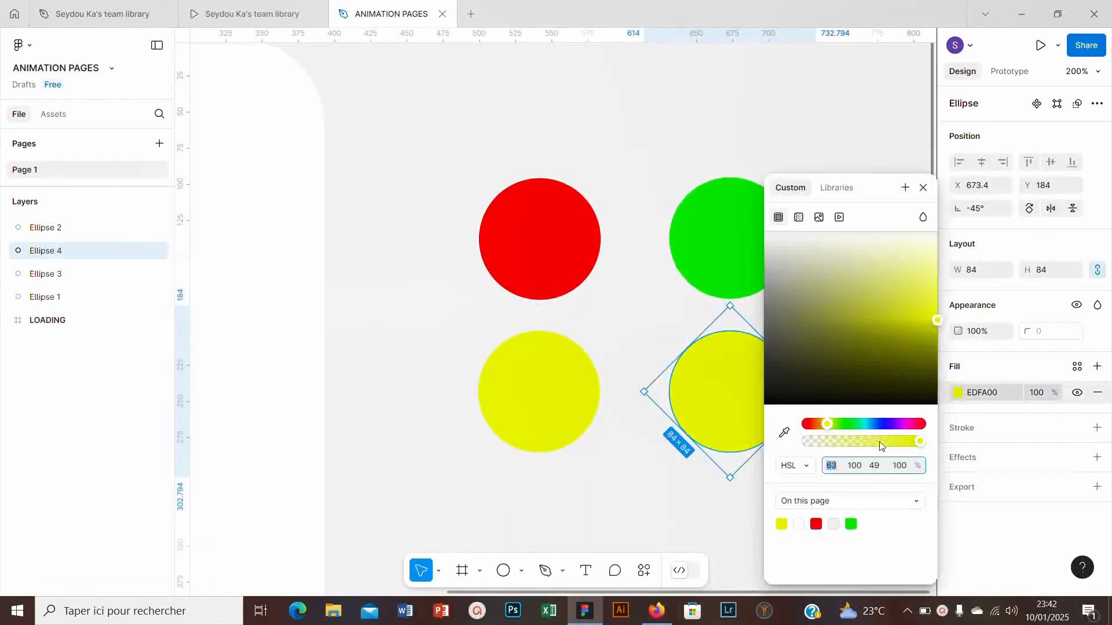
{"action": "left_click", "coordinate": [883, 424]}
{"action": "left_click", "coordinate": [924, 187]}
- Align the four circles into a grid, centring each column horizontally and each row vertically
{"action": "left_click_drag", "start_coordinate": [432, 124], "coordinate": [586, 486]}
{"action": "left_click", "coordinate": [982, 164]}
{"action": "left_click_drag", "start_coordinate": [702, 151], "coordinate": [825, 523]}
{"action": "left_click", "coordinate": [983, 165]}
{"action": "left_click_drag", "start_coordinate": [378, 150], "coordinate": [814, 298]}
{"action": "left_click", "coordinate": [1050, 164]}
{"action": "left_click_drag", "start_coordinate": [416, 383], "coordinate": [676, 458]}
- Group the red, green, yellow and blue circles together
{"action": "left_click_drag", "start_coordinate": [437, 129], "coordinate": [843, 517]}
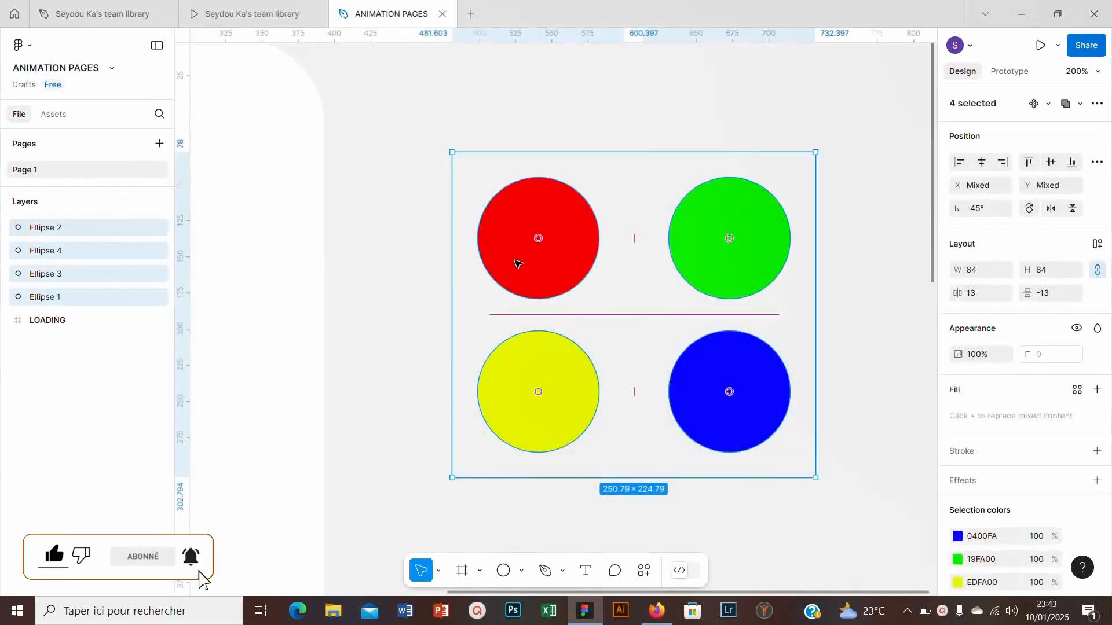
{"action": "right_click", "coordinate": [516, 260]}
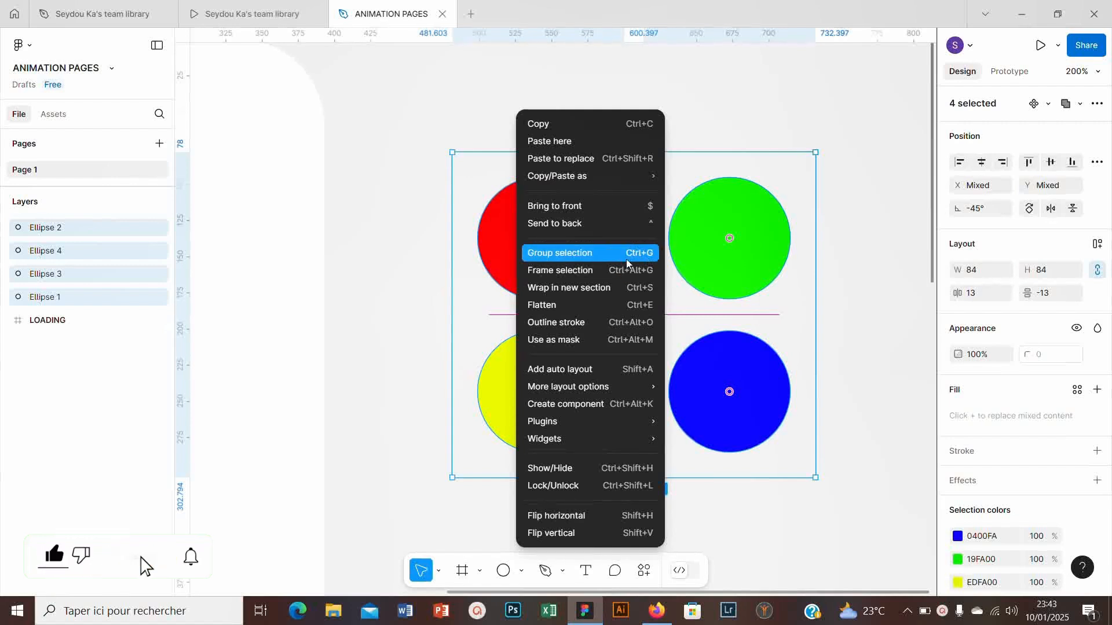
{"action": "left_click", "coordinate": [650, 259]}
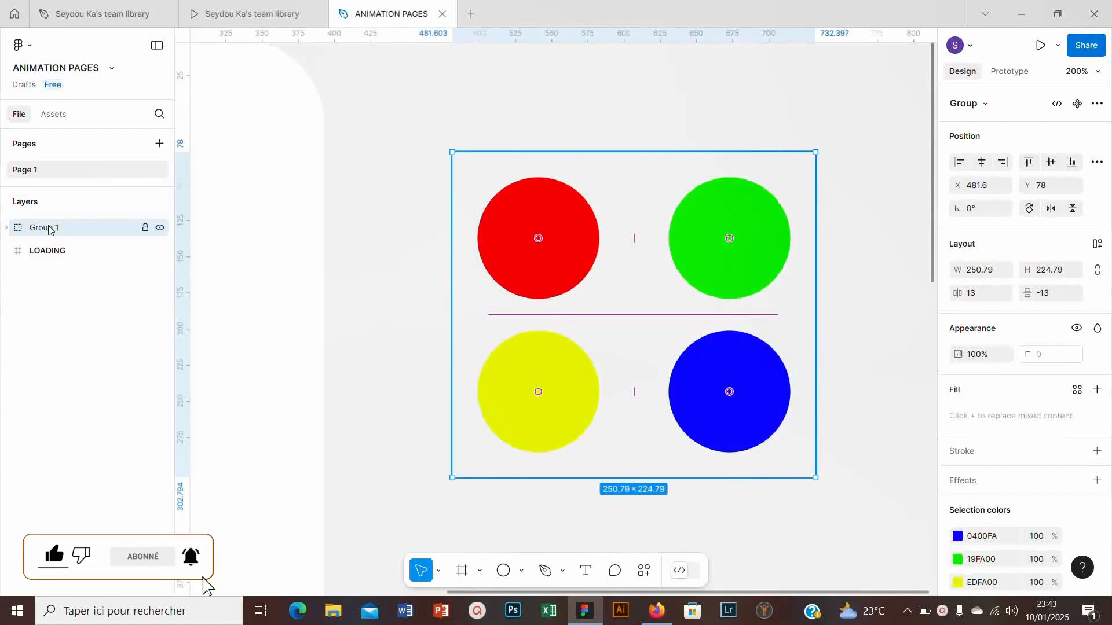
- Wrap the group of four circles in a new frame using Frame selection
{"action": "right_click", "coordinate": [473, 228]}
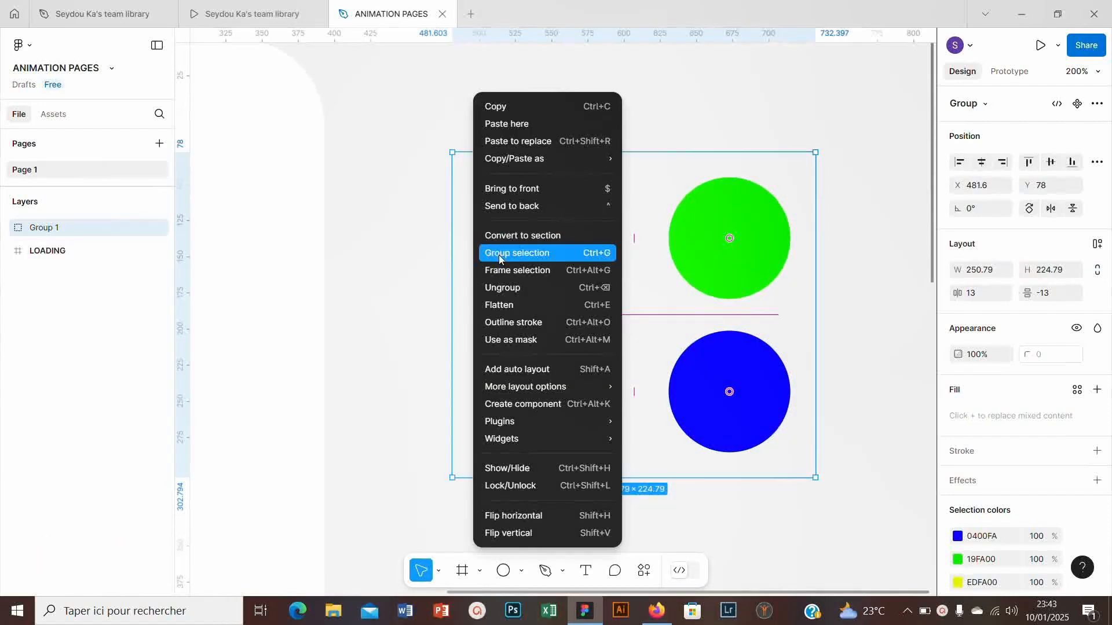
{"action": "left_click", "coordinate": [575, 276]}
{"action": "scroll", "coordinate": [417, 181], "scroll_direction": "down", "scroll_amount": 5}
{"action": "scroll", "coordinate": [449, 191], "scroll_direction": "up", "scroll_amount": 1}
{"action": "scroll", "coordinate": [450, 191], "scroll_direction": "up", "scroll_amount": 4}
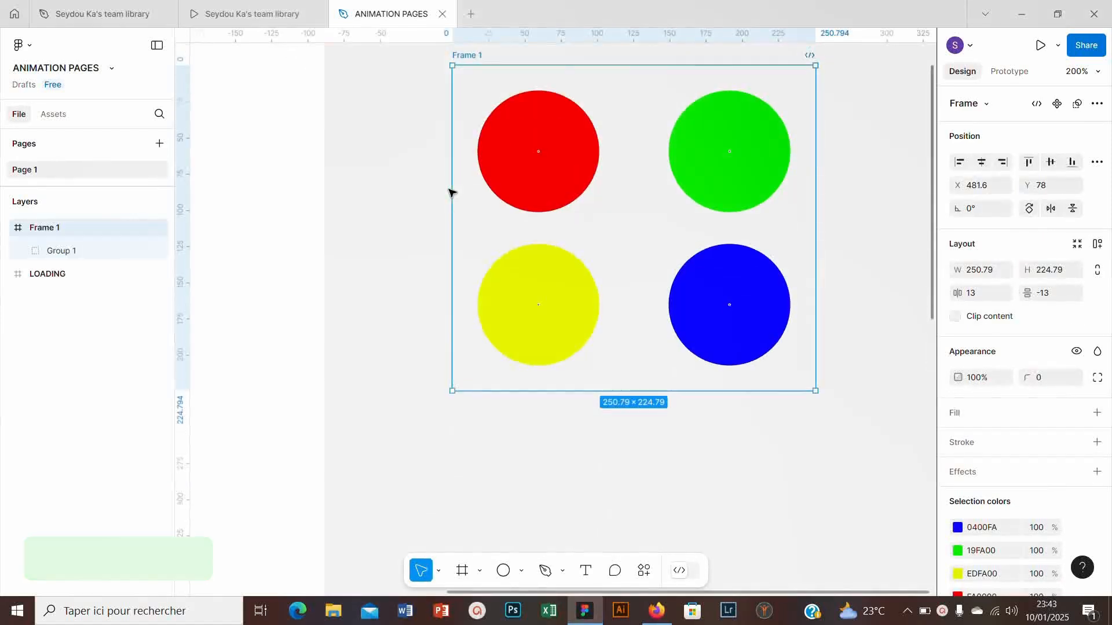
- Duplicate the circle frame directly below the original and rotate the copy's circle group to about -90°
{"action": "left_click_drag", "start_coordinate": [476, 102], "coordinate": [472, 385]}
{"action": "scroll", "coordinate": [477, 367], "scroll_direction": "down", "scroll_amount": 6}
{"action": "scroll", "coordinate": [484, 268], "scroll_direction": "up", "scroll_amount": 5}
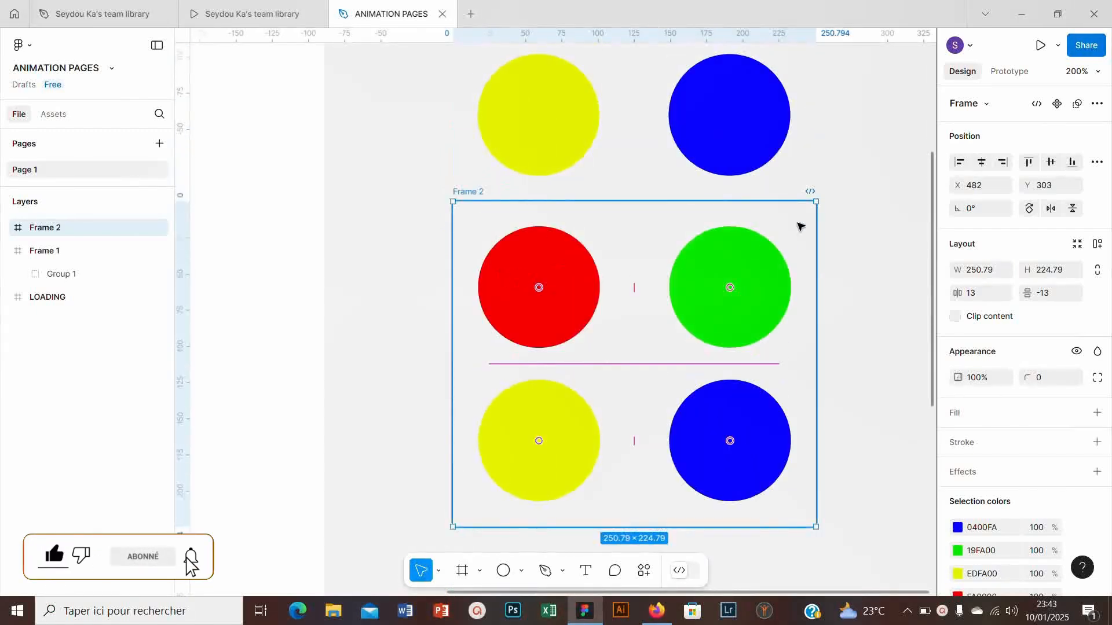
{"action": "left_click_drag", "start_coordinate": [823, 196], "coordinate": [864, 445]}
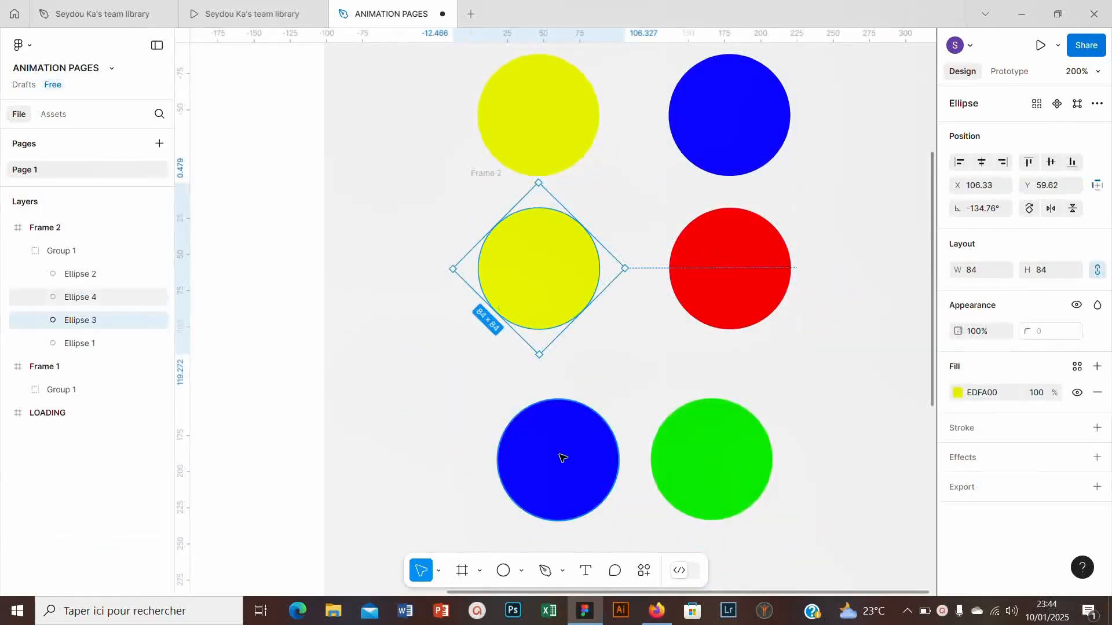
- Line up the blue circle under the yellow one and the green circle under the red one in Frame 2
{"action": "scroll", "coordinate": [560, 457], "scroll_direction": "down", "scroll_amount": 3}
{"action": "left_click", "coordinate": [533, 322], "text": "shift"}
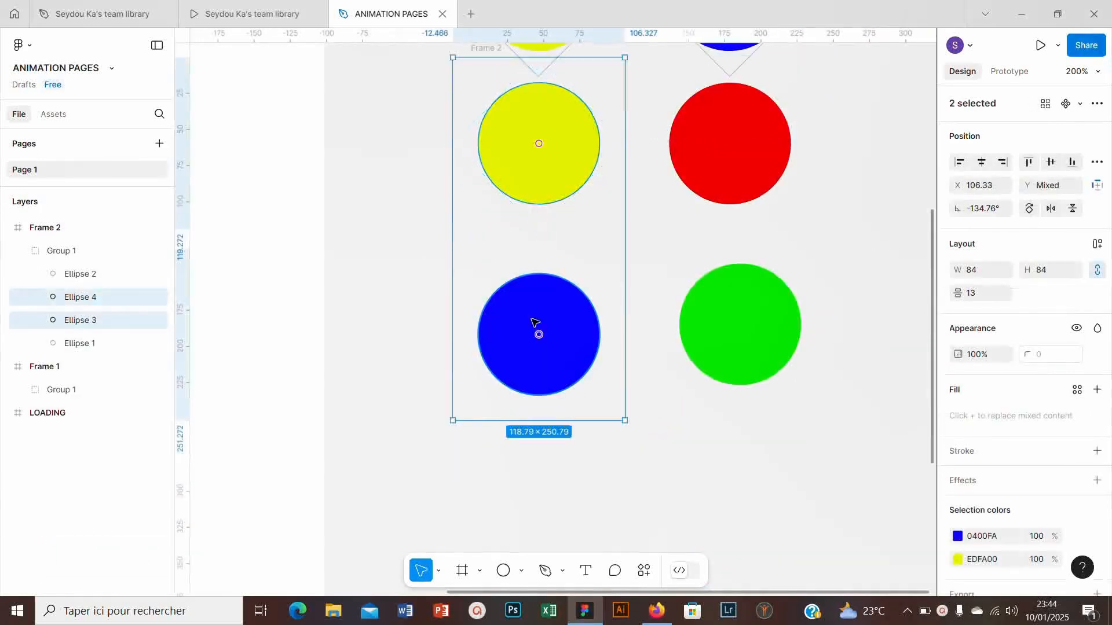
{"action": "left_click", "coordinate": [727, 318], "text": "shift"}
{"action": "key", "text": "ctrl+a"}
{"action": "left_click", "coordinate": [479, 193]}
- Paste a copy of Frame 2's circle group directly below that frame
{"action": "scroll", "coordinate": [523, 193], "scroll_direction": "up", "scroll_amount": 1}
{"action": "scroll", "coordinate": [523, 193], "scroll_direction": "up", "scroll_amount": 1}
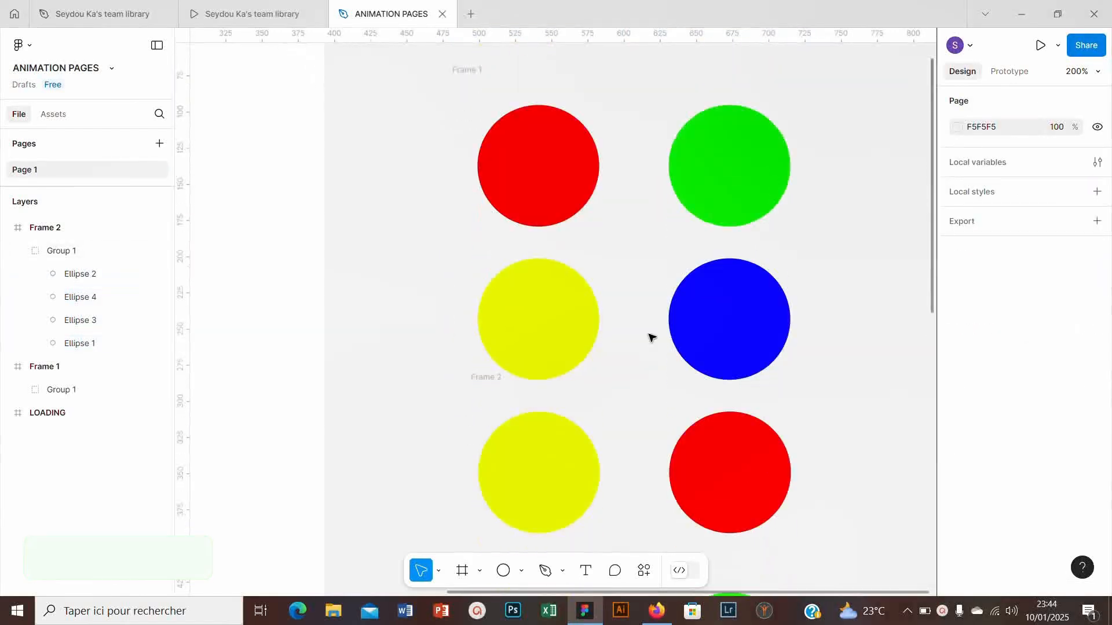
{"action": "scroll", "coordinate": [648, 335], "scroll_direction": "down", "scroll_amount": 5}
{"action": "scroll", "coordinate": [643, 321], "scroll_direction": "up", "scroll_amount": 1}
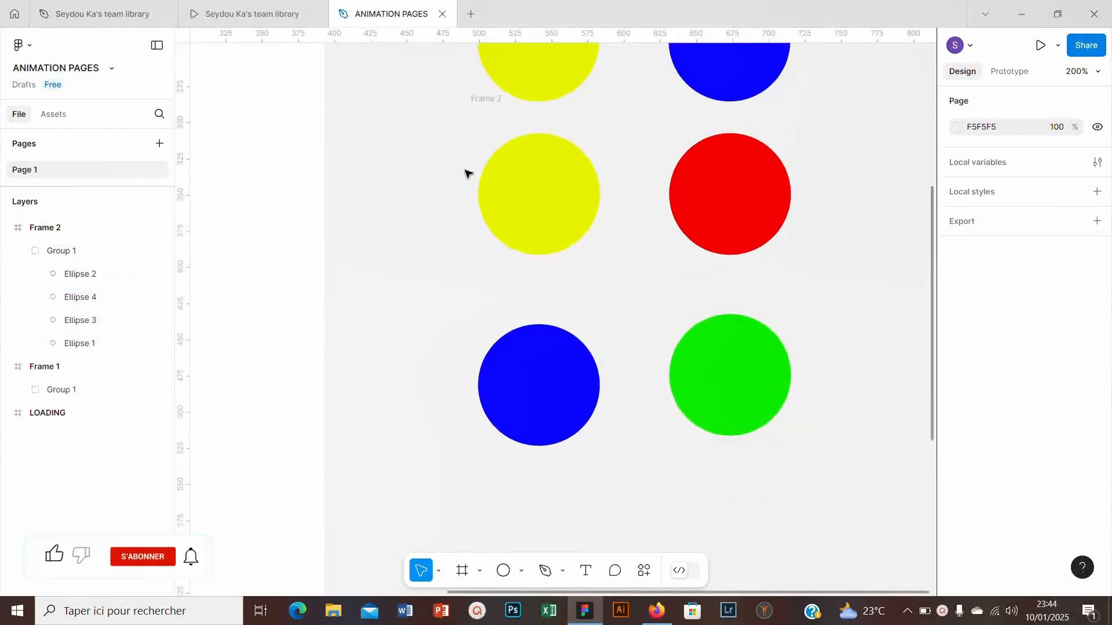
{"action": "left_click", "coordinate": [516, 172]}
{"action": "key", "text": "ctrl+v"}
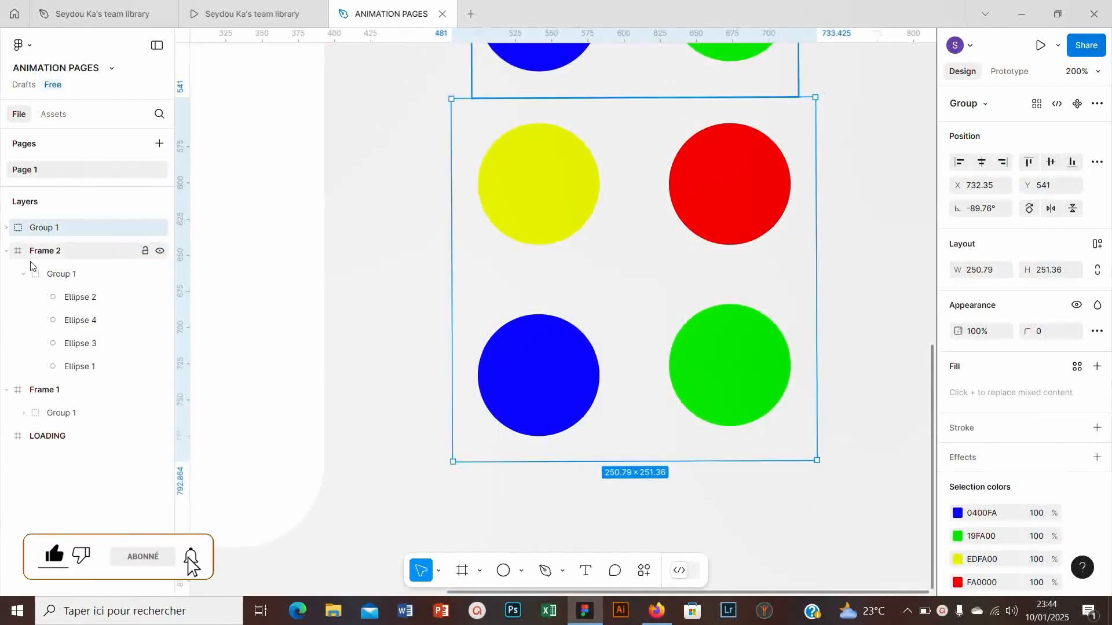
- Remove the pasted circle group and duplicate the whole of Frame 2 directly below itself
{"action": "left_click_drag", "start_coordinate": [55, 259], "coordinate": [55, 256]}
{"action": "scroll", "coordinate": [472, 224], "scroll_direction": "up", "scroll_amount": 5}
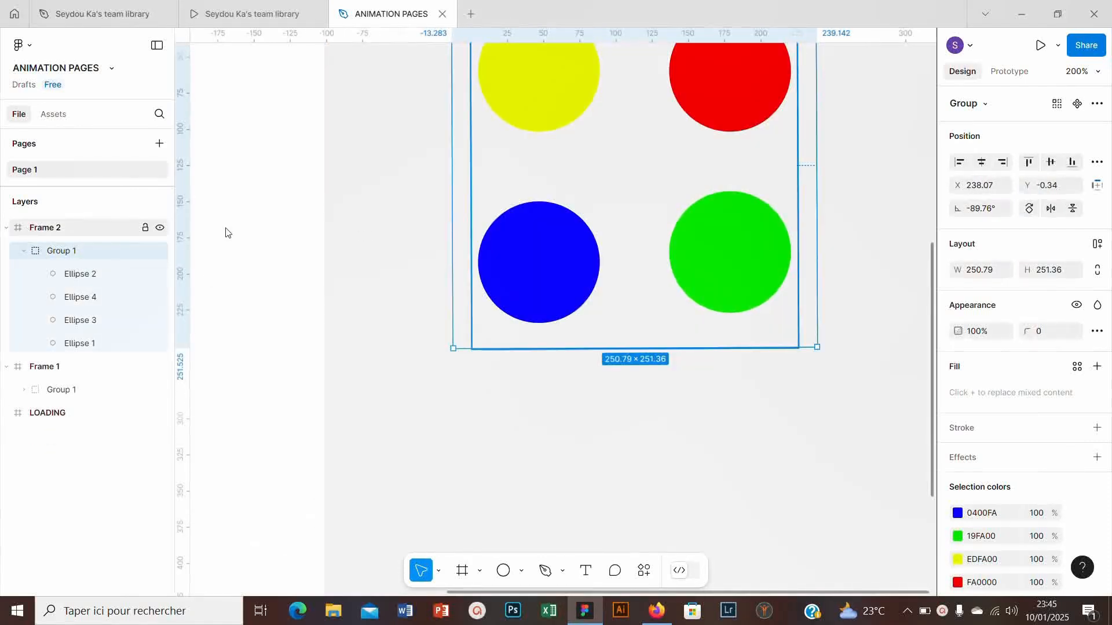
{"action": "scroll", "coordinate": [226, 233], "scroll_direction": "up", "scroll_amount": 6}
{"action": "left_click", "coordinate": [53, 234]}
{"action": "scroll", "coordinate": [548, 111], "scroll_direction": "down", "scroll_amount": 11}
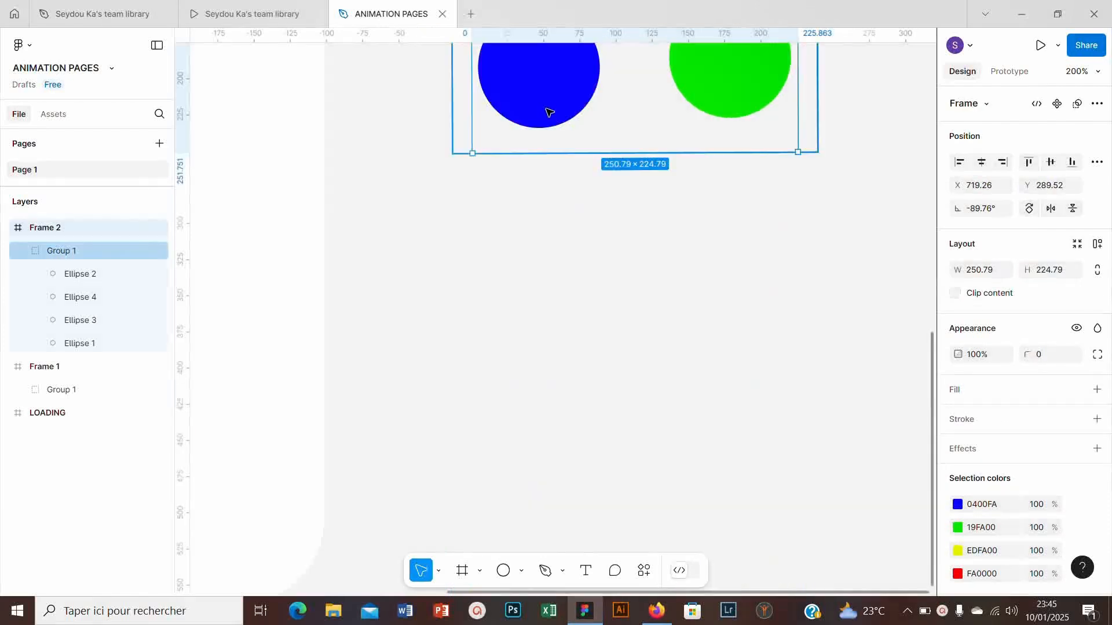
{"action": "key", "text": "ctrl+d"}
{"action": "left_click", "coordinate": [399, 274]}
{"action": "left_click", "coordinate": [9, 228]}
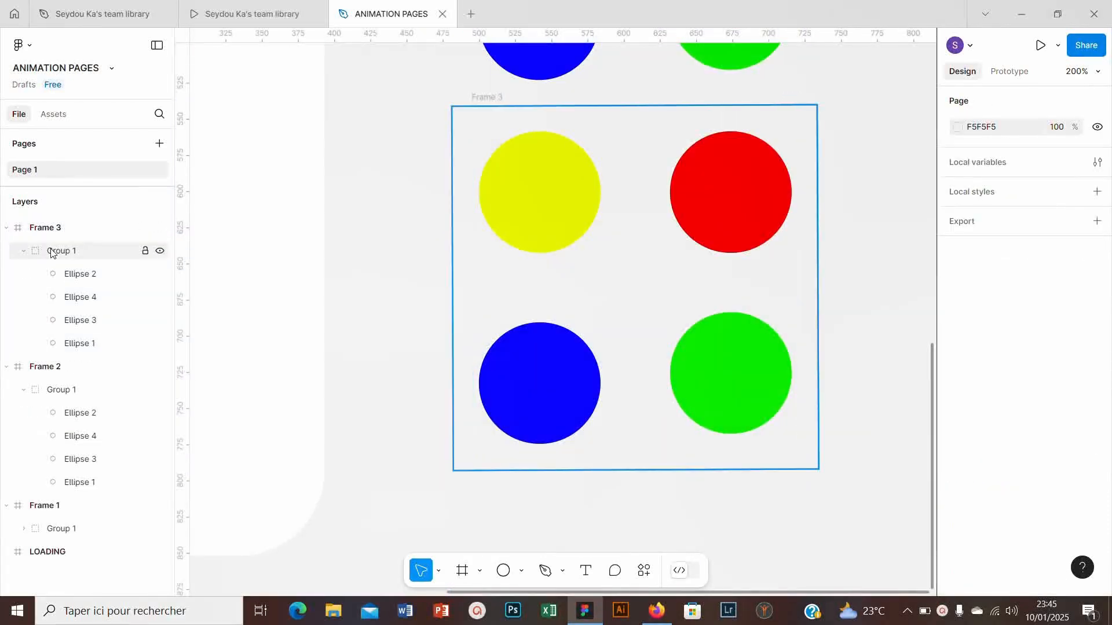
- Rotate Frame 3's circle group a quarter turn clockwise so the blue and yellow circles form the upper row
{"action": "left_click", "coordinate": [55, 250]}
{"action": "left_click_drag", "start_coordinate": [832, 104], "coordinate": [759, 417]}
{"action": "left_click", "coordinate": [848, 278]}
{"action": "scroll", "coordinate": [568, 164], "scroll_direction": "down", "scroll_amount": 3}
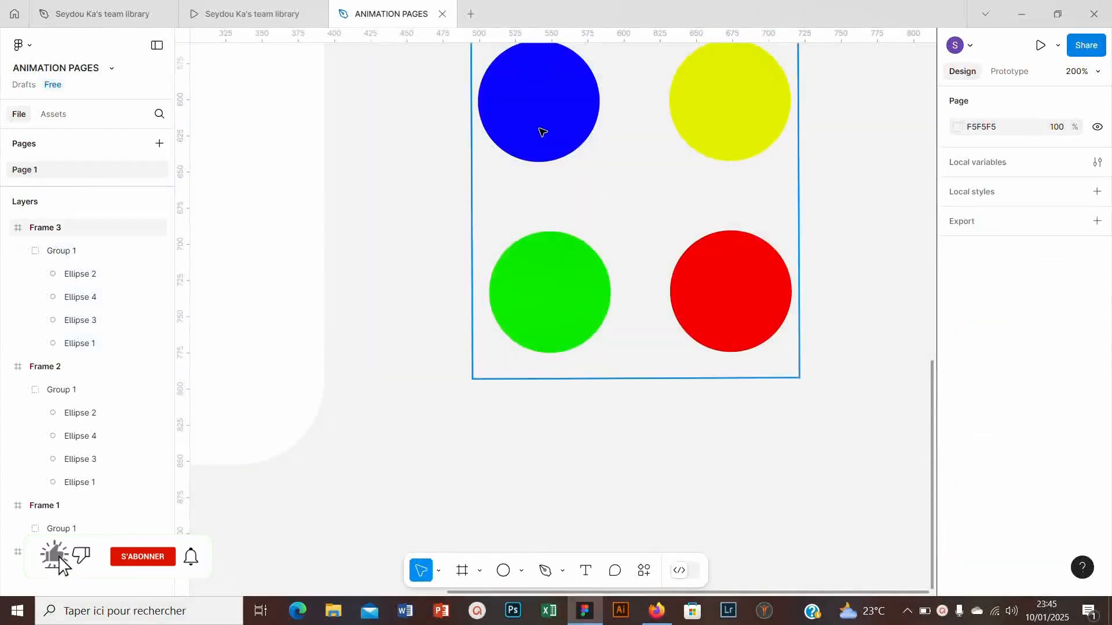
- Duplicate Frame 3 directly below itself and rotate the copy's circle group a quarter turn clockwise
{"action": "left_click", "coordinate": [34, 229]}
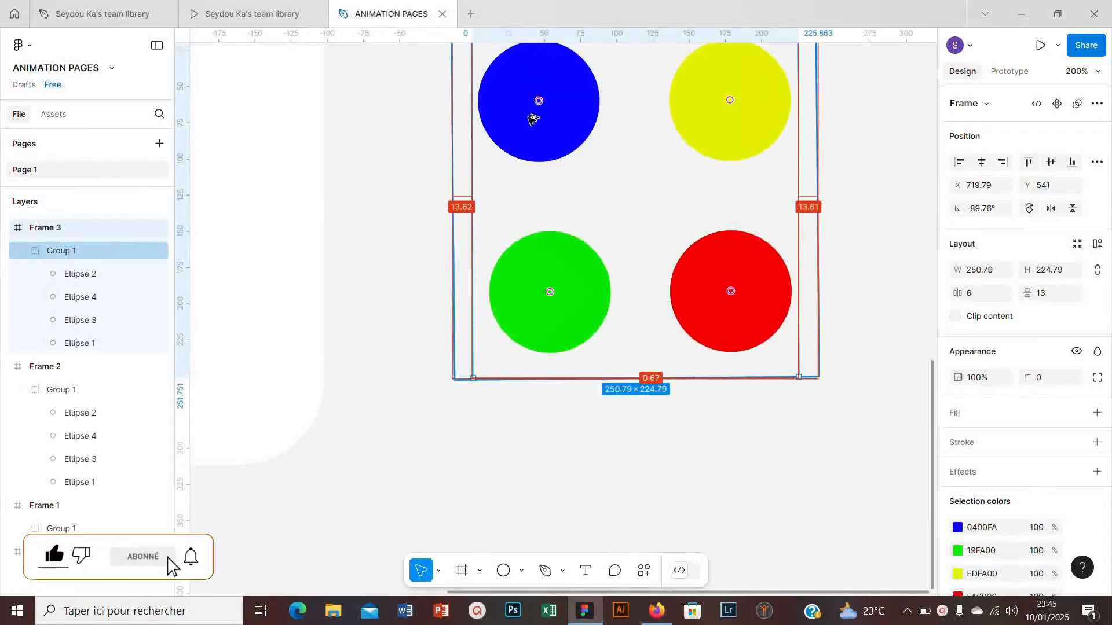
{"action": "left_click_drag", "start_coordinate": [530, 117], "coordinate": [539, 429]}
{"action": "scroll", "coordinate": [542, 386], "scroll_direction": "down", "scroll_amount": 2}
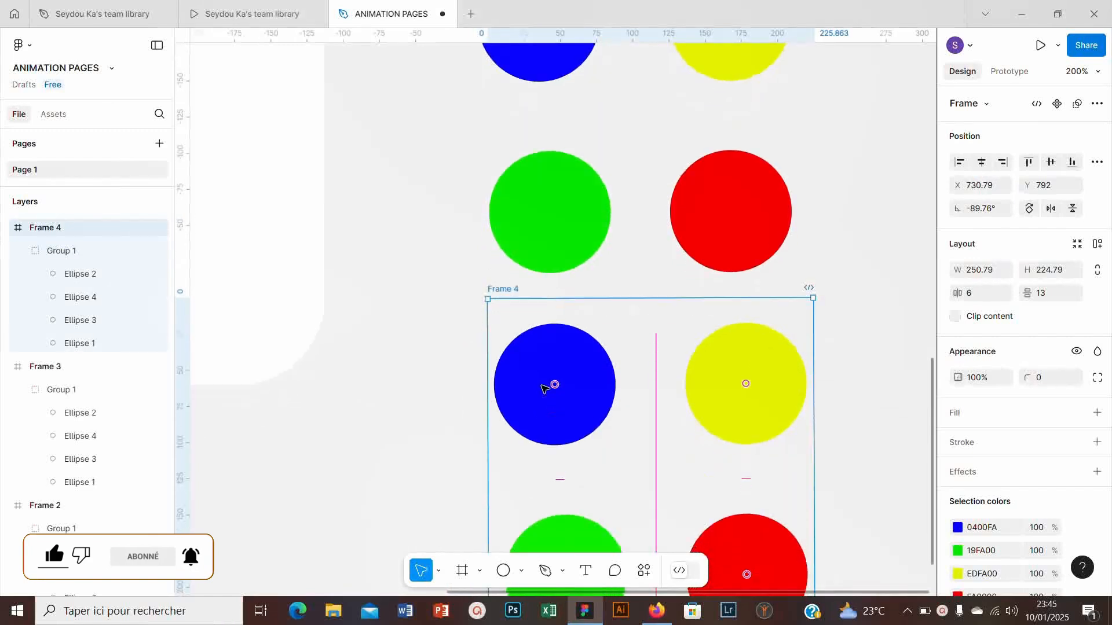
{"action": "scroll", "coordinate": [544, 388], "scroll_direction": "down", "scroll_amount": 3}
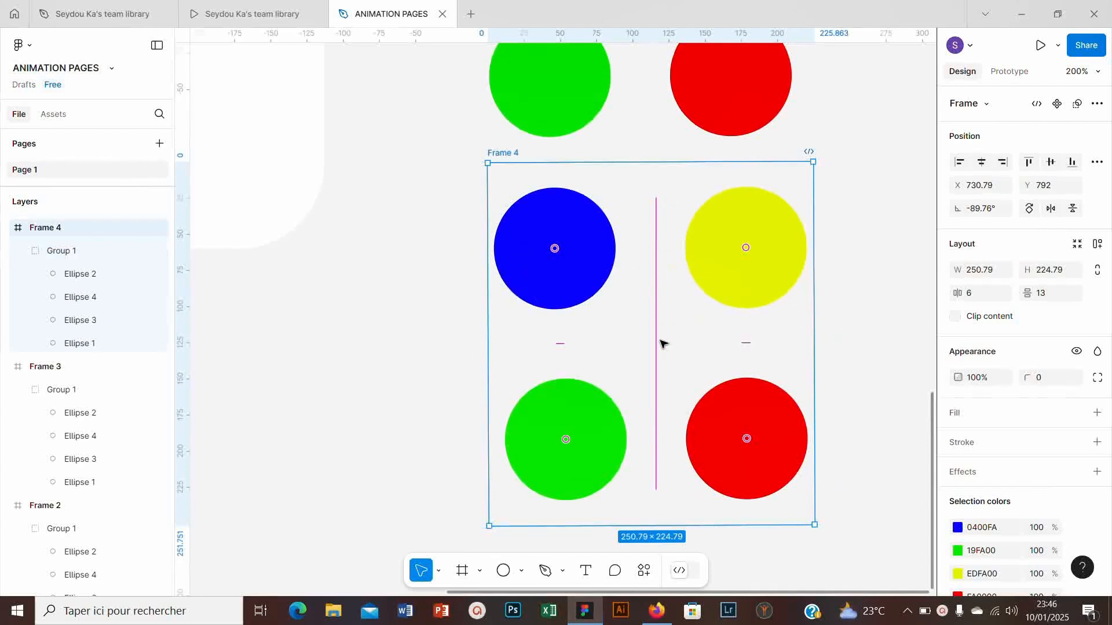
{"action": "left_click", "coordinate": [55, 251]}
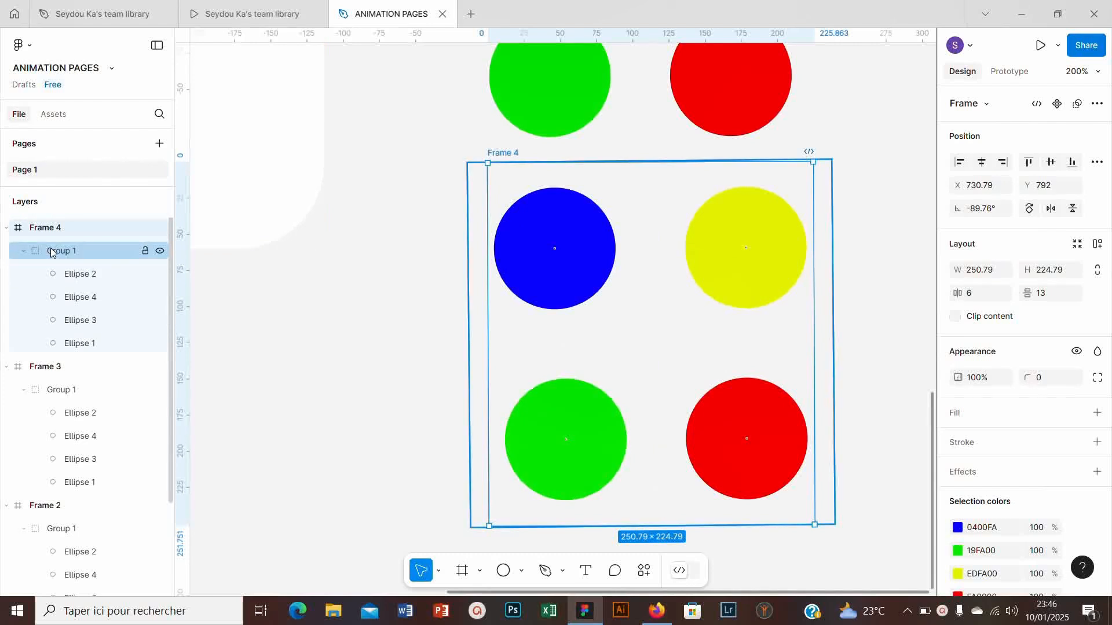
{"action": "scroll", "coordinate": [742, 349], "scroll_direction": "down", "scroll_amount": 6}
{"action": "left_click", "coordinate": [716, 315]}
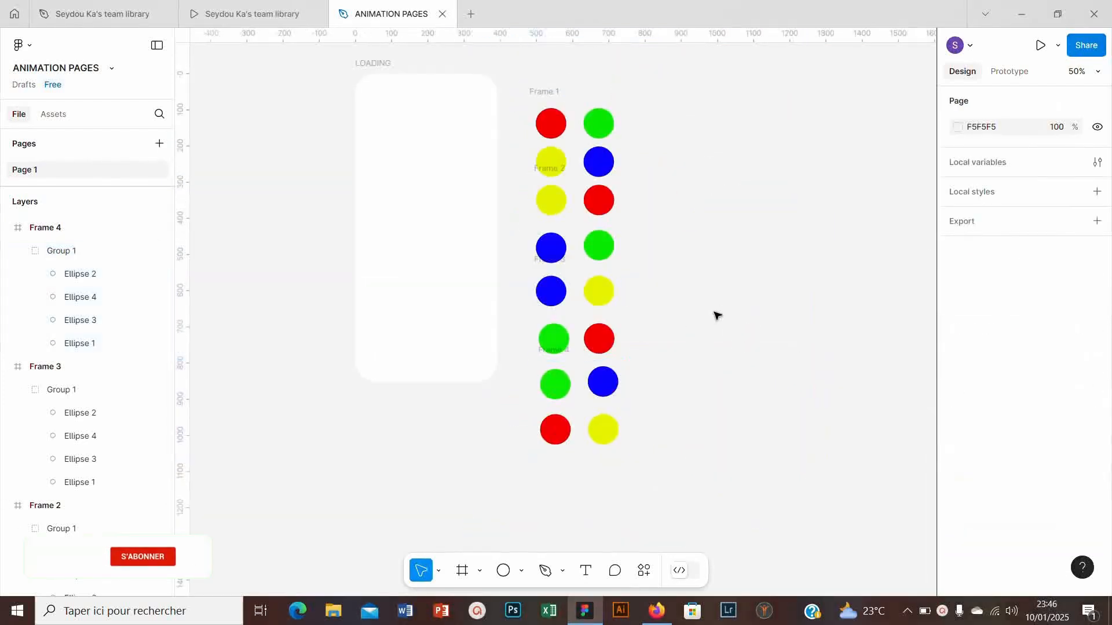
{"action": "scroll", "coordinate": [594, 406], "scroll_direction": "down", "scroll_amount": 3}
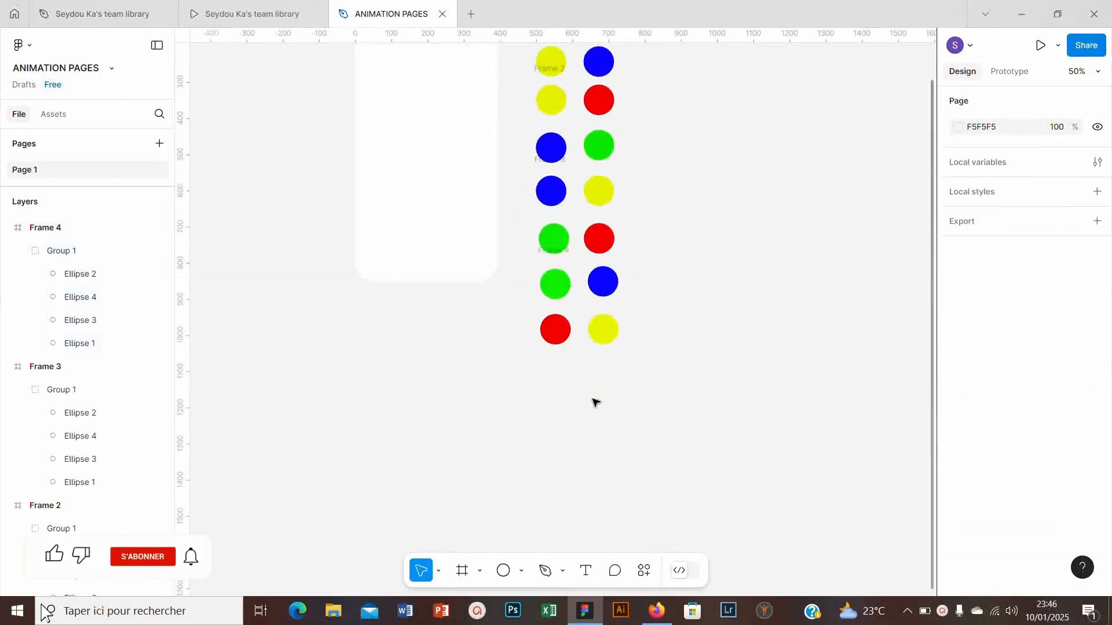
- Rotate the circles of Frame 4 a further half turn so yellow and red form the upper row
{"action": "left_click", "coordinate": [586, 312]}
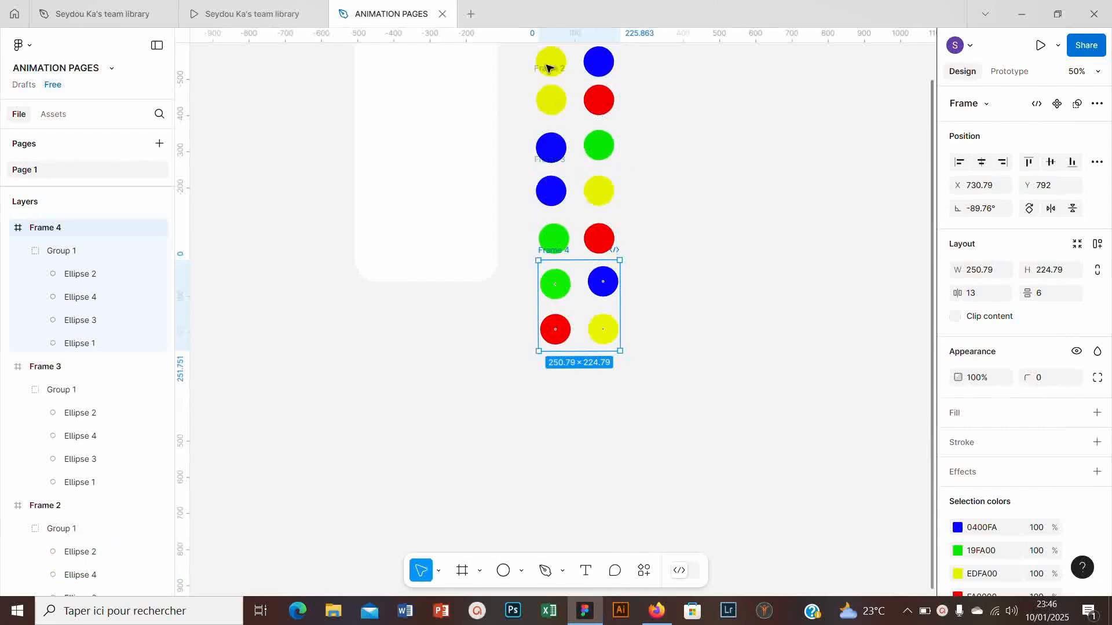
{"action": "scroll", "coordinate": [568, 284], "scroll_direction": "up", "scroll_amount": 3}
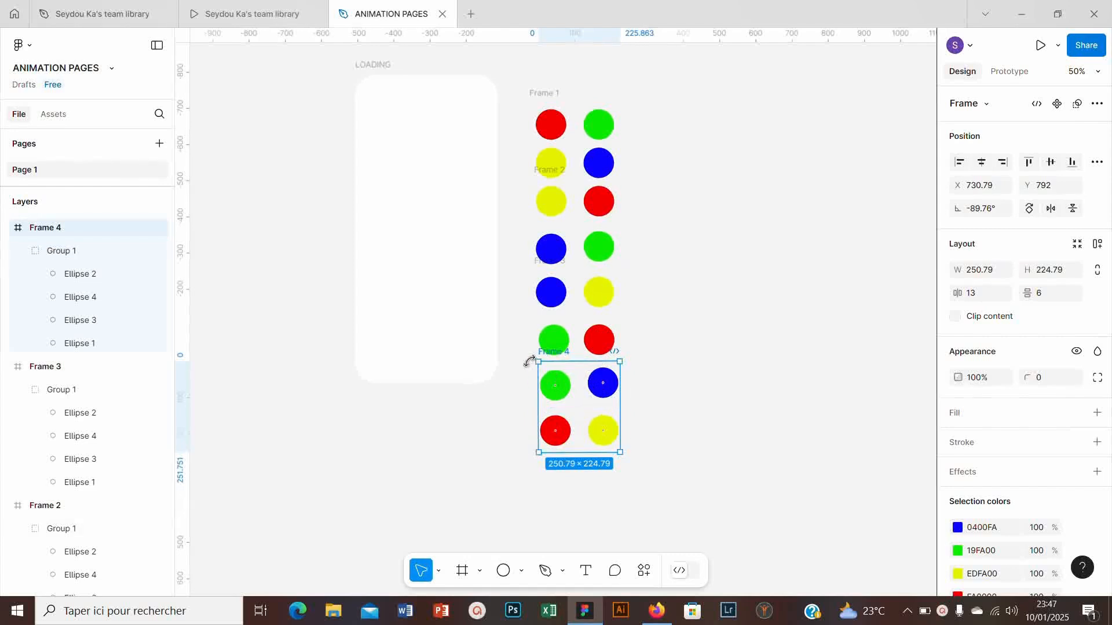
{"action": "left_click_drag", "start_coordinate": [529, 362], "coordinate": [614, 442]}
{"action": "left_click", "coordinate": [683, 214]}
{"action": "scroll", "coordinate": [683, 214], "scroll_direction": "up", "scroll_amount": 2}
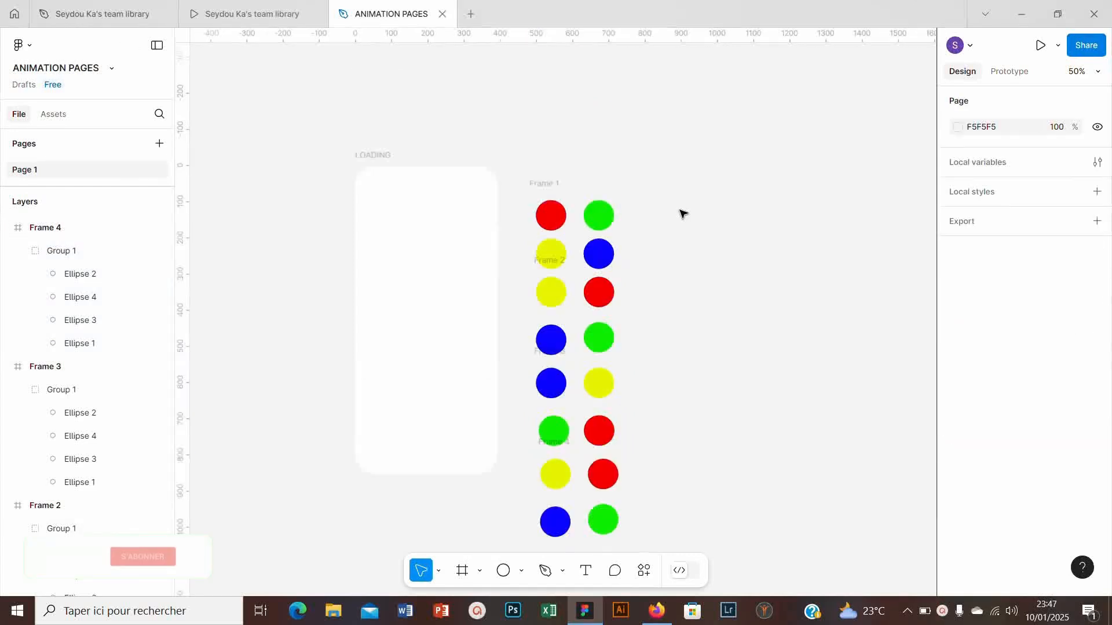
- Delete all four circle frames, keeping only the LOADING frame
{"action": "scroll", "coordinate": [684, 214], "scroll_direction": "down", "scroll_amount": 2}
{"action": "key", "text": "shift+0"}
{"action": "scroll", "coordinate": [527, 124], "scroll_direction": "up", "scroll_amount": 6}
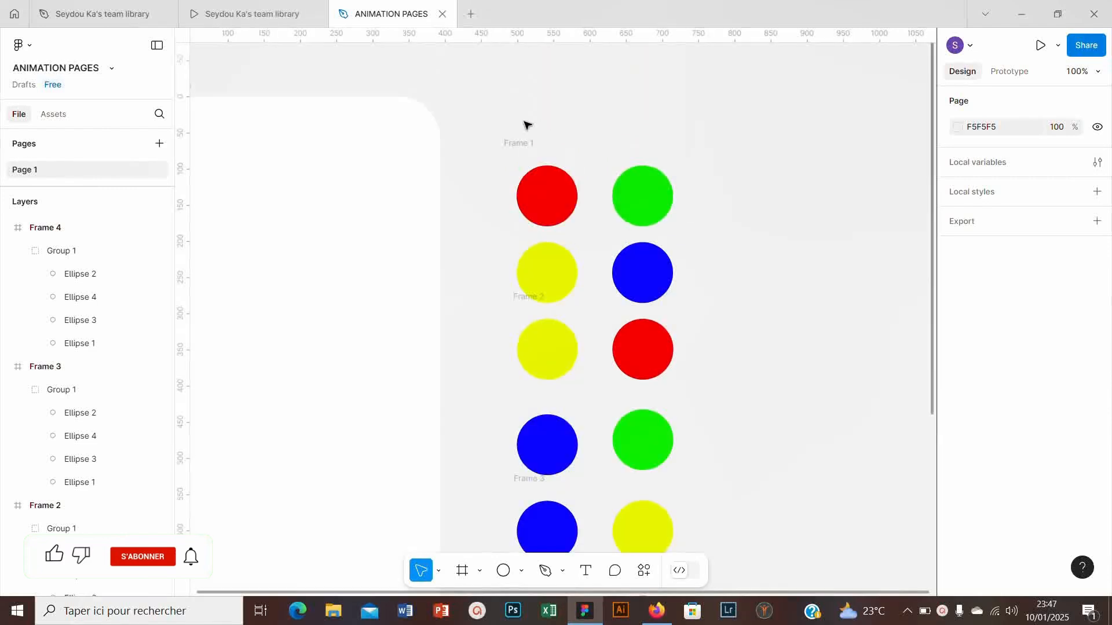
{"action": "left_click_drag", "start_coordinate": [488, 130], "coordinate": [744, 383]}
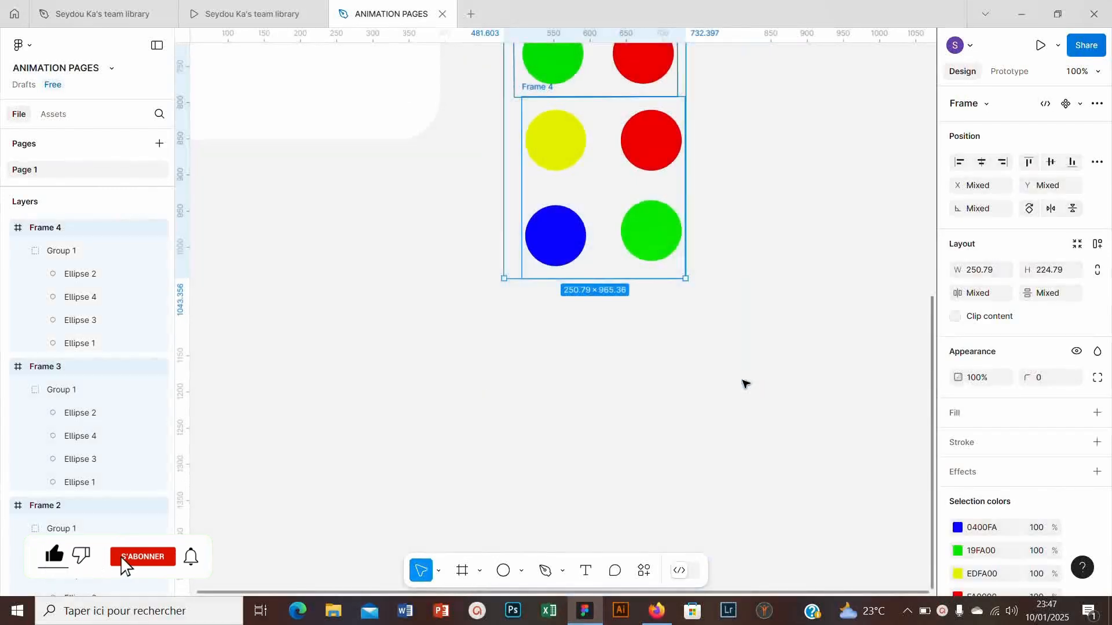
{"action": "key", "text": "Delete"}
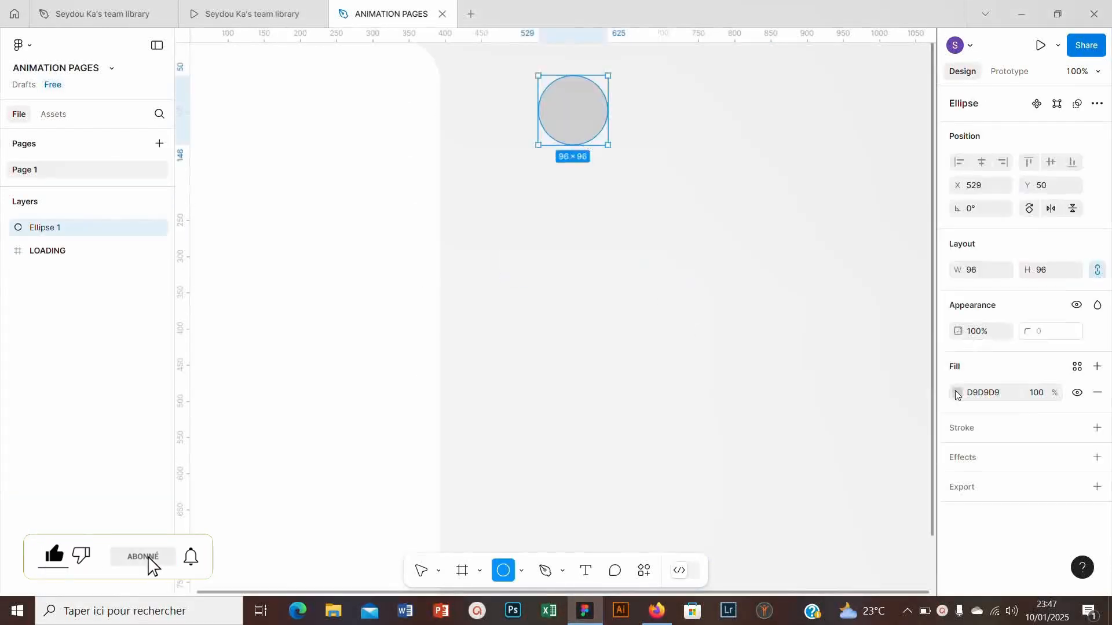
- Draw a 96 × 96 circle beside the LOADING frame with a red C00707 fill and a rotation of -45°
{"action": "left_click", "coordinate": [957, 393]}
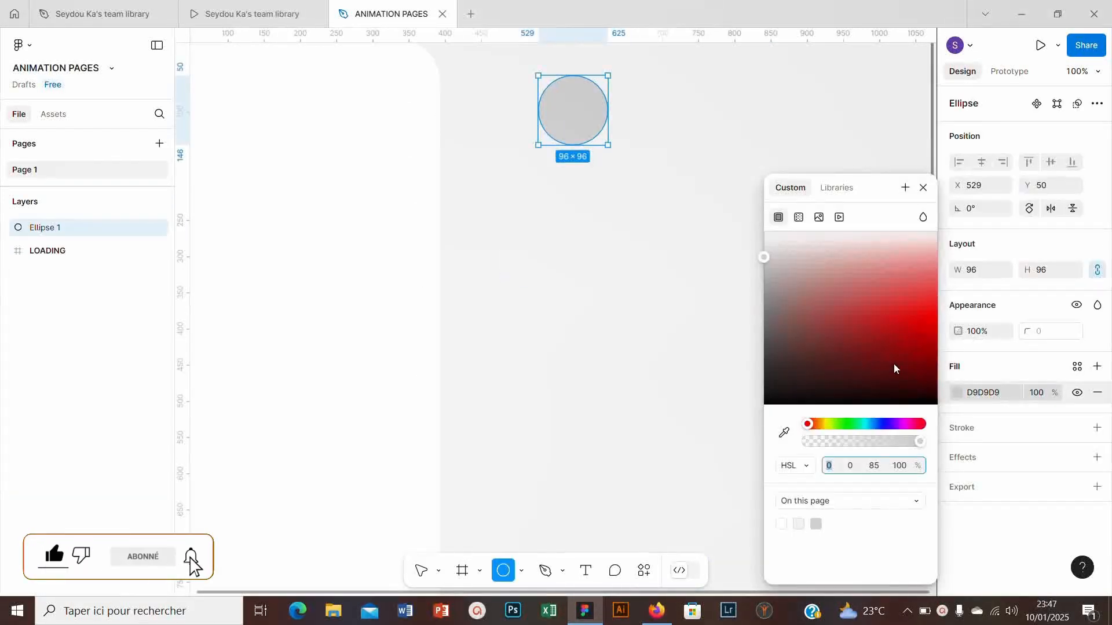
{"action": "left_click", "coordinate": [971, 209]}
{"action": "type", "text": "-45"}
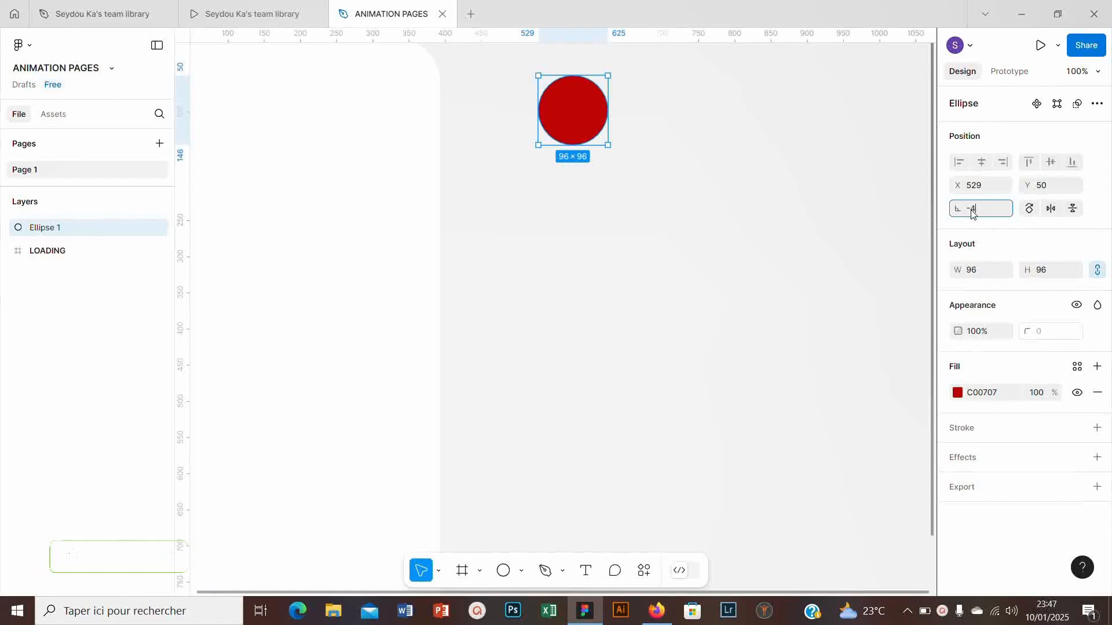
{"action": "key", "text": "Return"}
- Duplicate the red circle directly to its right and fill the copy with green 07C007
{"action": "left_click_drag", "start_coordinate": [601, 116], "coordinate": [700, 116]}
{"action": "left_click", "coordinate": [958, 393]}
{"action": "left_click", "coordinate": [856, 425]}
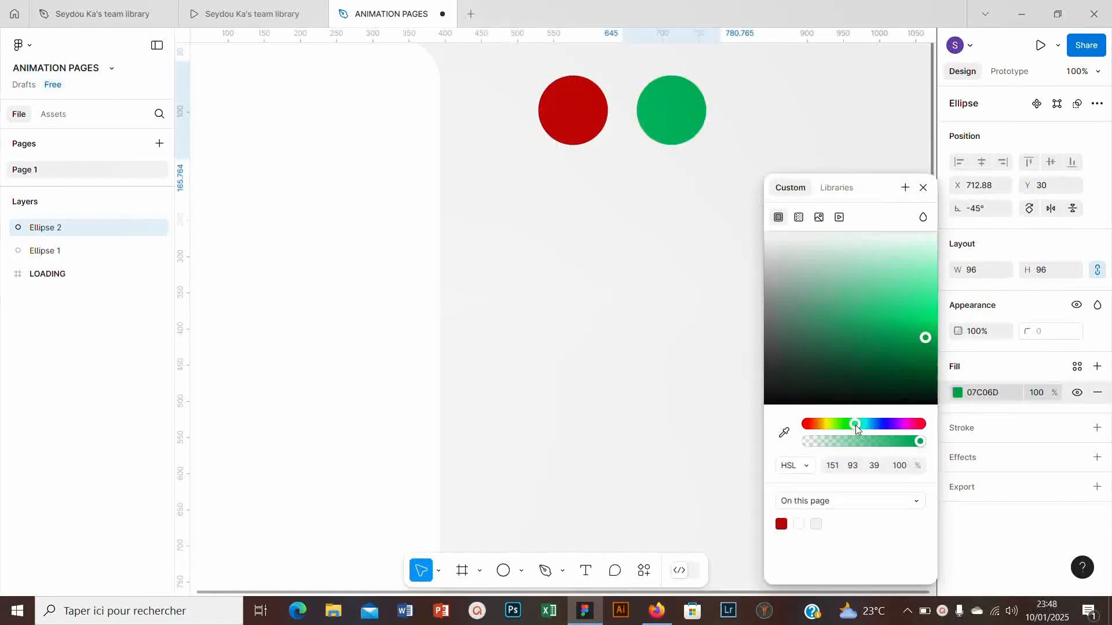
{"action": "left_click", "coordinate": [922, 188]}
- Complete a centre-aligned 2 × 2 grid of circle copies with green lower-left, navy 211291 upper-right and orange EA7B04 lower-right
{"action": "left_click", "coordinate": [578, 116]}
{"action": "left_click_drag", "start_coordinate": [578, 116], "coordinate": [578, 214]}
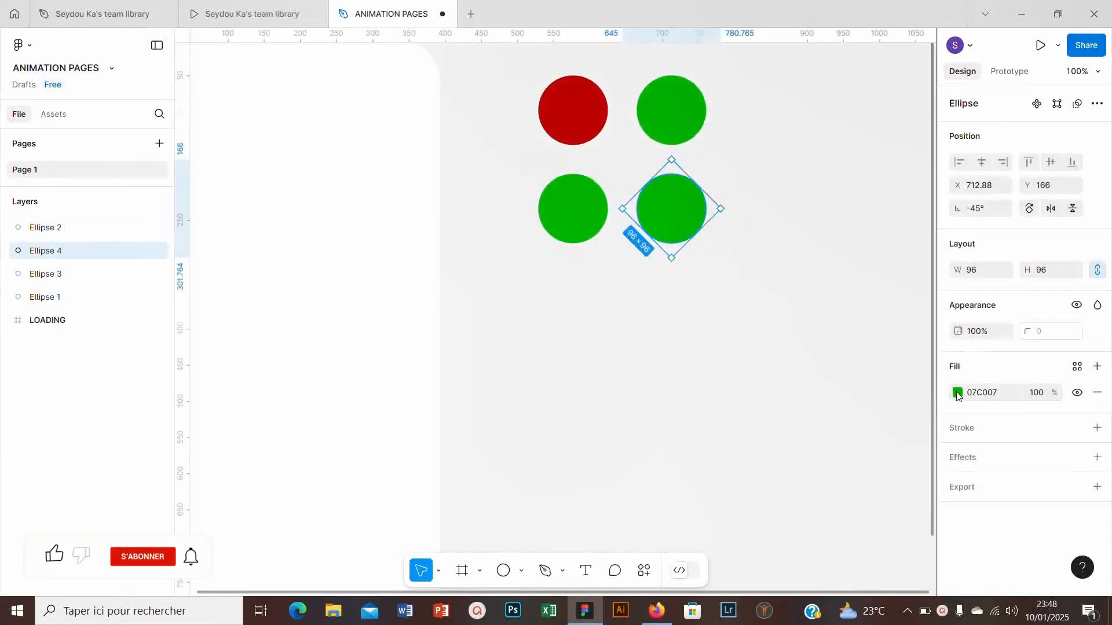
{"action": "left_click", "coordinate": [958, 393]}
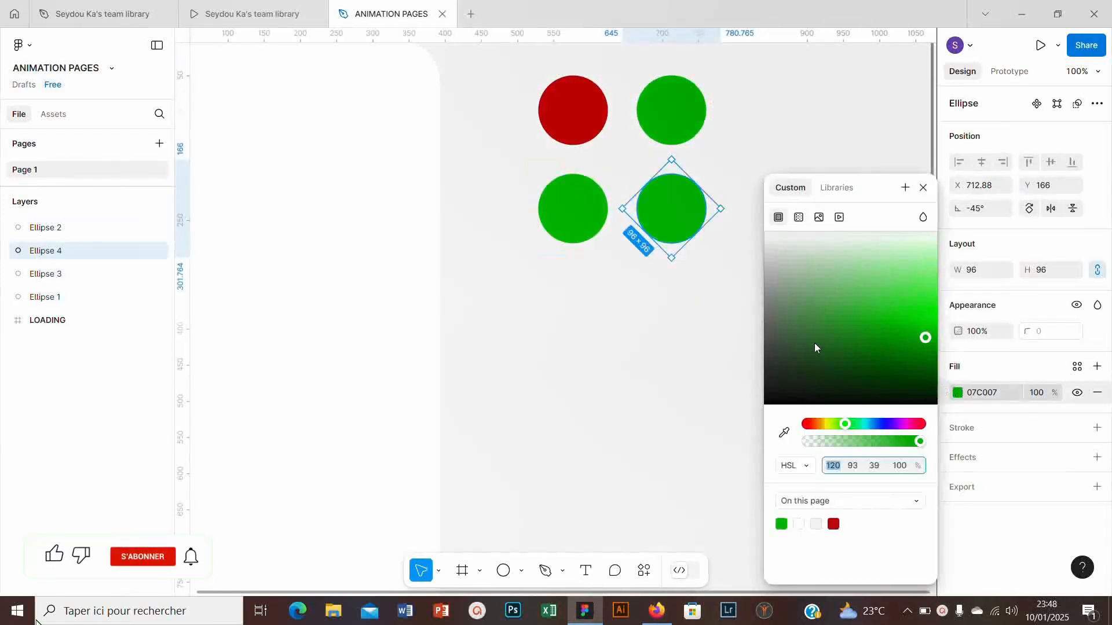
{"action": "left_click", "coordinate": [821, 331]}
{"action": "left_click_drag", "start_coordinate": [836, 426], "coordinate": [823, 423]}
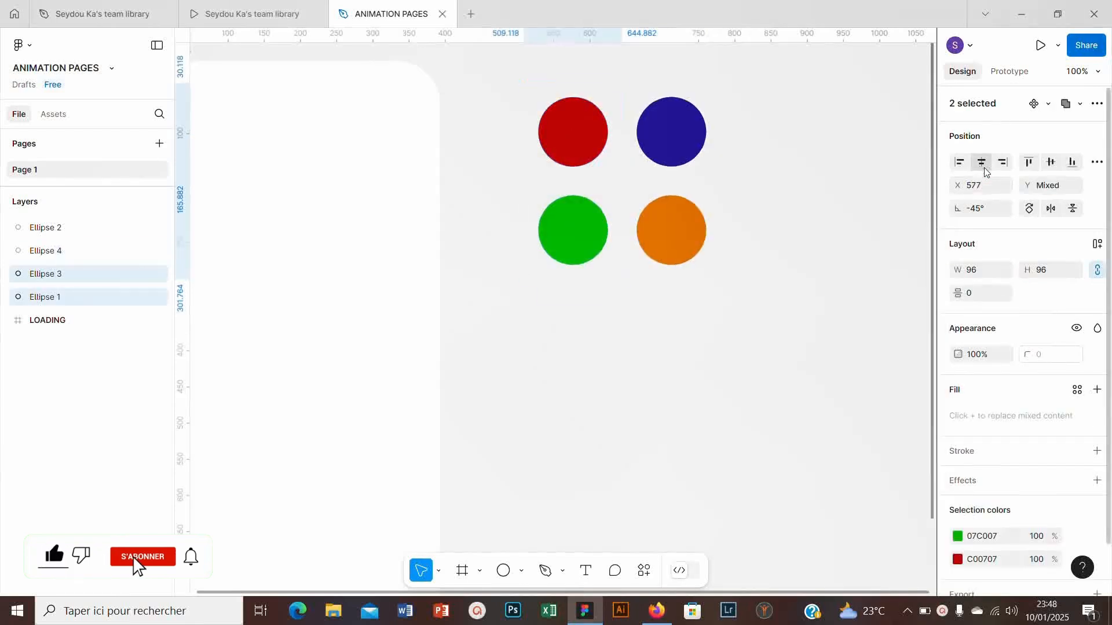
{"action": "left_click_drag", "start_coordinate": [647, 78], "coordinate": [692, 291]}
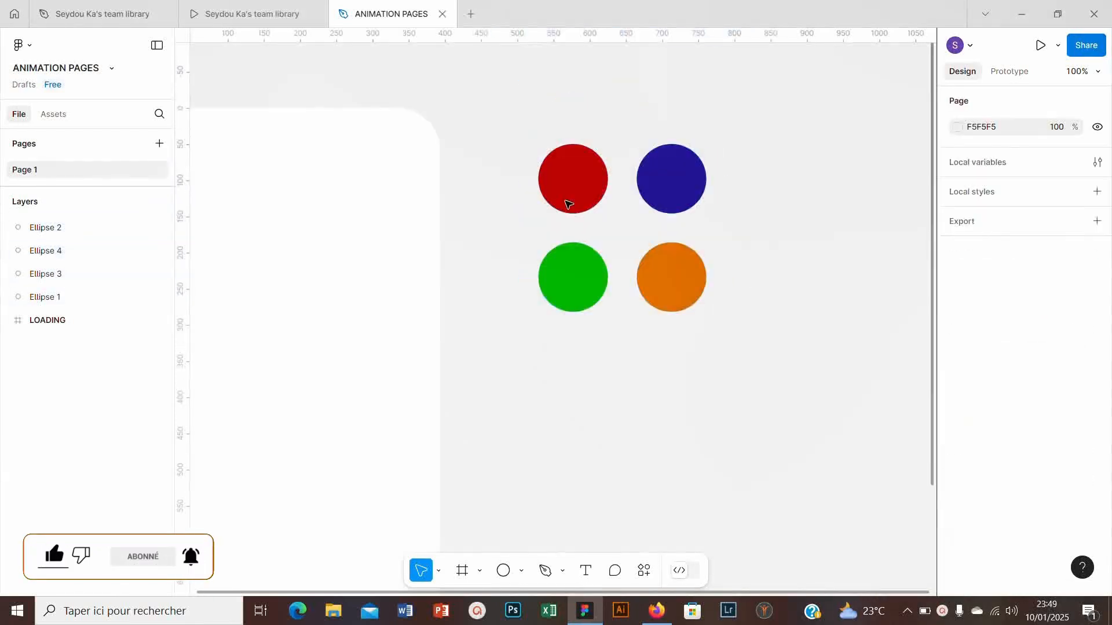
- Group the four circles and wrap the group in a new frame
{"action": "left_click_drag", "start_coordinate": [465, 67], "coordinate": [779, 390]}
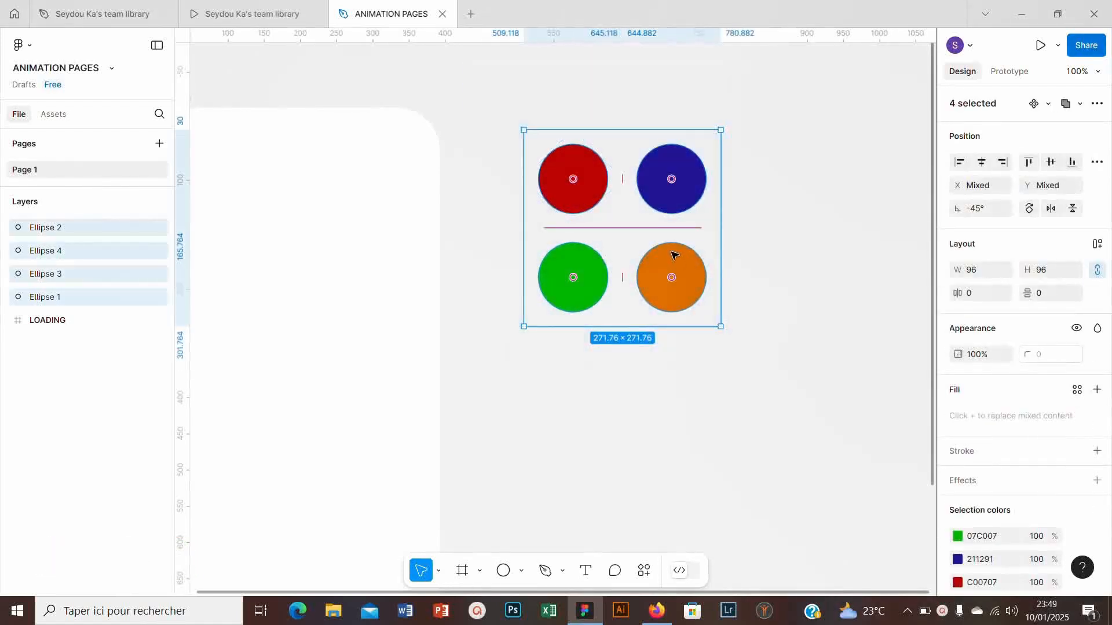
{"action": "key", "text": "ctrl+g"}
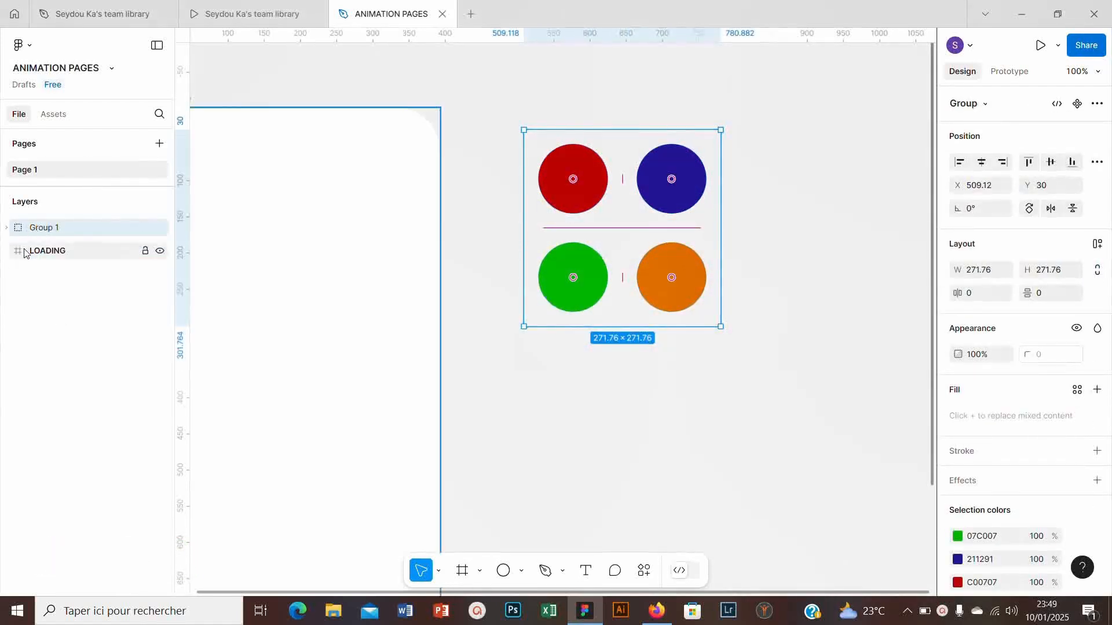
{"action": "key", "text": "ctrl+alt+g"}
{"action": "left_click", "coordinate": [592, 165]}
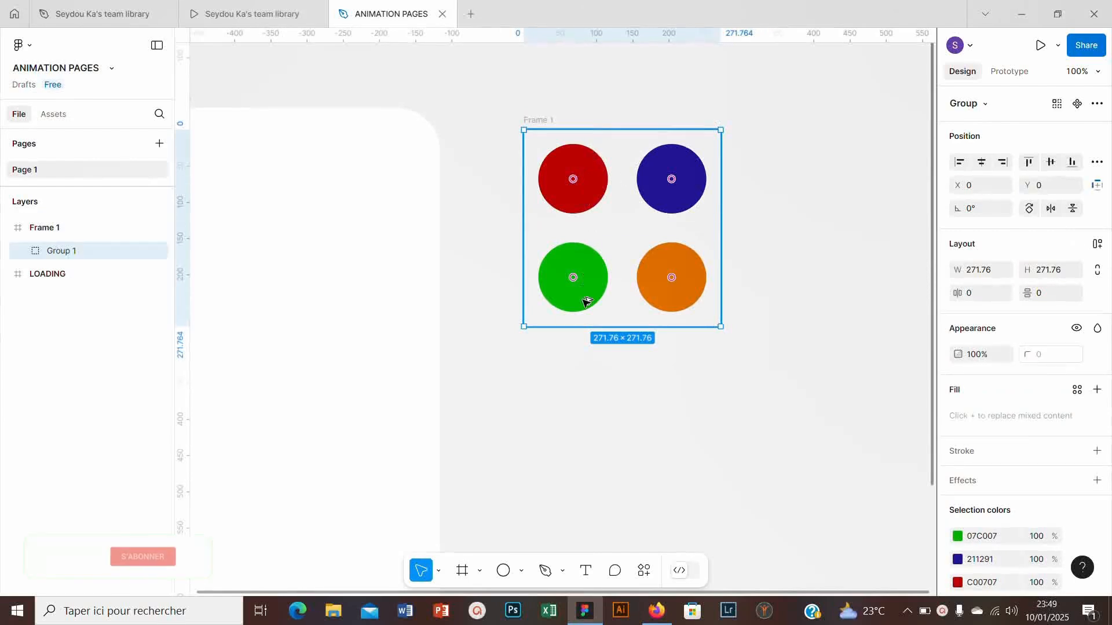
{"action": "left_click_drag", "start_coordinate": [587, 200], "coordinate": [578, 331]}
{"action": "scroll", "coordinate": [578, 328], "scroll_direction": "down", "scroll_amount": 1}
{"action": "left_click", "coordinate": [32, 249]}
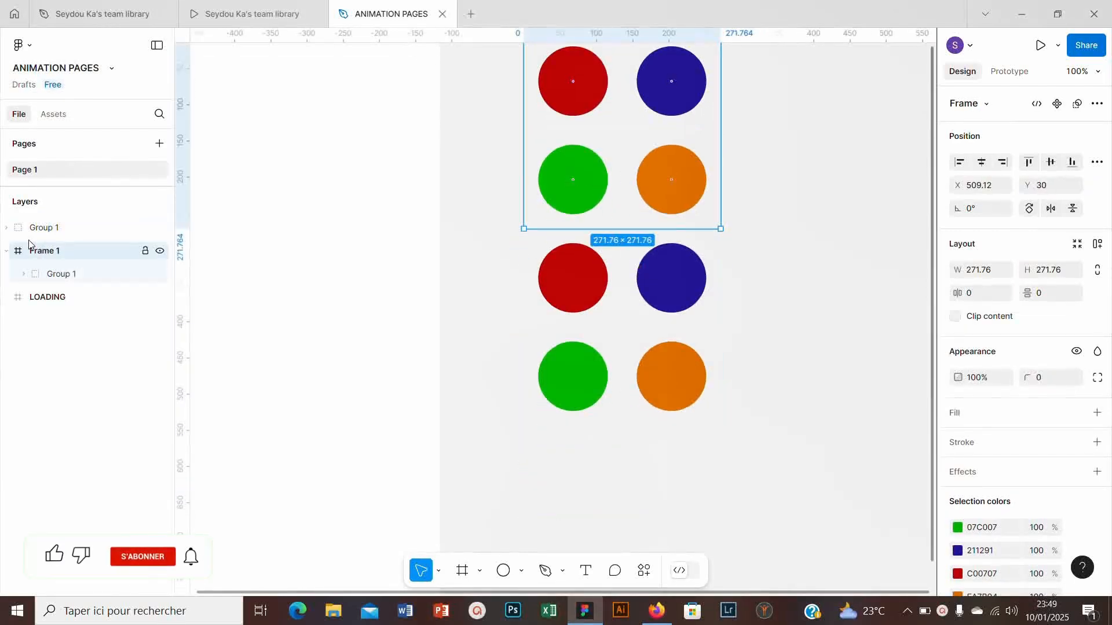
{"action": "left_click", "coordinate": [31, 229]}
{"action": "key", "text": "Delete"}
{"action": "left_click", "coordinate": [32, 229]}
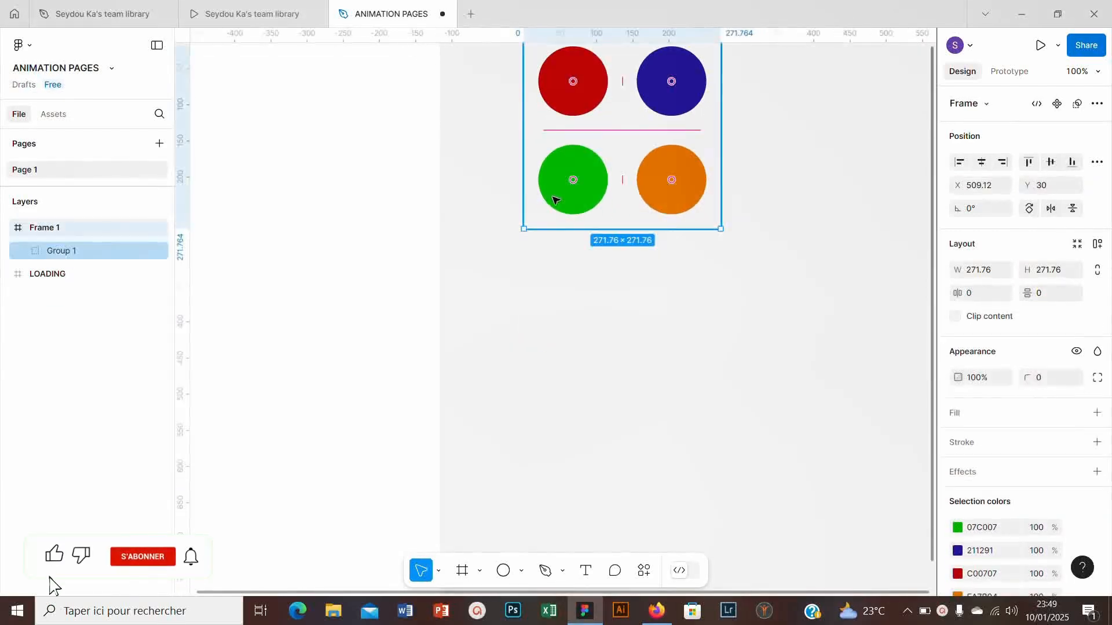
- Duplicate the whole of Frame 1 directly below itself
{"action": "scroll", "coordinate": [551, 196], "scroll_direction": "up", "scroll_amount": 1}
{"action": "left_click", "coordinate": [36, 229]}
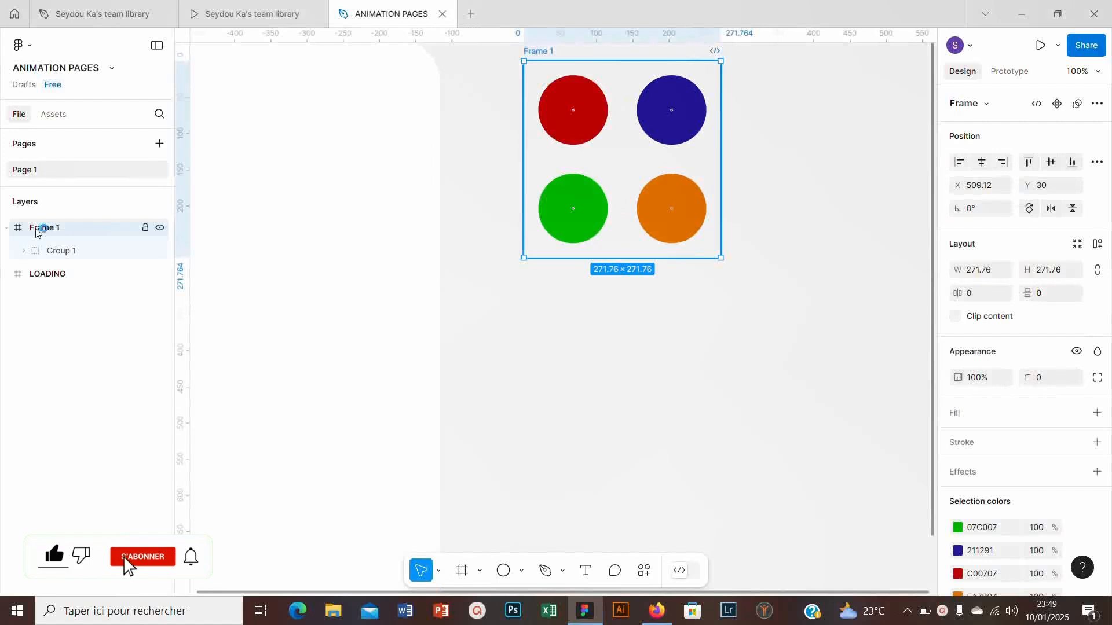
{"action": "left_click_drag", "start_coordinate": [571, 198], "coordinate": [565, 298]}
{"action": "scroll", "coordinate": [565, 299], "scroll_direction": "down", "scroll_amount": 2}
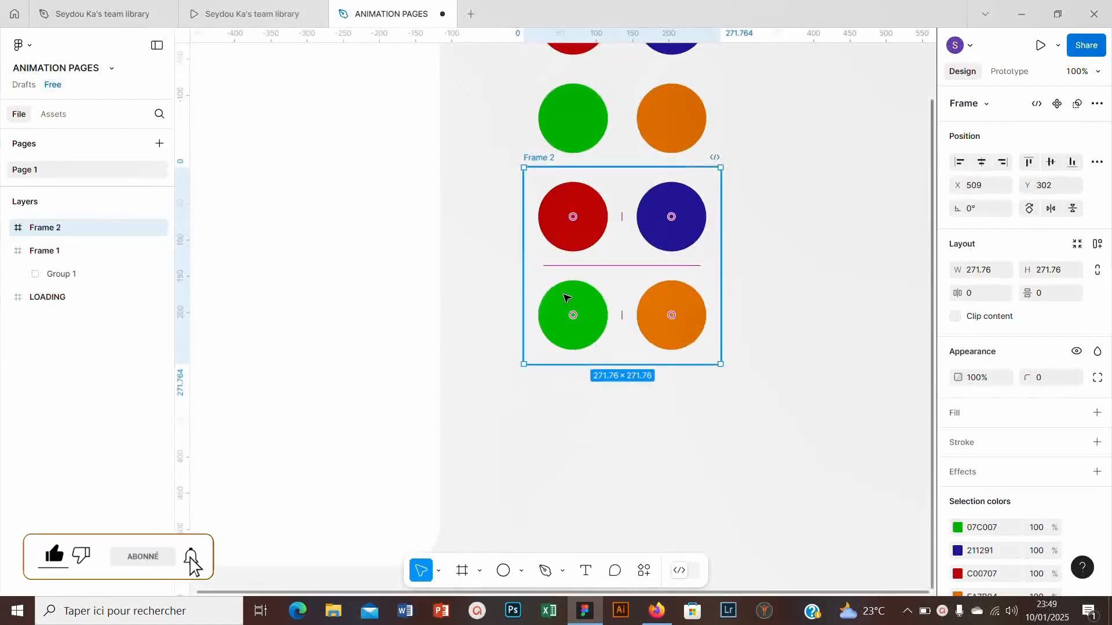
- Rotate the circle group inside Frame 2 a quarter turn clockwise, to about -90°
{"action": "left_click", "coordinate": [3, 227]}
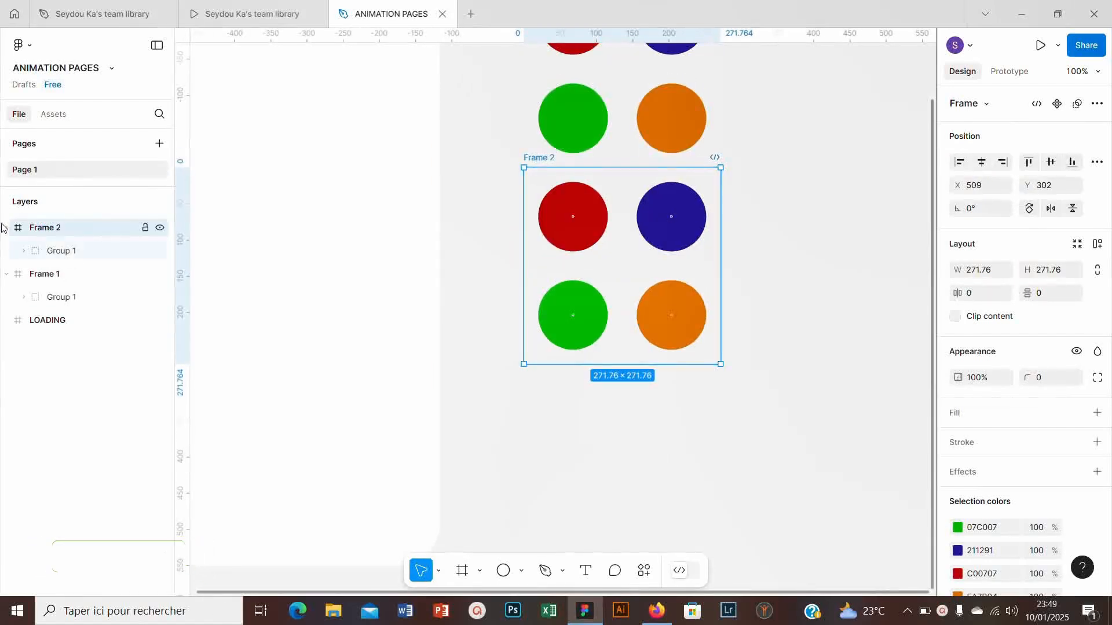
{"action": "left_click", "coordinate": [51, 249]}
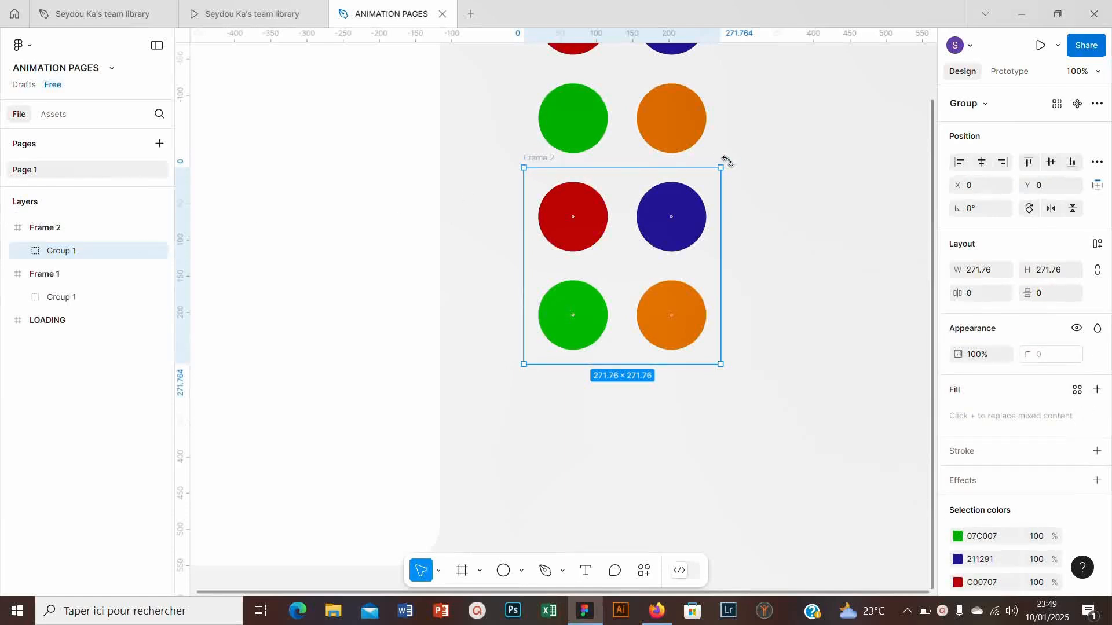
{"action": "left_click_drag", "start_coordinate": [733, 168], "coordinate": [683, 325]}
{"action": "key", "text": "Escape"}
- Duplicate Frame 2 directly below itself and rotate the copy's circle group another quarter turn clockwise
{"action": "left_click", "coordinate": [37, 231]}
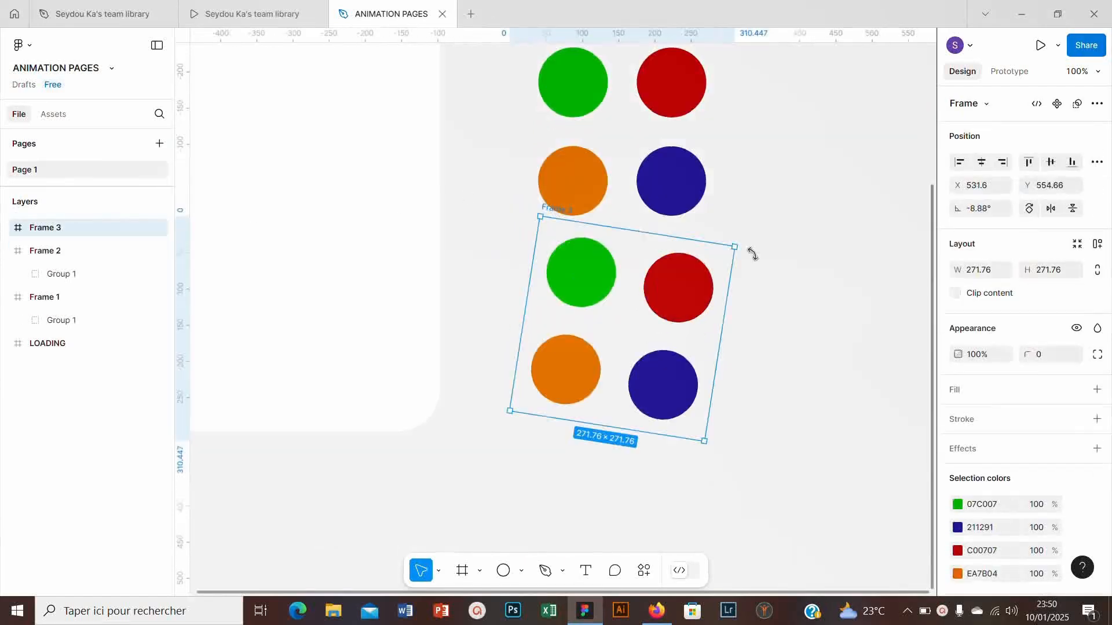
{"action": "left_click_drag", "start_coordinate": [752, 253], "coordinate": [714, 423]}
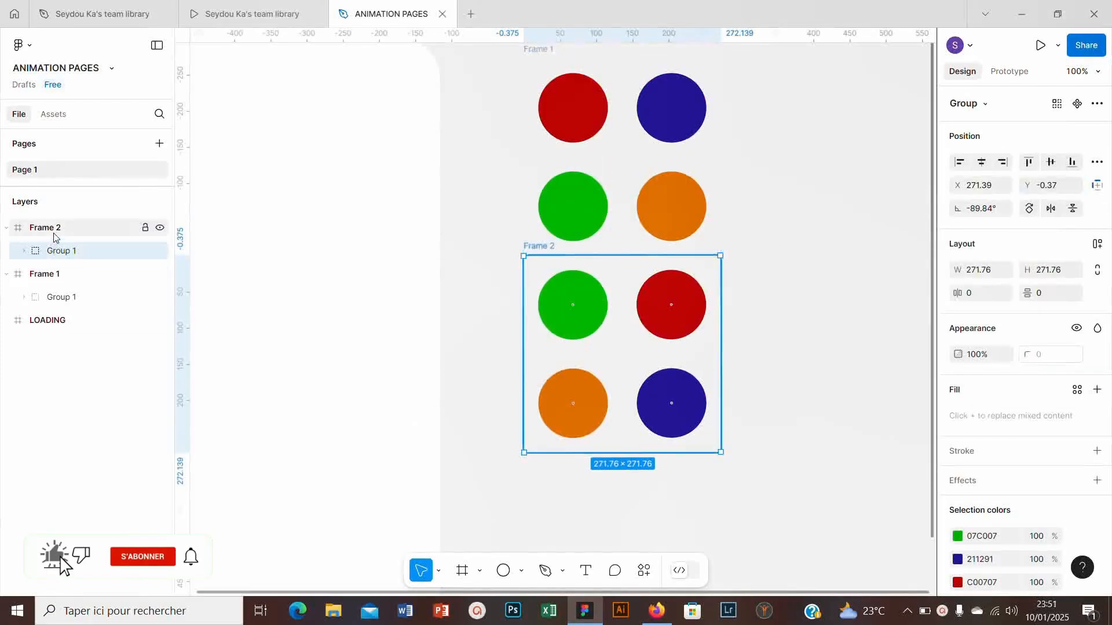
{"action": "left_click", "coordinate": [54, 231]}
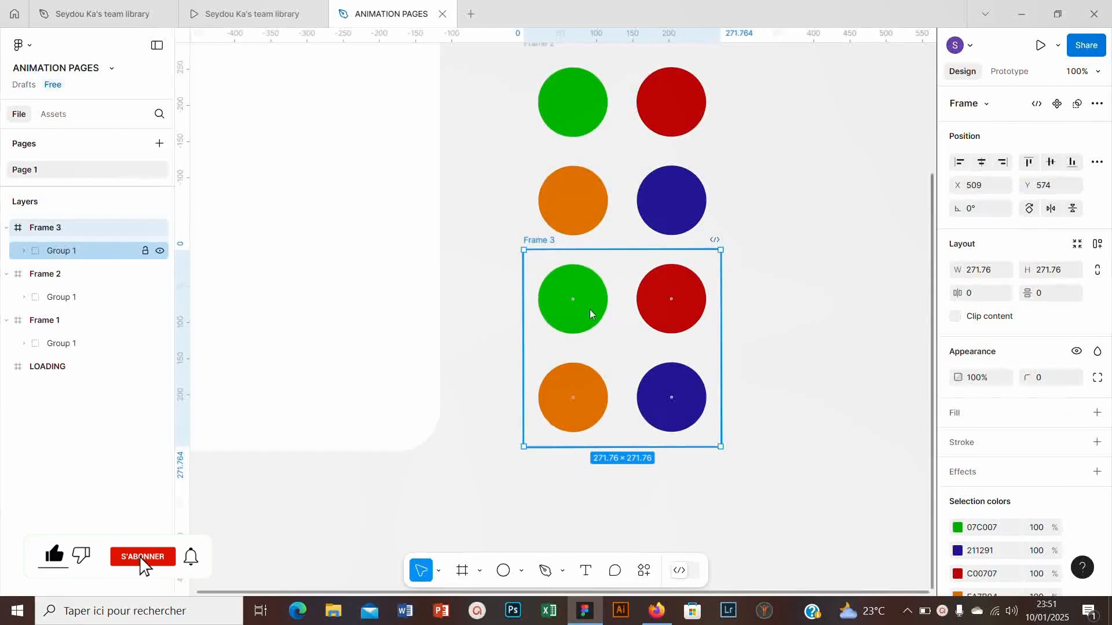
{"action": "left_click", "coordinate": [590, 314]}
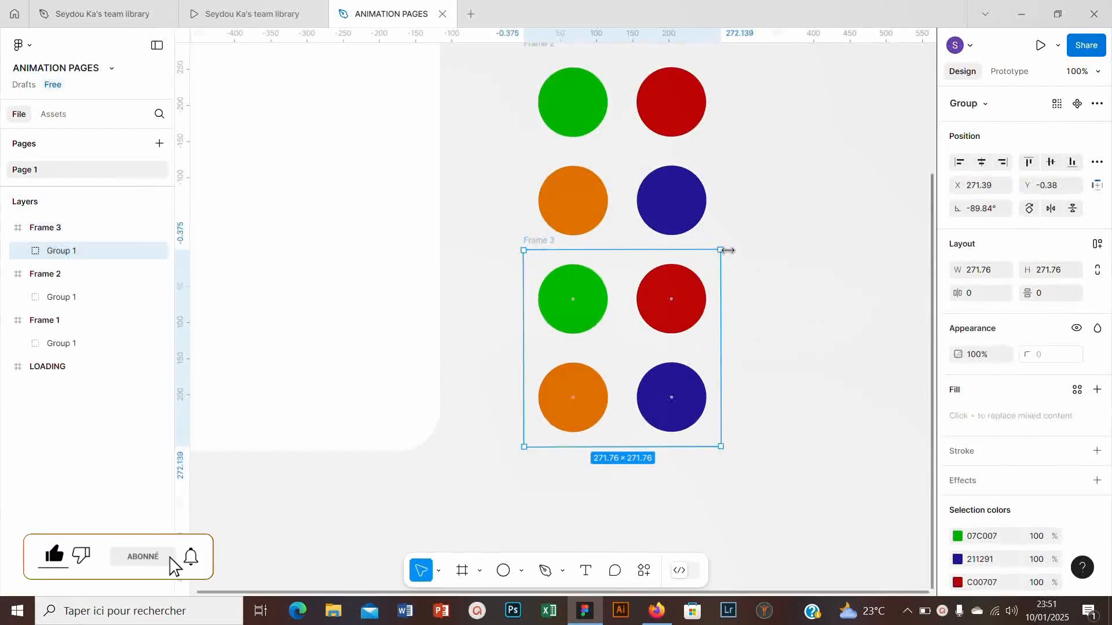
{"action": "left_click_drag", "start_coordinate": [740, 258], "coordinate": [706, 435]}
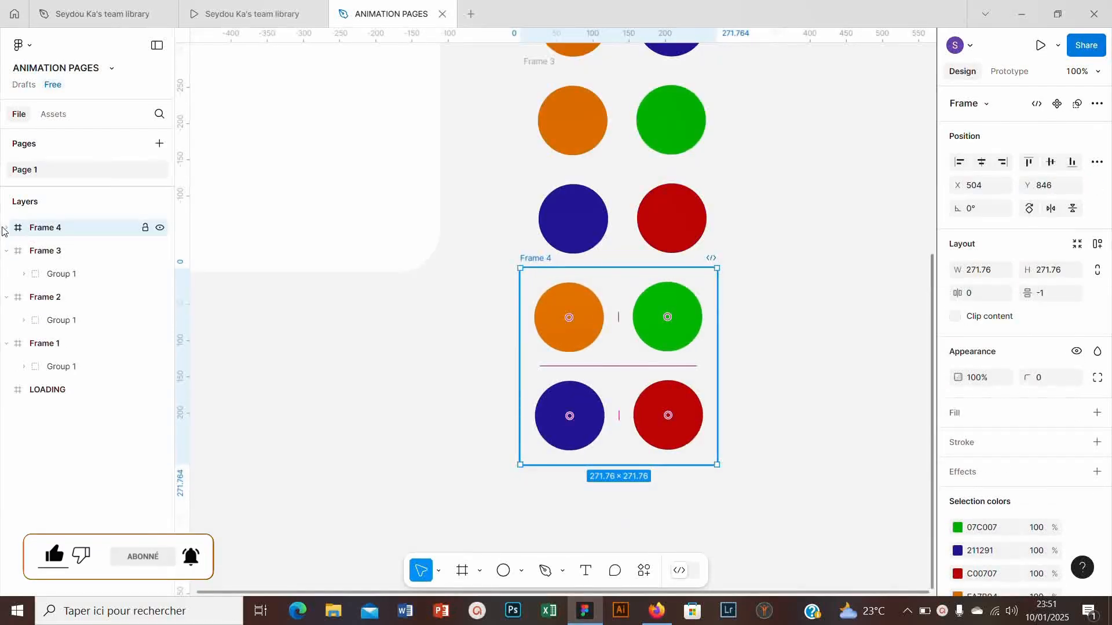
- Duplicate Frame 3 below itself and rotate the copy's circle group clockwise to about 90.5°
{"action": "left_click", "coordinate": [6, 229]}
{"action": "left_click", "coordinate": [54, 252]}
{"action": "left_click_drag", "start_coordinate": [724, 262], "coordinate": [704, 454]}
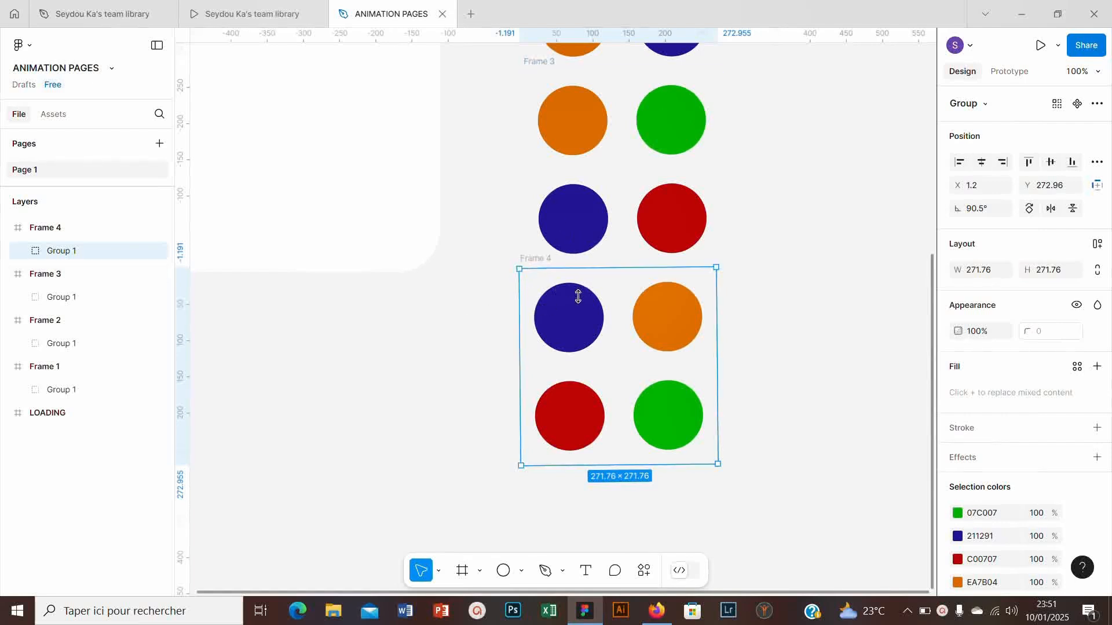
{"action": "scroll", "coordinate": [577, 280], "scroll_direction": "up", "scroll_amount": 3}
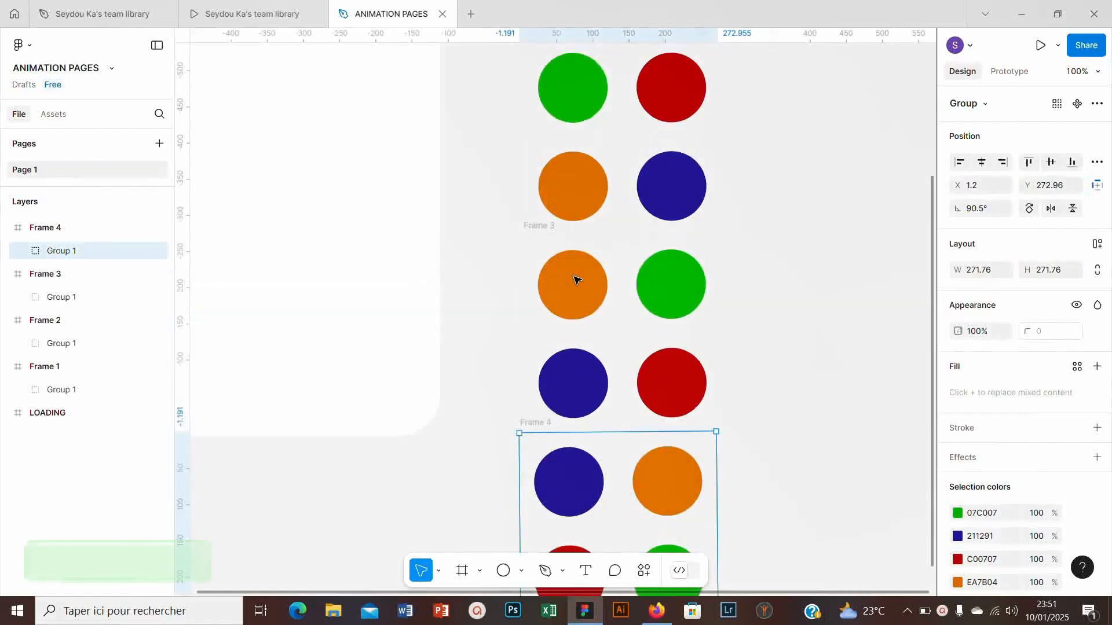
- Duplicate Frame 4 directly below itself and rotate the copy's circle group a quarter turn clockwise, to about 0.9°
{"action": "scroll", "coordinate": [598, 222], "scroll_direction": "down", "scroll_amount": 5}
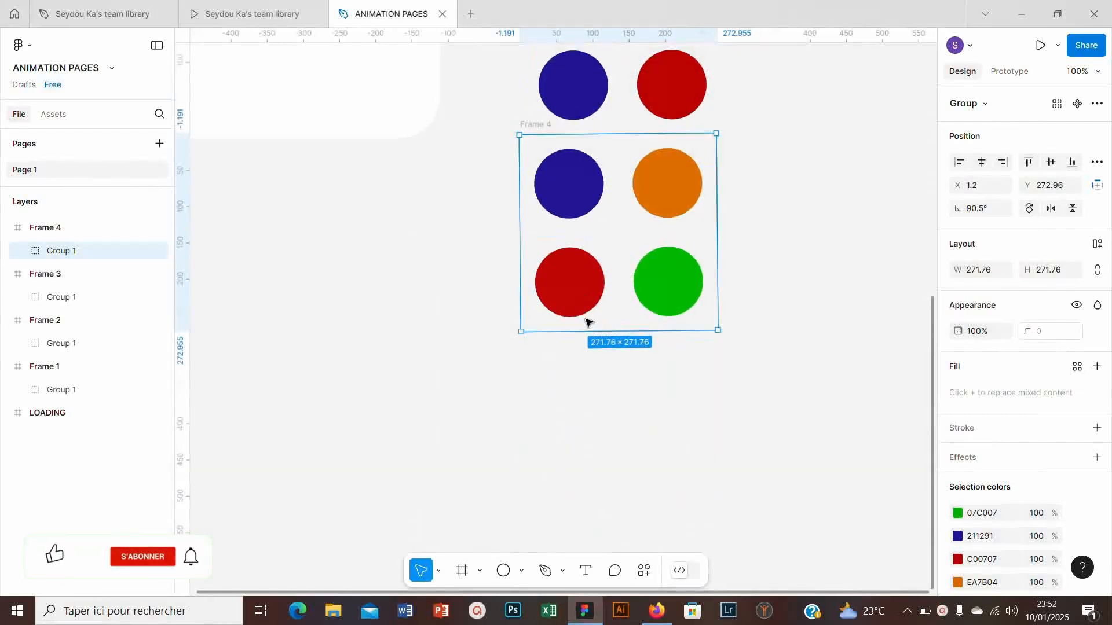
{"action": "scroll", "coordinate": [589, 324], "scroll_direction": "down", "scroll_amount": 1}
{"action": "left_click", "coordinate": [39, 228]}
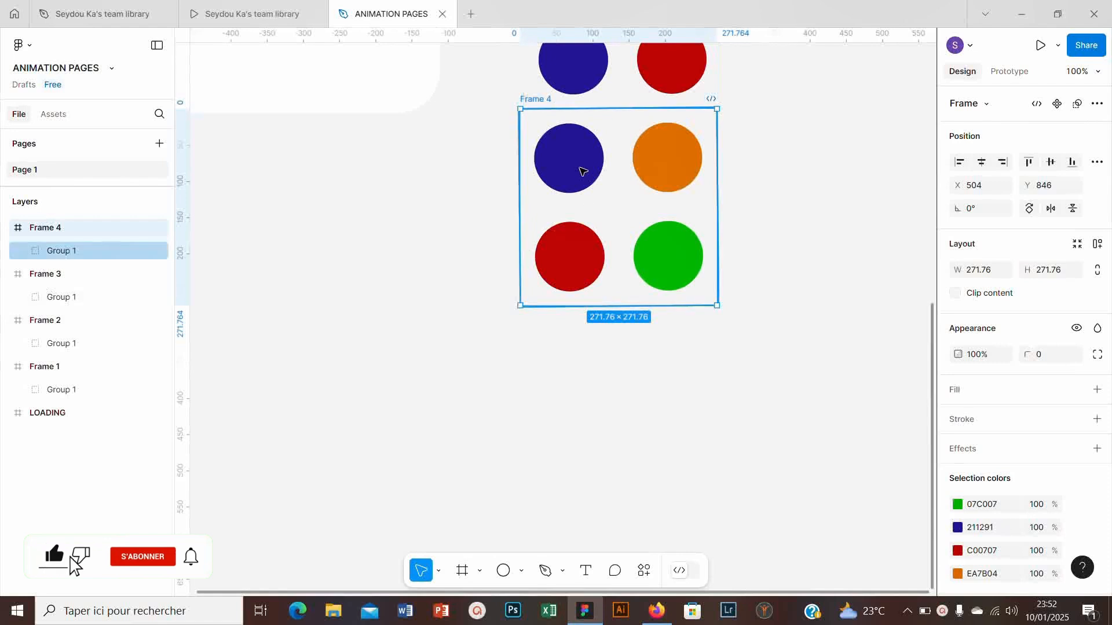
{"action": "key", "text": "ctrl+d"}
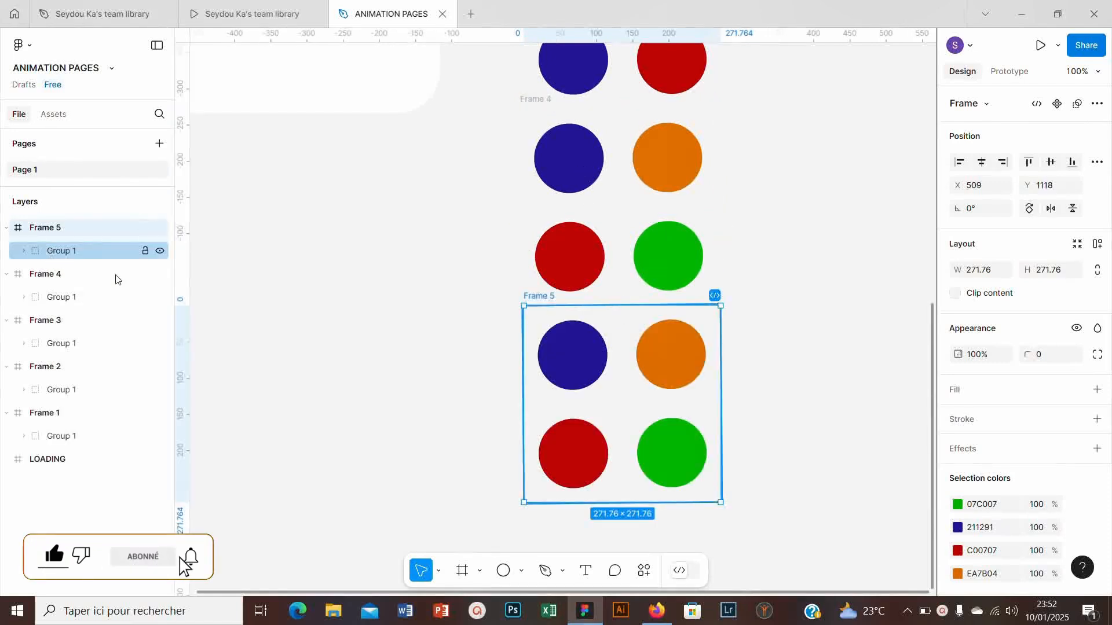
{"action": "left_click", "coordinate": [658, 327]}
{"action": "left_click_drag", "start_coordinate": [724, 296], "coordinate": [729, 507]}
{"action": "scroll", "coordinate": [578, 307], "scroll_direction": "down", "scroll_amount": 4}
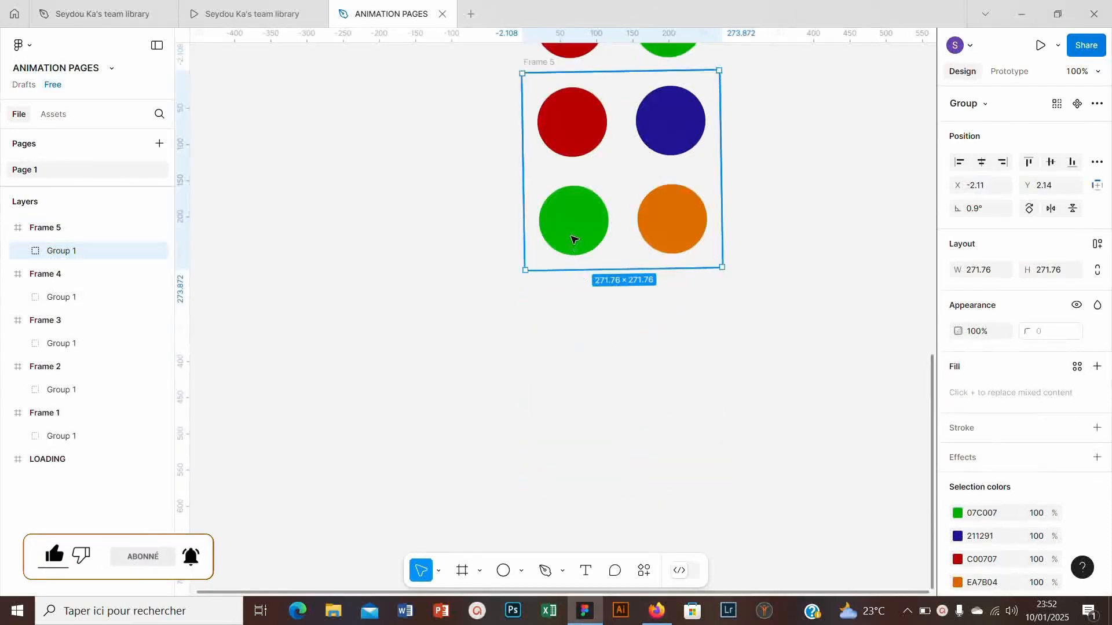
{"action": "left_click_drag", "start_coordinate": [574, 238], "coordinate": [574, 436]}
{"action": "left_click", "coordinate": [621, 348]}
{"action": "left_click", "coordinate": [602, 328]}
{"action": "left_click", "coordinate": [307, 283]}
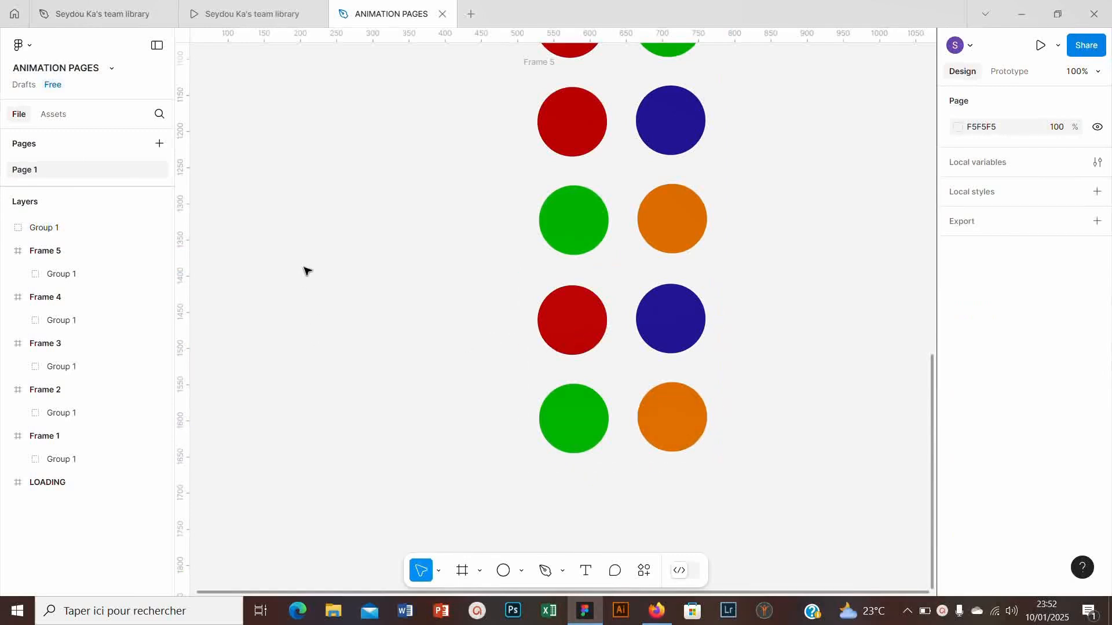
{"action": "key", "text": "ctrl+z"}
- Duplicate the whole of Frame 5 directly below itself
{"action": "left_click", "coordinate": [539, 63]}
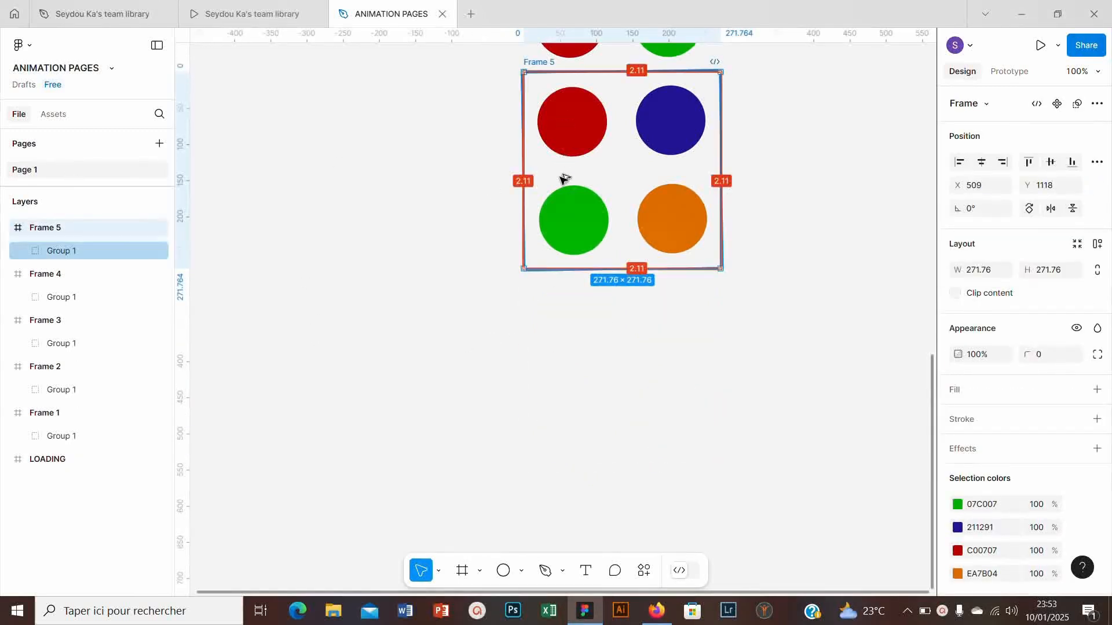
{"action": "left_click_drag", "start_coordinate": [564, 178], "coordinate": [566, 313]}
{"action": "scroll", "coordinate": [528, 259], "scroll_direction": "down", "scroll_amount": 1}
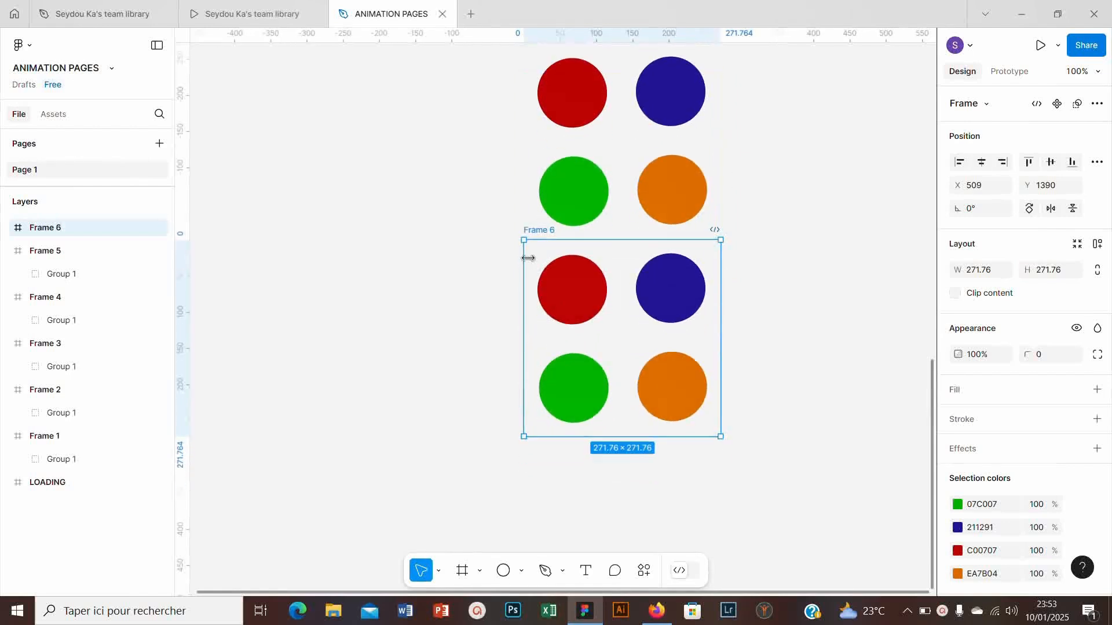
{"action": "left_click", "coordinate": [488, 290]}
- Stretch the four circles inside Frame 6 diagonally toward the frame's centre to form a petal shape
{"action": "left_click", "coordinate": [565, 295]}
{"action": "double_click", "coordinate": [566, 295]}
{"action": "double_click", "coordinate": [565, 297]}
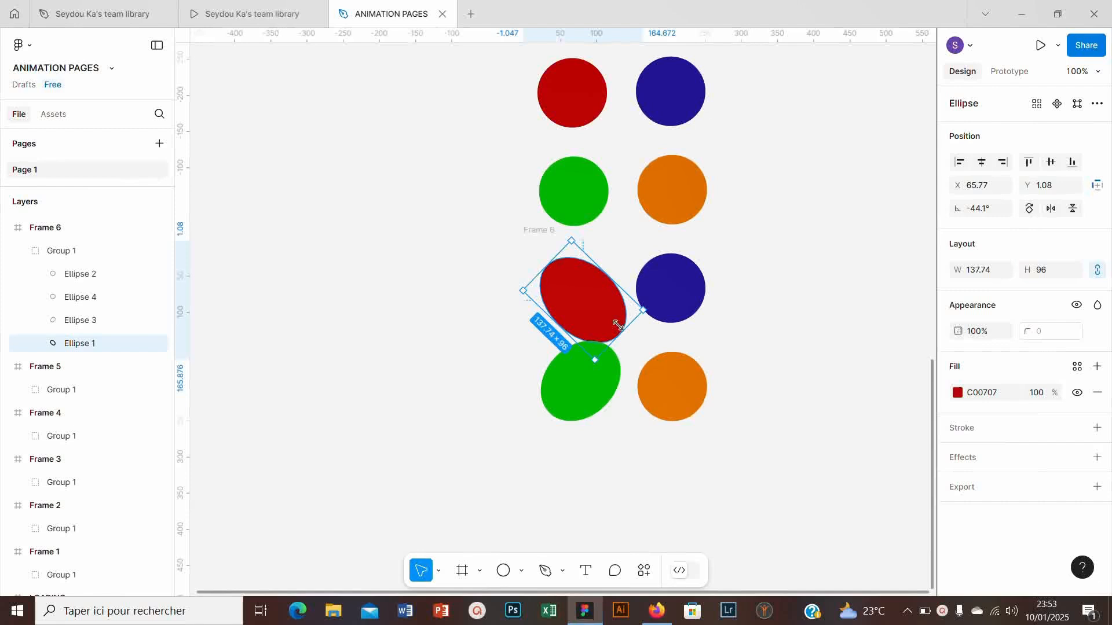
{"action": "left_click_drag", "start_coordinate": [620, 329], "coordinate": [616, 325]}
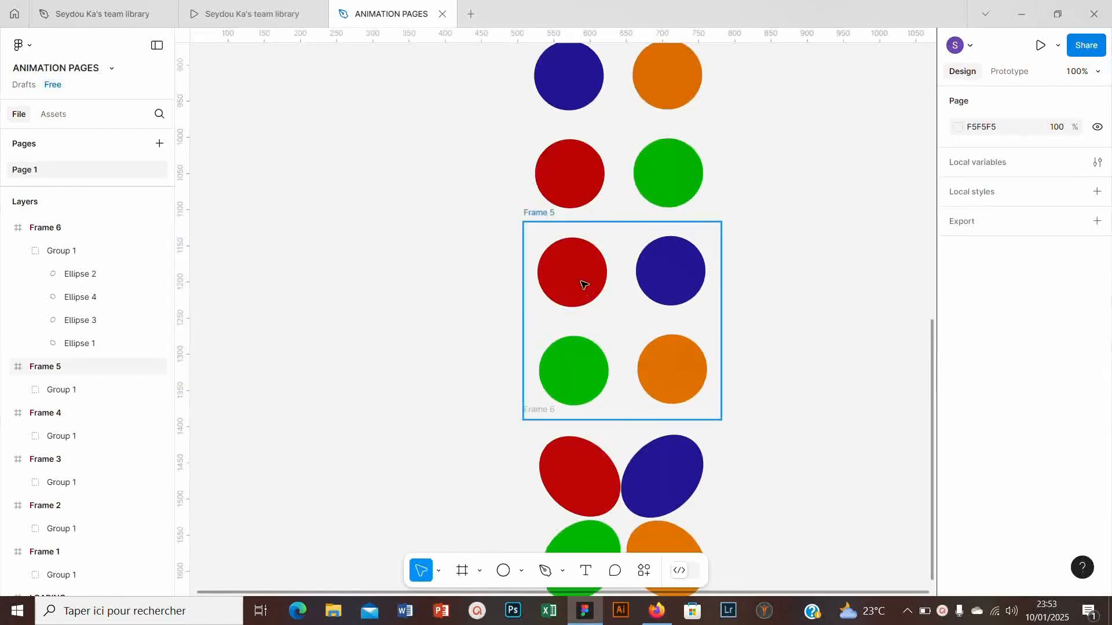
{"action": "left_click", "coordinate": [583, 278]}
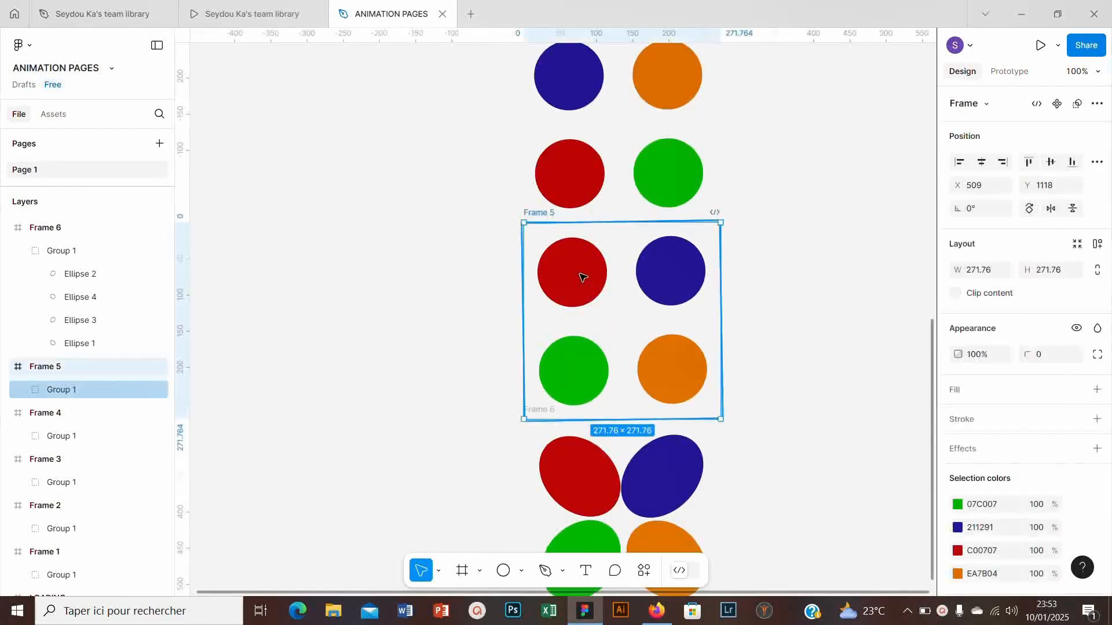
{"action": "scroll", "coordinate": [582, 278], "scroll_direction": "down", "scroll_amount": 5}
{"action": "left_click", "coordinate": [582, 278]}
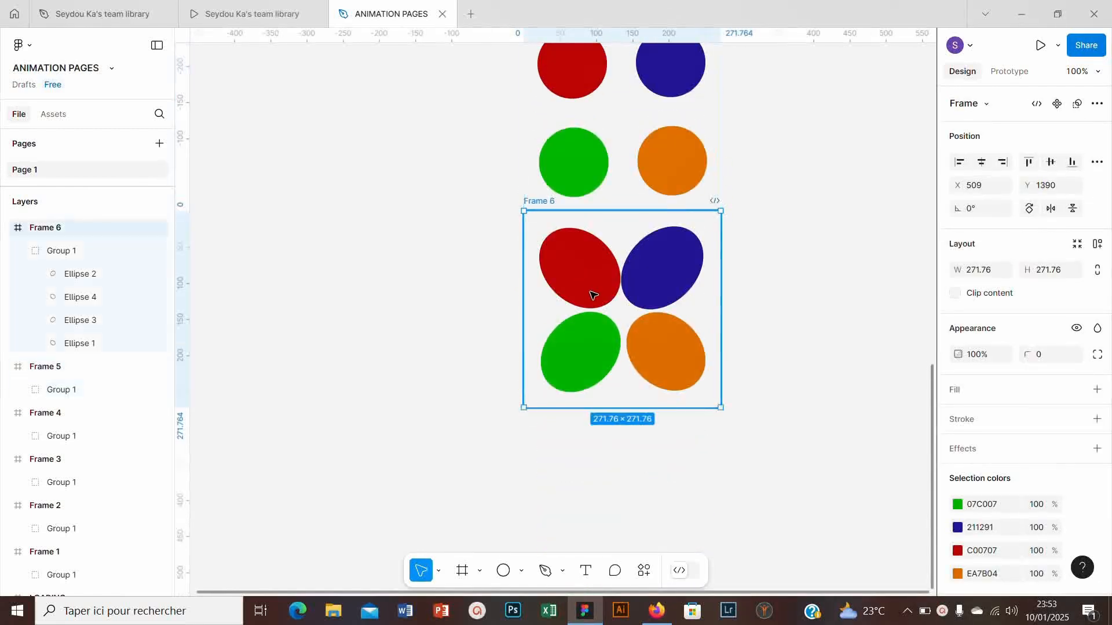
{"action": "scroll", "coordinate": [582, 238], "scroll_direction": "up", "scroll_amount": 1}
{"action": "left_click", "coordinate": [575, 177]}
{"action": "scroll", "coordinate": [567, 145], "scroll_direction": "up", "scroll_amount": 1}
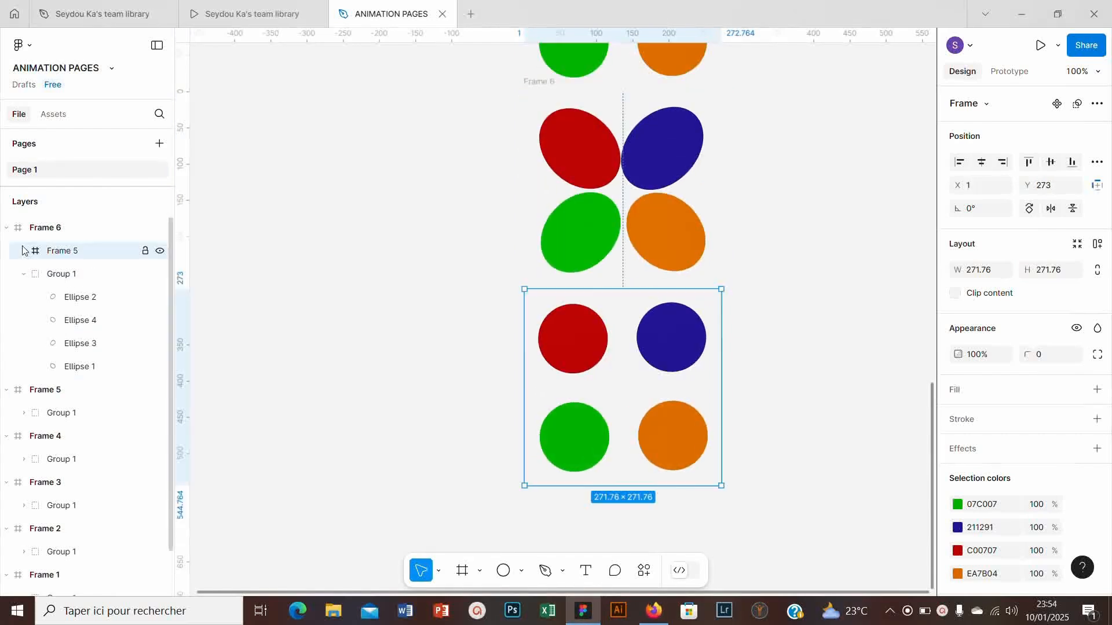
{"action": "key", "text": "ctrl+z"}
- Duplicate the petal-shaped Frame 6 directly below itself
{"action": "scroll", "coordinate": [596, 233], "scroll_direction": "up", "scroll_amount": 2}
{"action": "left_click", "coordinate": [596, 233]}
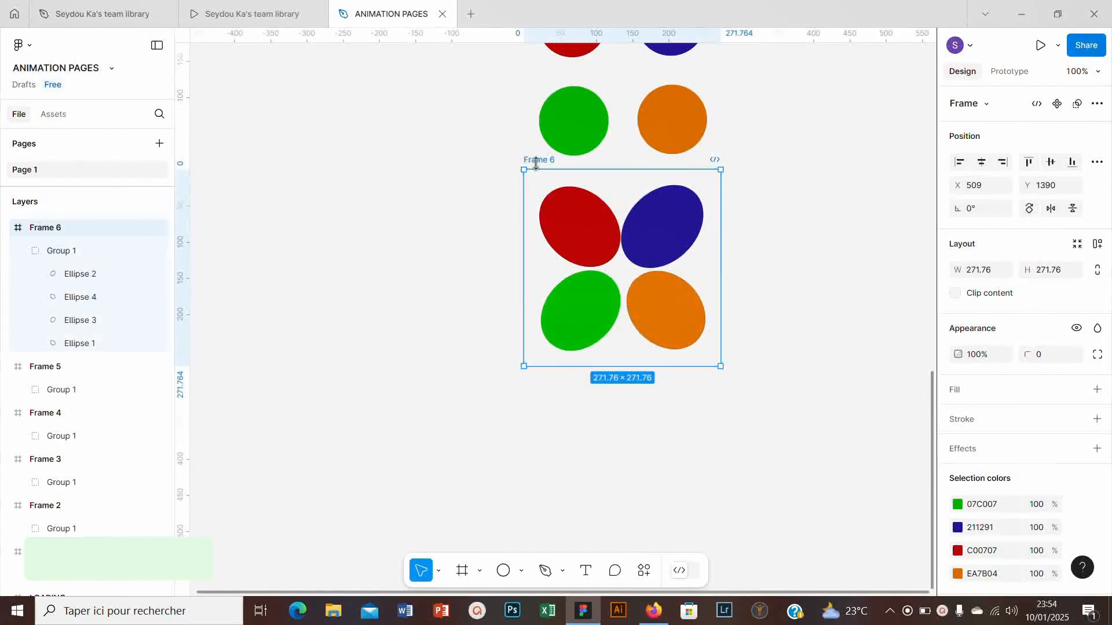
{"action": "left_click_drag", "start_coordinate": [542, 193], "coordinate": [536, 349]}
{"action": "scroll", "coordinate": [536, 349], "scroll_direction": "down", "scroll_amount": 1}
{"action": "left_click", "coordinate": [484, 339]}
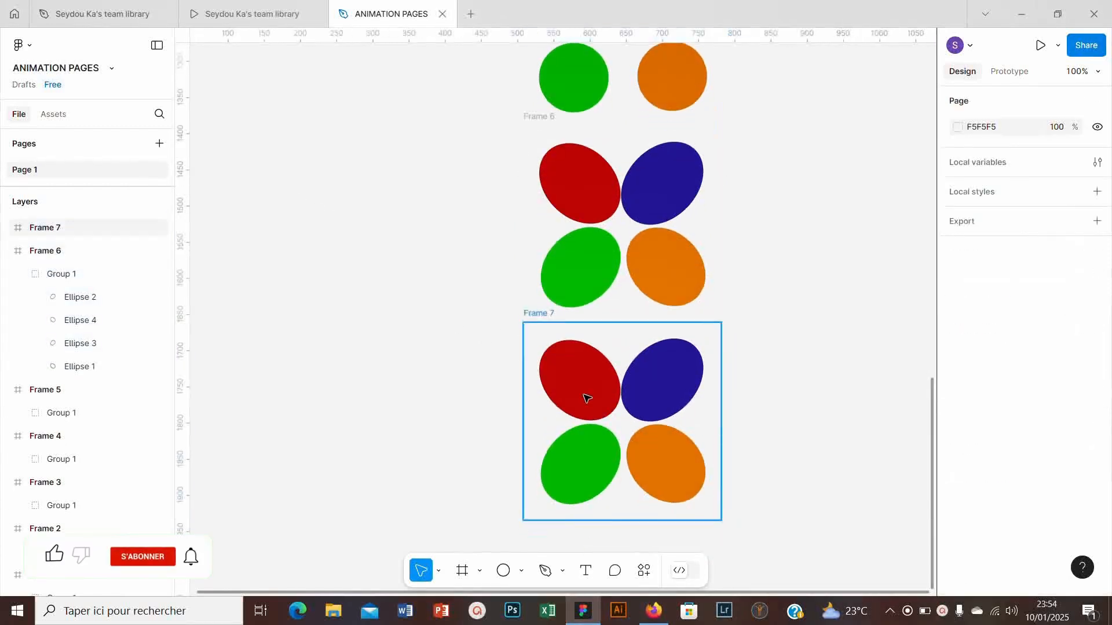
- Shrink the four stretched ovals inside Frame 7 back into separate circles, about 97 by 96
{"action": "left_click", "coordinate": [589, 398]}
{"action": "left_click", "coordinate": [602, 413]}
{"action": "double_click", "coordinate": [602, 412]}
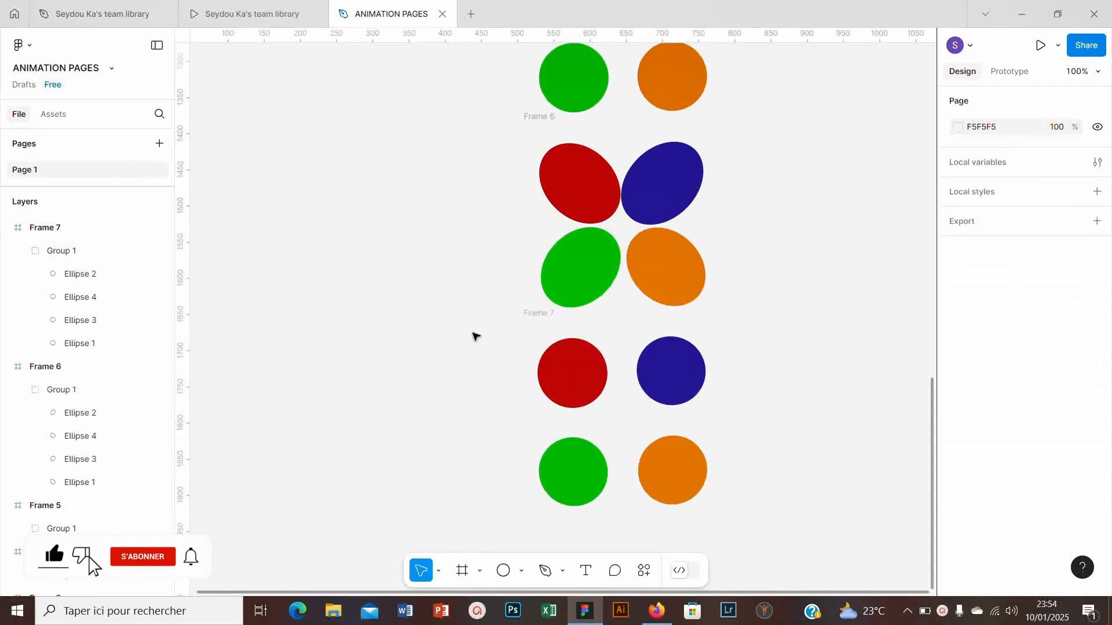
- Stack the four circles of Frame 7 on one another by aligning their horizontal and vertical centres
{"action": "double_click", "coordinate": [579, 390]}
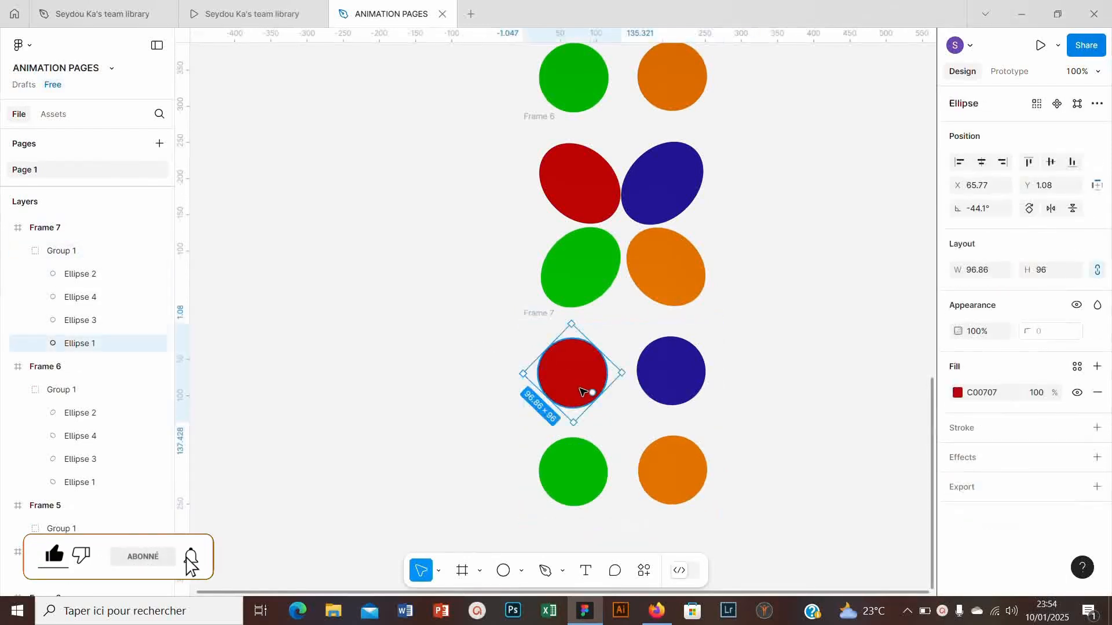
{"action": "left_click", "coordinate": [651, 392], "text": "shift"}
{"action": "left_click", "coordinate": [596, 491], "text": "shift"}
{"action": "left_click", "coordinate": [666, 480], "text": "shift"}
{"action": "left_click", "coordinate": [981, 163]}
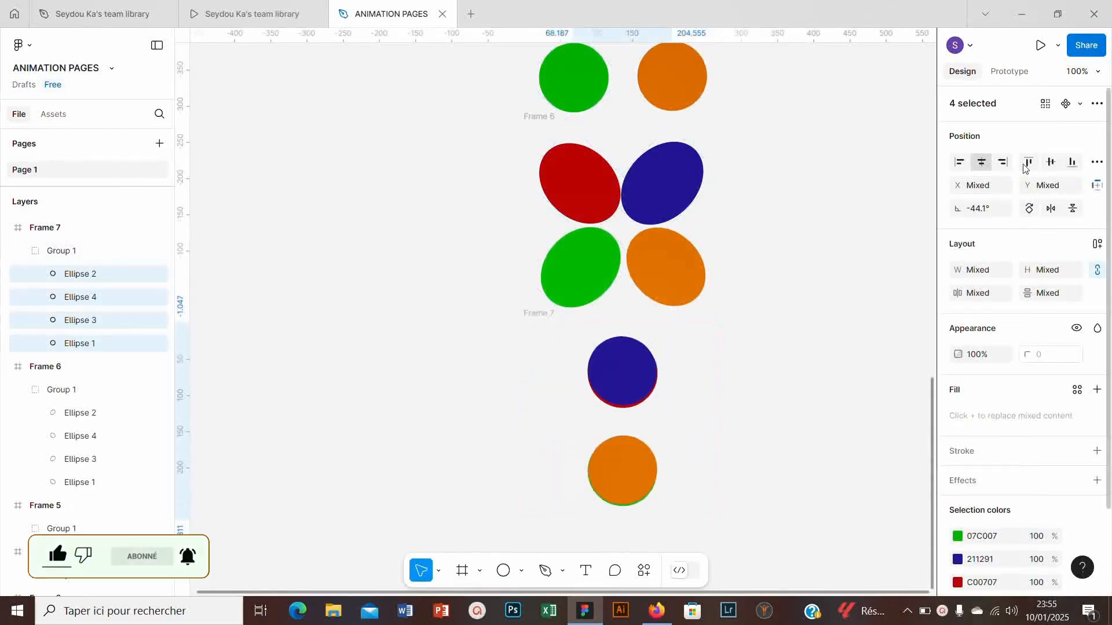
{"action": "left_click", "coordinate": [1050, 162]}
- Duplicate the petal-shaped Frame 6 and place the copy below Frame 7, at about Y 1880
{"action": "scroll", "coordinate": [594, 359], "scroll_direction": "down", "scroll_amount": 2}
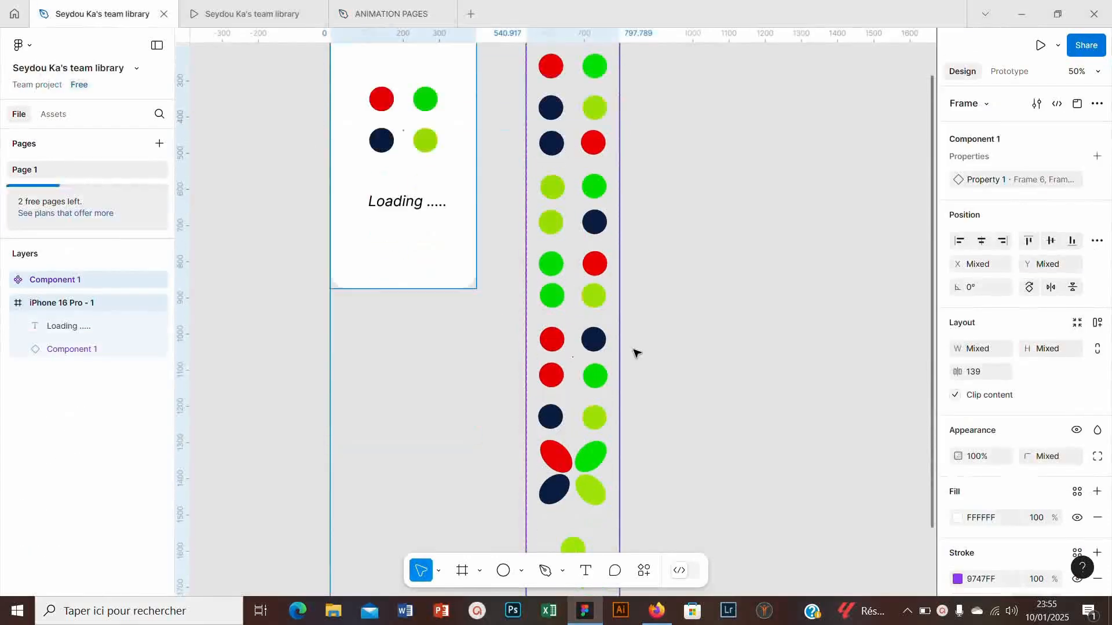
{"action": "scroll", "coordinate": [635, 352], "scroll_direction": "up", "scroll_amount": 2}
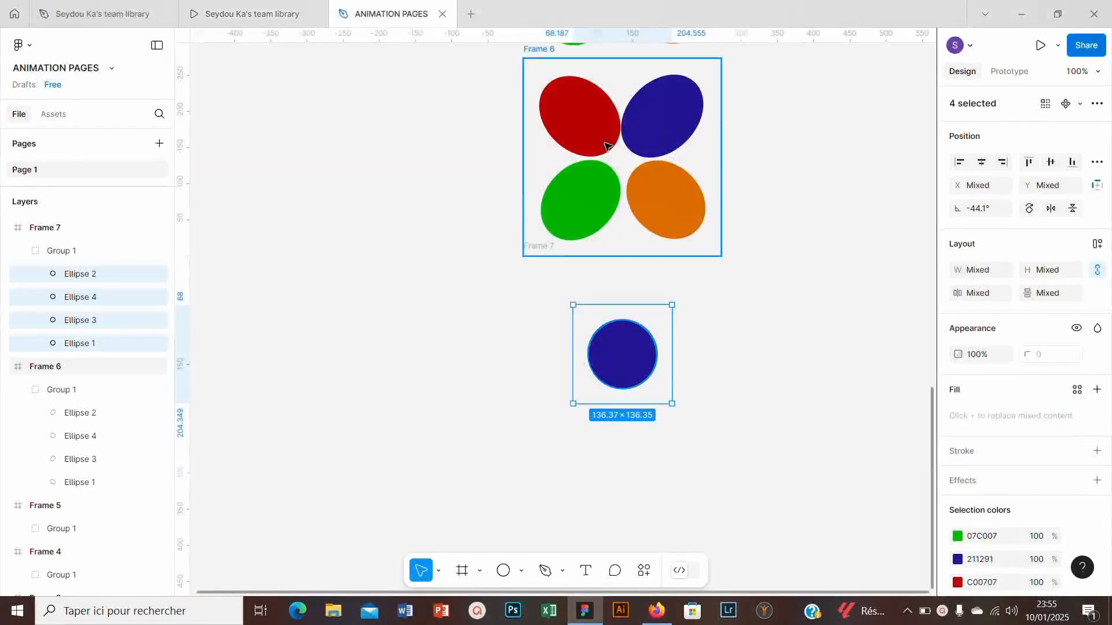
{"action": "left_click", "coordinate": [605, 146]}
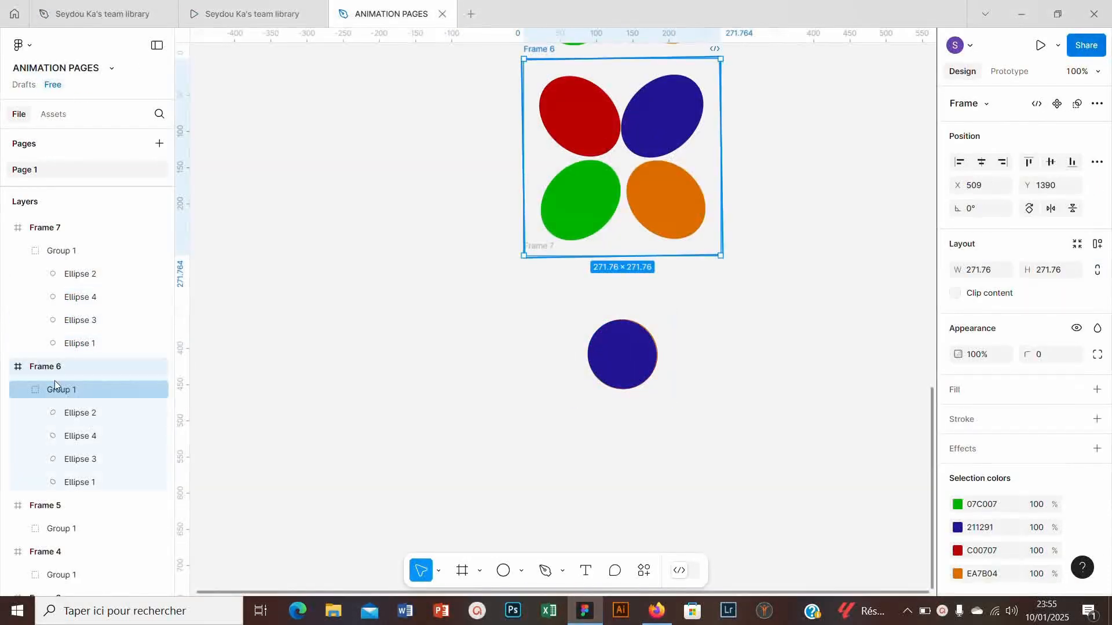
{"action": "key", "text": "ctrl+d"}
- Turn all eight circle frames into multiple components and combine them as variants of one component
{"action": "scroll", "coordinate": [541, 211], "scroll_direction": "down", "scroll_amount": 10, "text": "ctrl"}
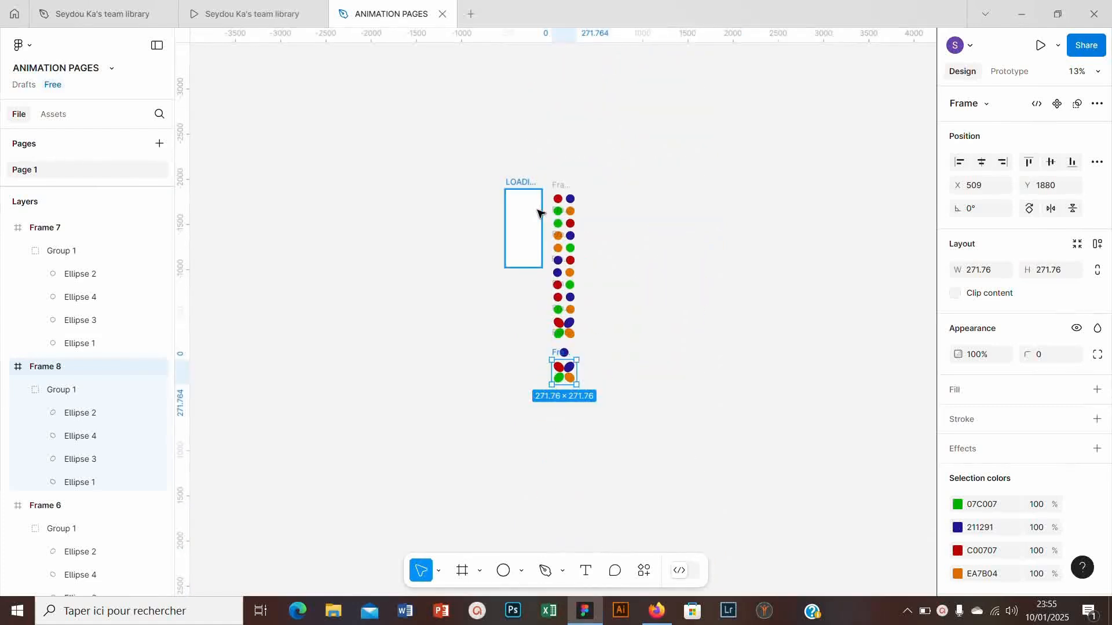
{"action": "left_click_drag", "start_coordinate": [550, 168], "coordinate": [623, 399]}
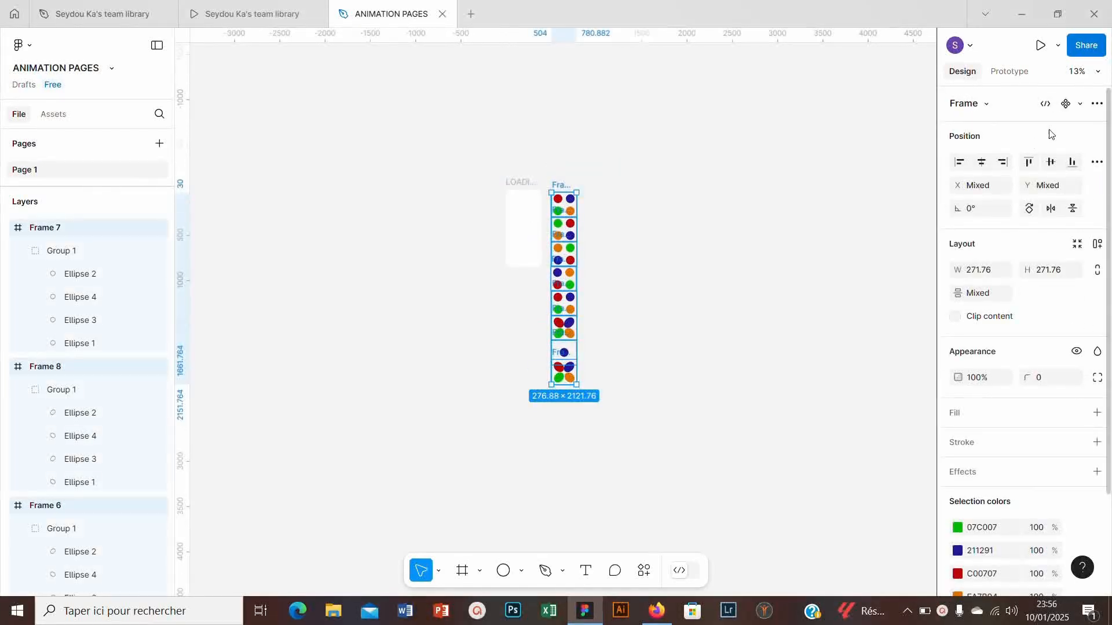
{"action": "left_click", "coordinate": [1082, 106]}
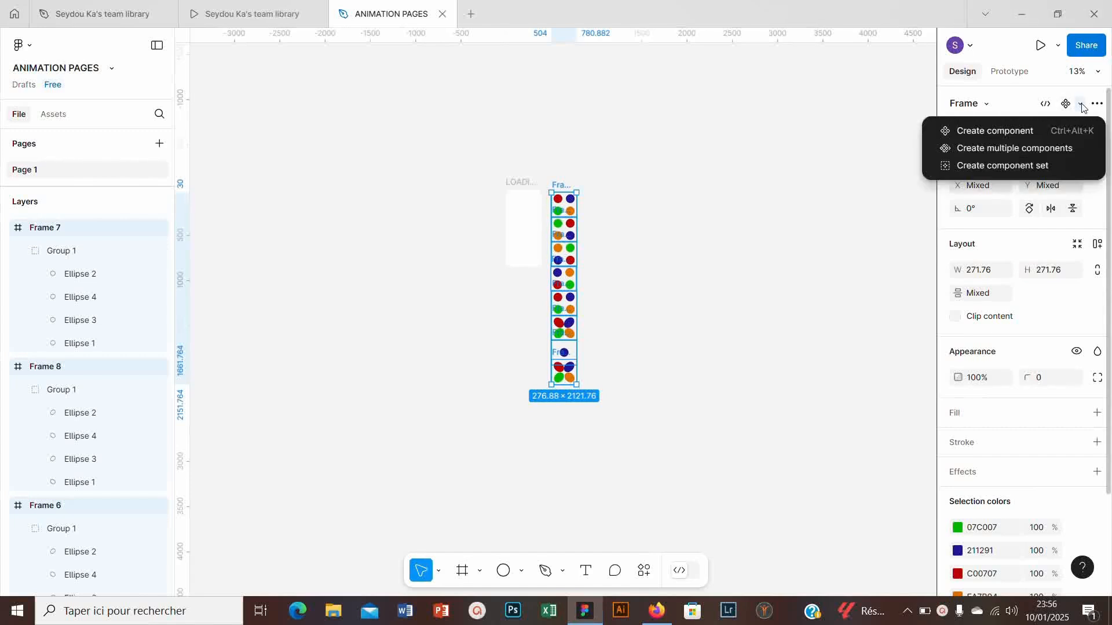
{"action": "left_click", "coordinate": [1003, 152]}
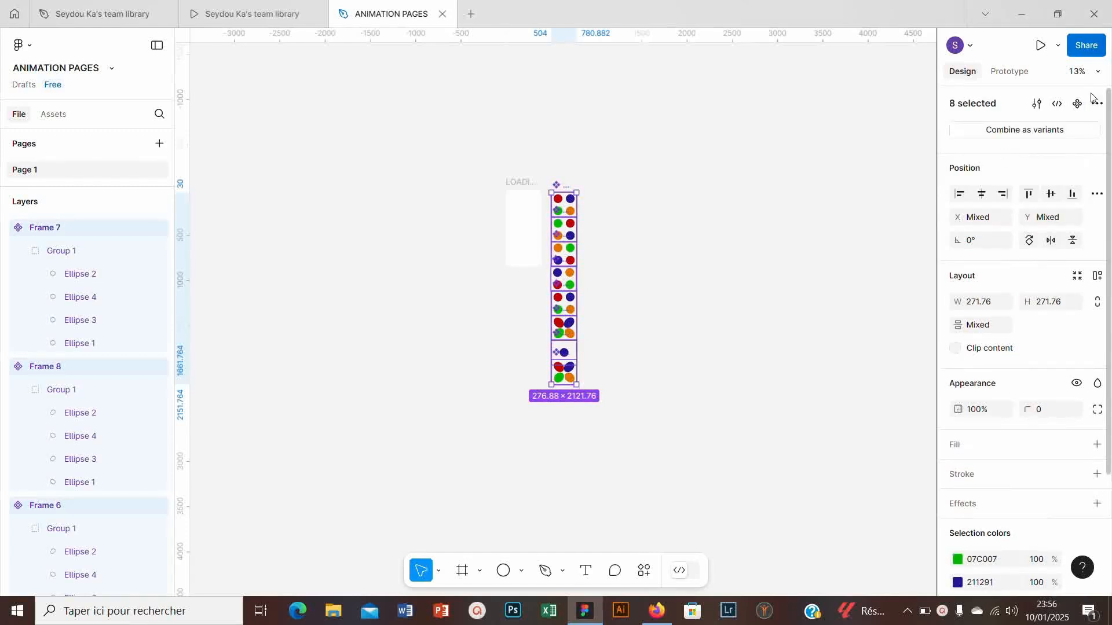
{"action": "left_click", "coordinate": [1042, 130]}
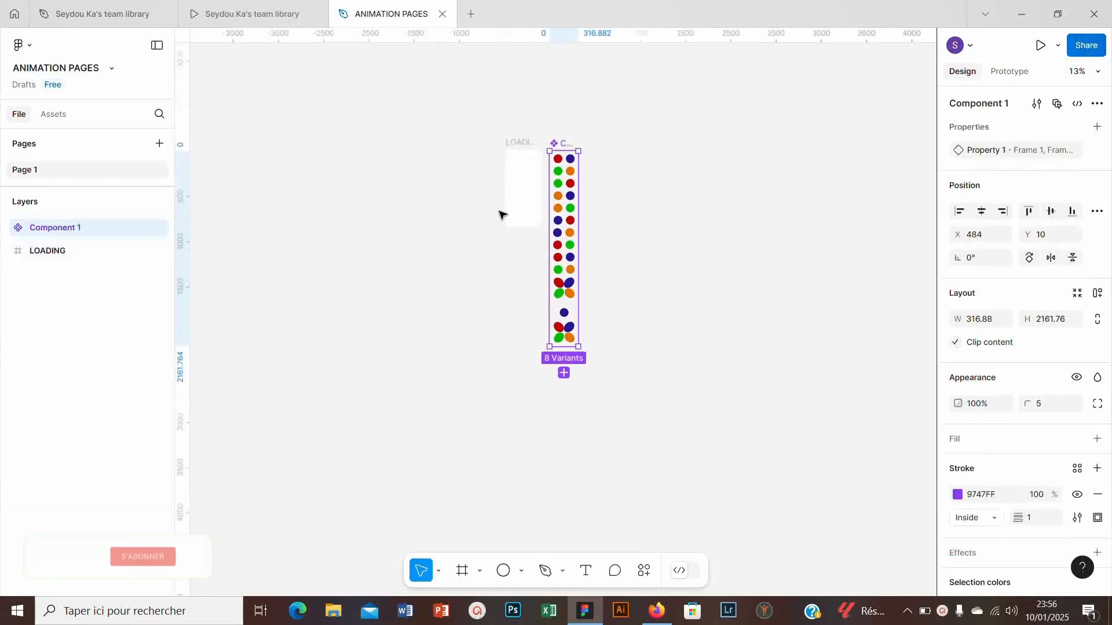
- Add a prototype connection from Frame 1 to Frame 2, triggered after a delay of 1 ms
{"action": "left_click", "coordinate": [1008, 72]}
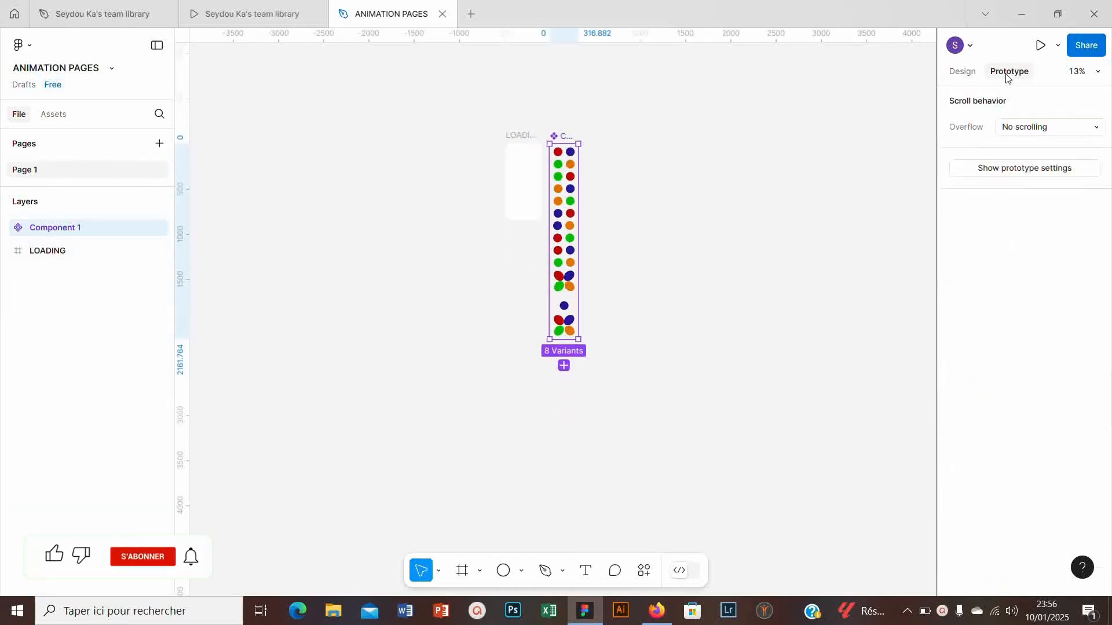
{"action": "scroll", "coordinate": [582, 135], "scroll_direction": "up", "scroll_amount": 5, "text": "ctrl"}
{"action": "left_click", "coordinate": [566, 168]}
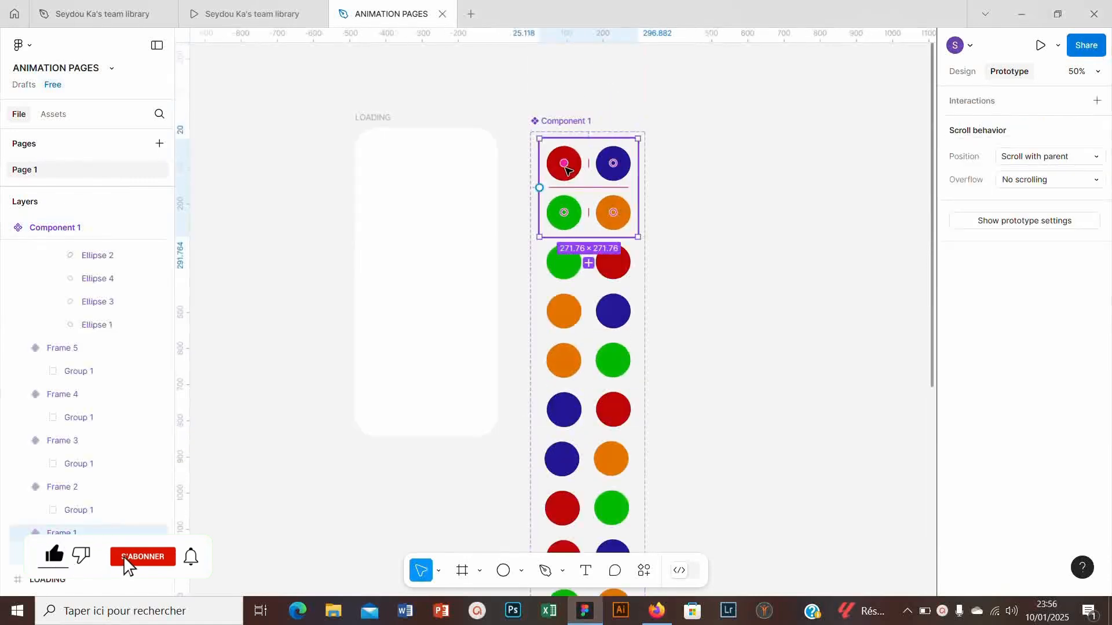
{"action": "left_click_drag", "start_coordinate": [539, 187], "coordinate": [585, 278]}
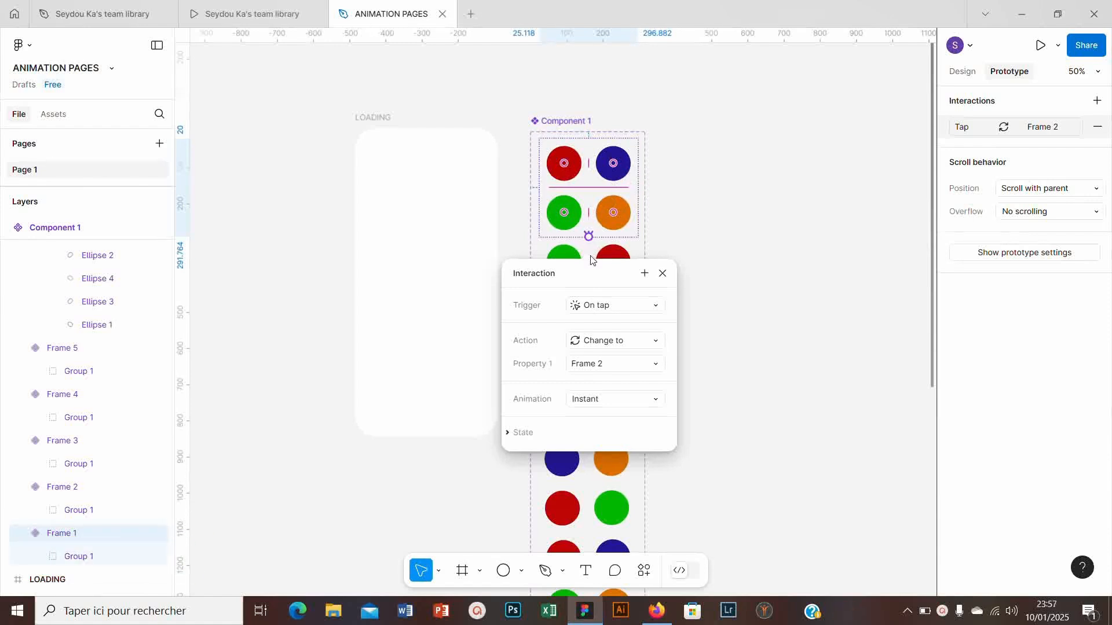
{"action": "left_click", "coordinate": [600, 304]}
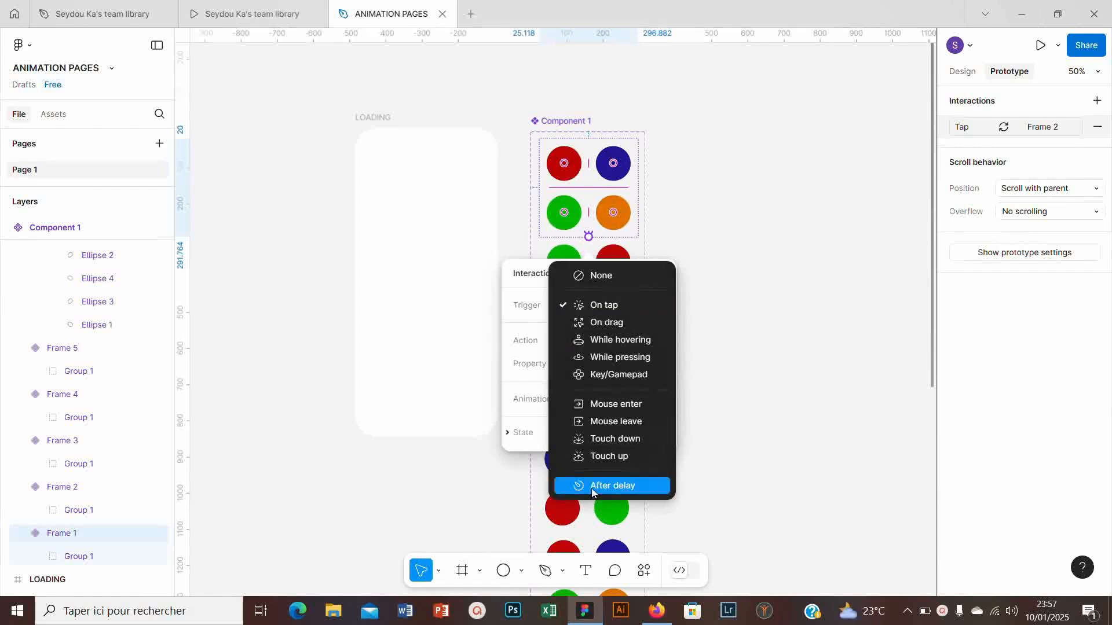
{"action": "left_click", "coordinate": [591, 486]}
{"action": "left_click", "coordinate": [596, 329]}
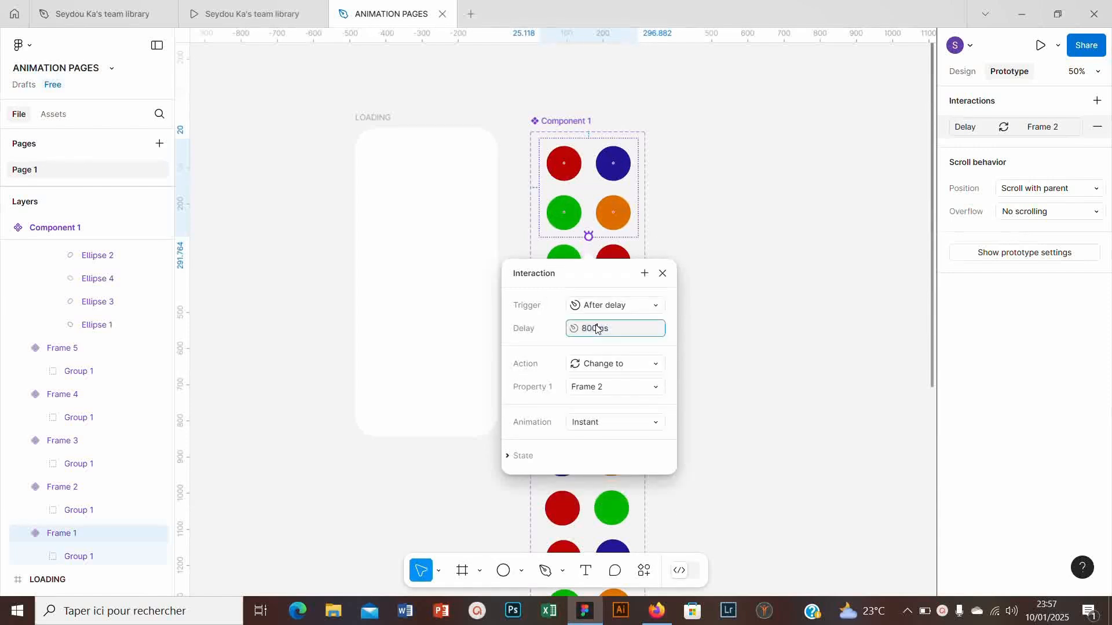
- Give the Frame 1 to Frame 2 interaction a Smart animate transition with a Linear curve
{"action": "left_click", "coordinate": [610, 421]}
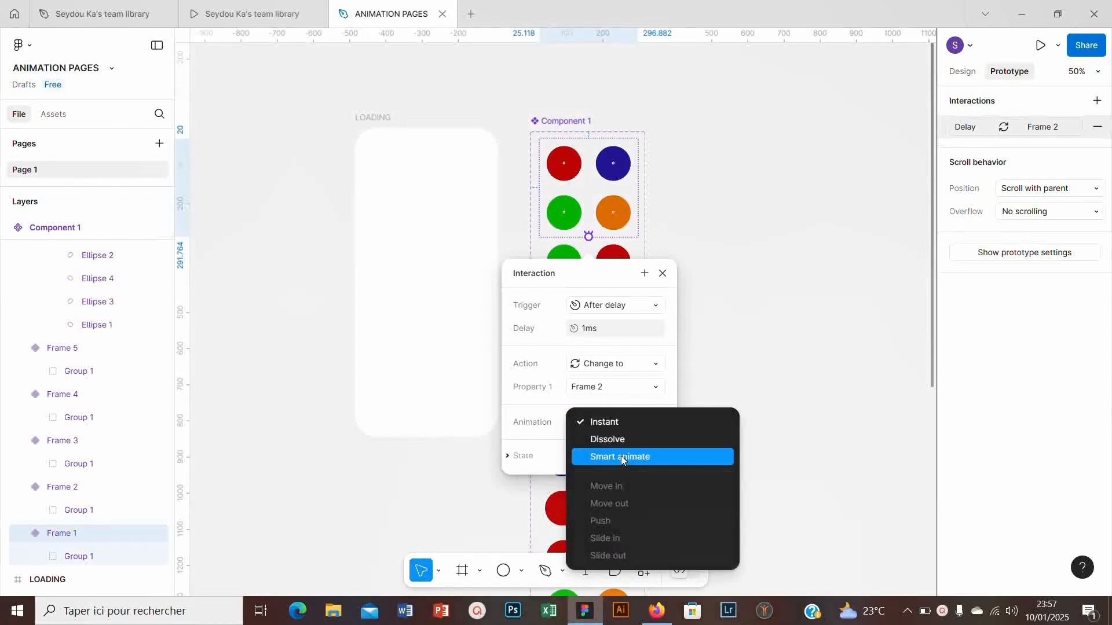
{"action": "left_click", "coordinate": [621, 457]}
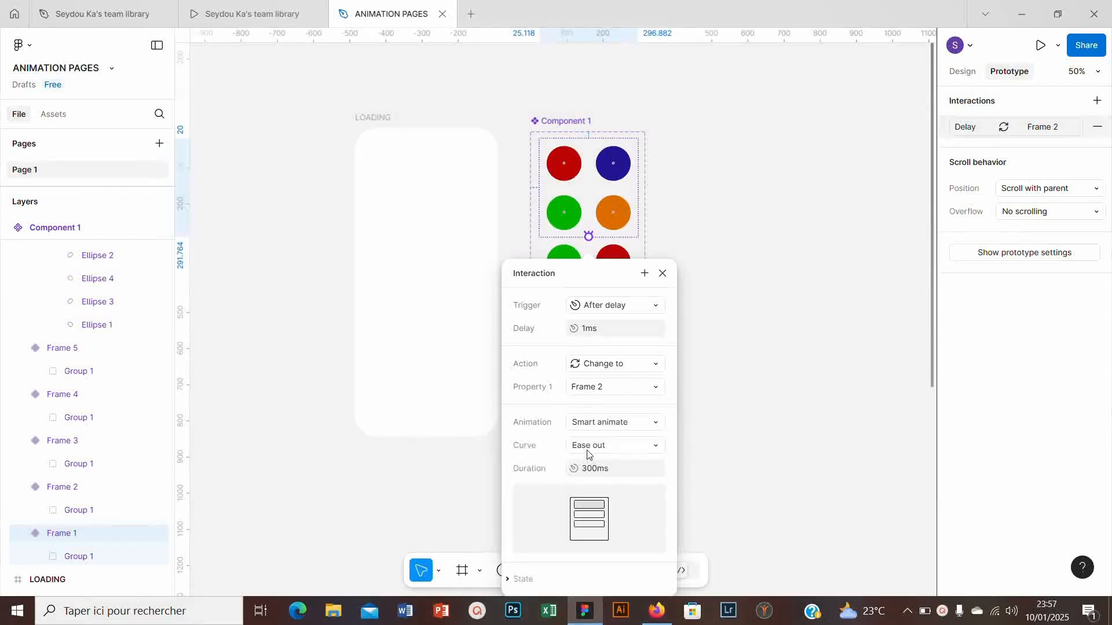
{"action": "left_click", "coordinate": [585, 446]}
{"action": "left_click", "coordinate": [603, 343]}
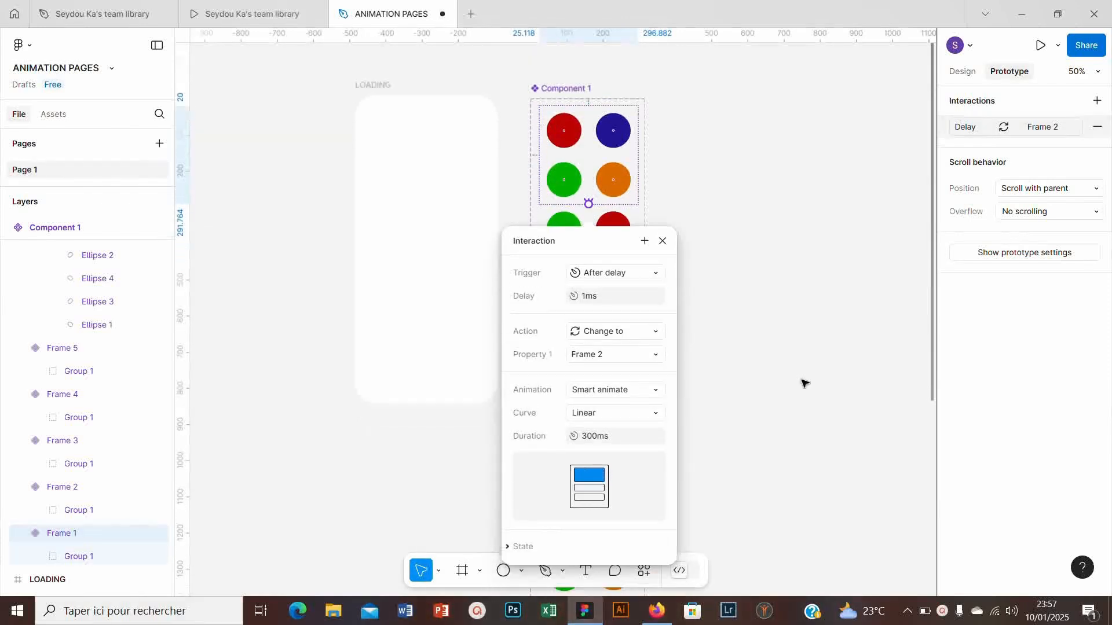
{"action": "left_click", "coordinate": [802, 380]}
- Connect Frame 3 to Frame 4 in the prototype, triggered after a delay of 1 ms
{"action": "scroll", "coordinate": [585, 278], "scroll_direction": "down", "scroll_amount": 1}
{"action": "left_click", "coordinate": [561, 261]}
{"action": "left_click_drag", "start_coordinate": [589, 328], "coordinate": [590, 371]}
{"action": "left_click", "coordinate": [605, 396]}
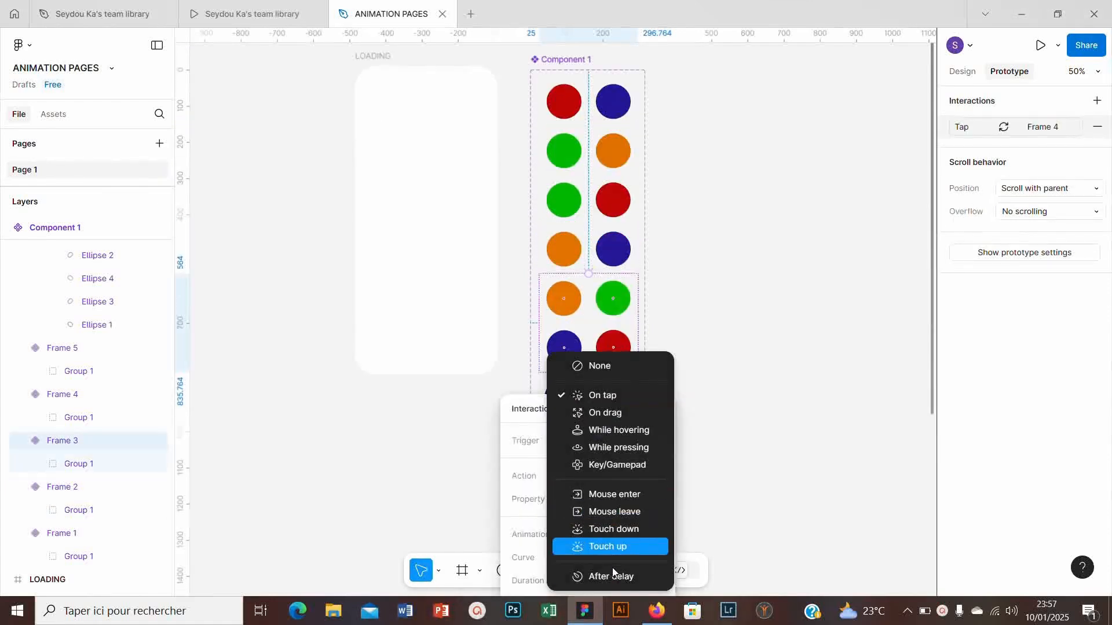
{"action": "left_click", "coordinate": [613, 576]}
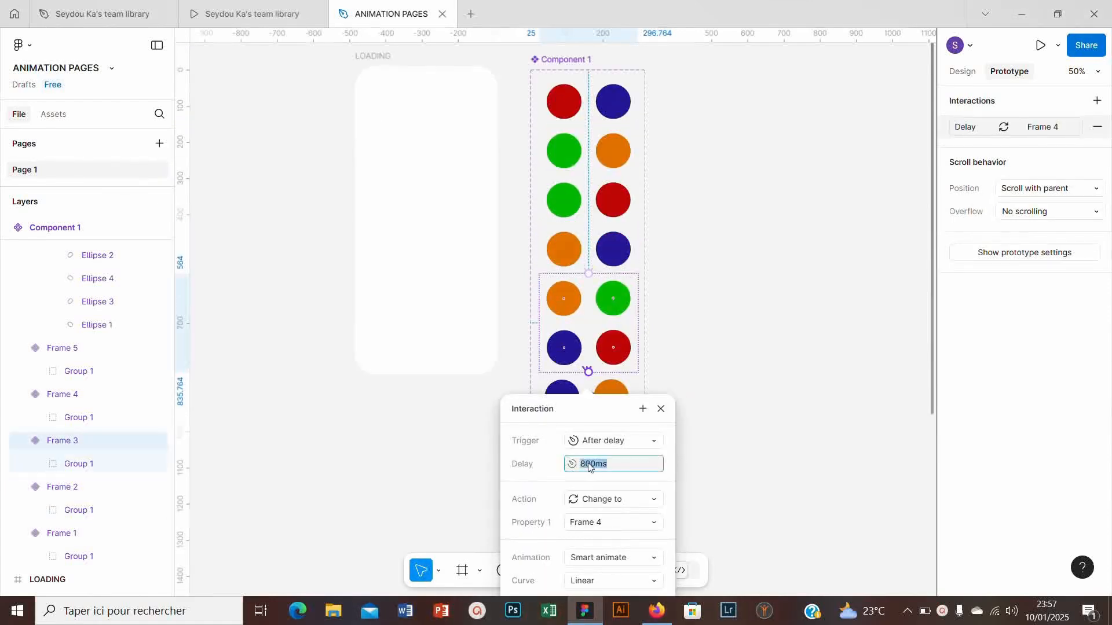
{"action": "key", "text": "BackSpace"}
{"action": "key", "text": "BackSpace"}
{"action": "key", "text": "BackSpace"}
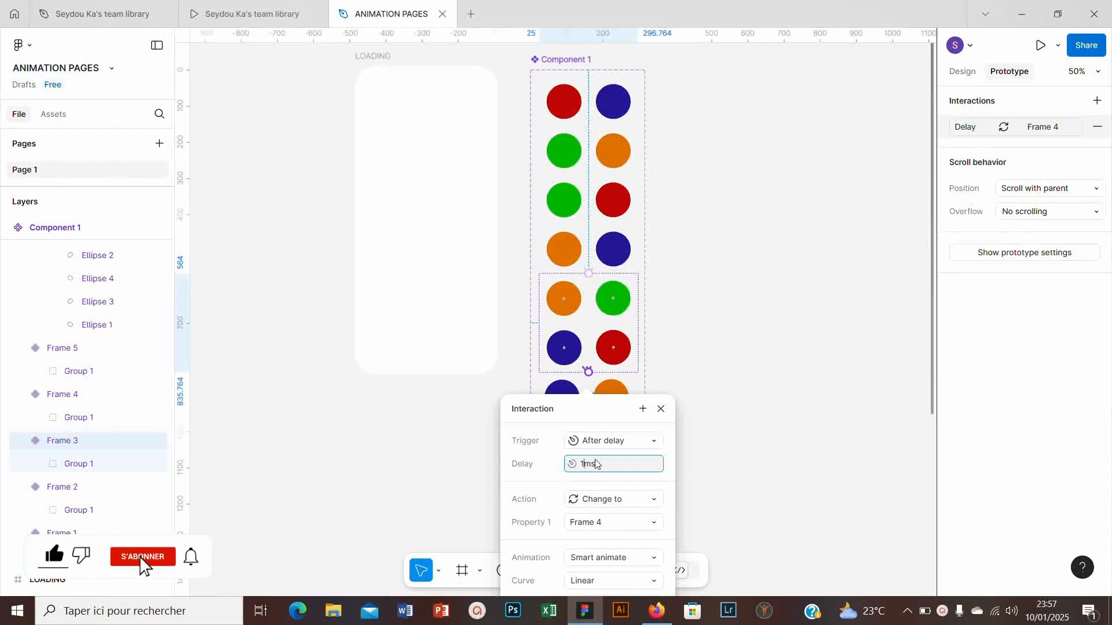
{"action": "key", "text": "Return"}
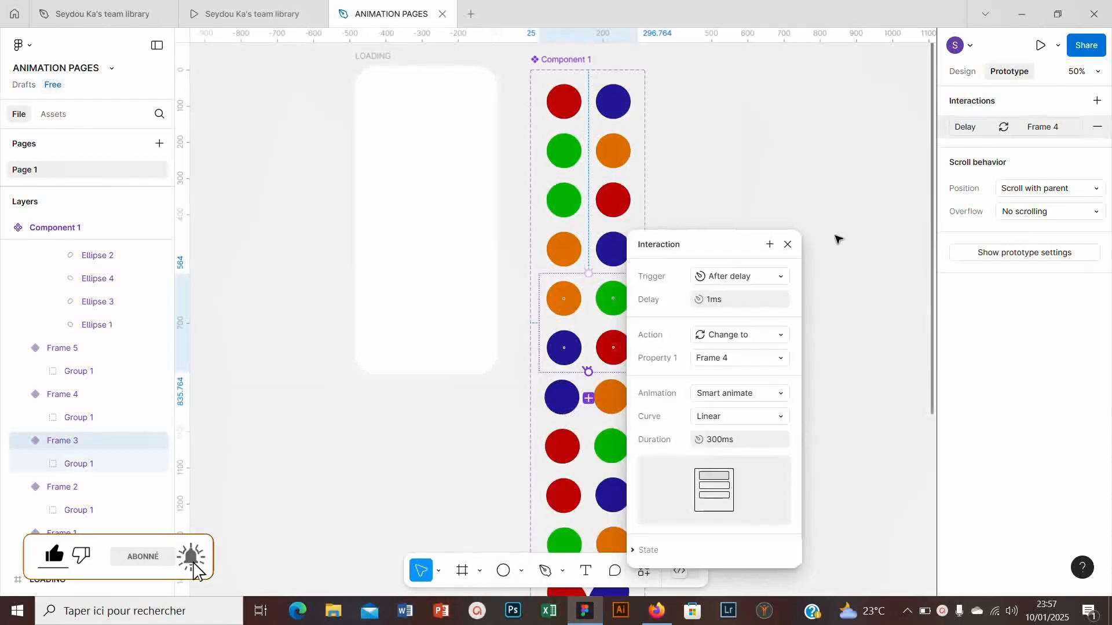
- Add another prototype interaction from Frame 3 to Frame 4
{"action": "left_click", "coordinate": [837, 238]}
{"action": "left_click_drag", "start_coordinate": [589, 373], "coordinate": [588, 418]}
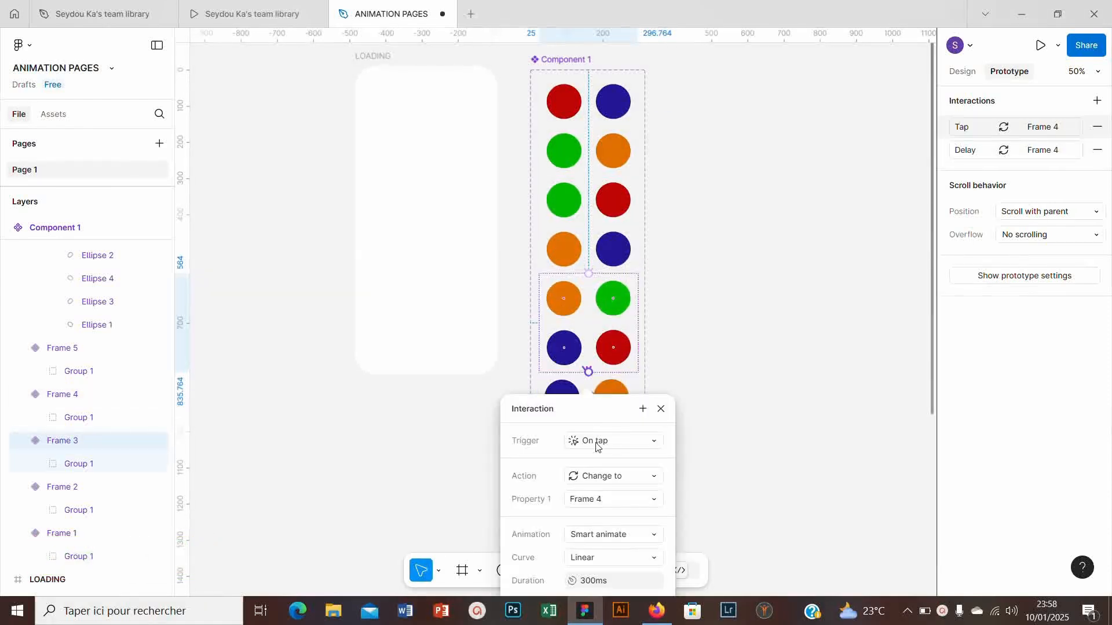
{"action": "left_click", "coordinate": [598, 443]}
- Connect Frame 4 to Frame 5 in the prototype with a Smart animate change triggered after a delay of 1 ms
{"action": "scroll", "coordinate": [669, 270], "scroll_direction": "down", "scroll_amount": 3}
{"action": "left_click", "coordinate": [675, 298]}
{"action": "left_click", "coordinate": [602, 306]}
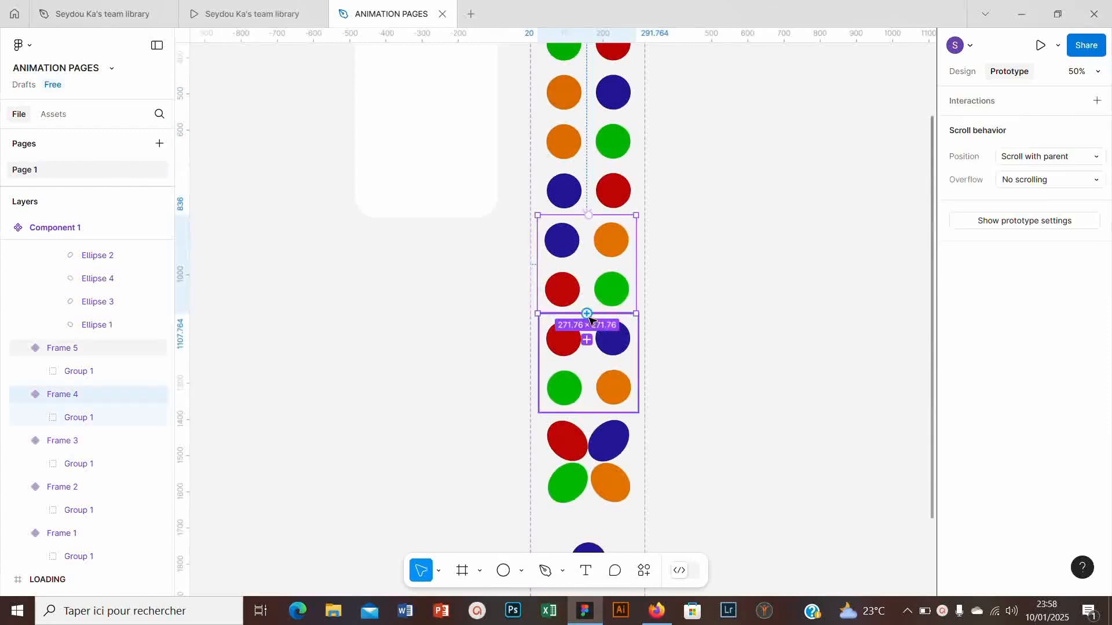
{"action": "left_click", "coordinate": [587, 341]}
{"action": "left_click", "coordinate": [588, 564]}
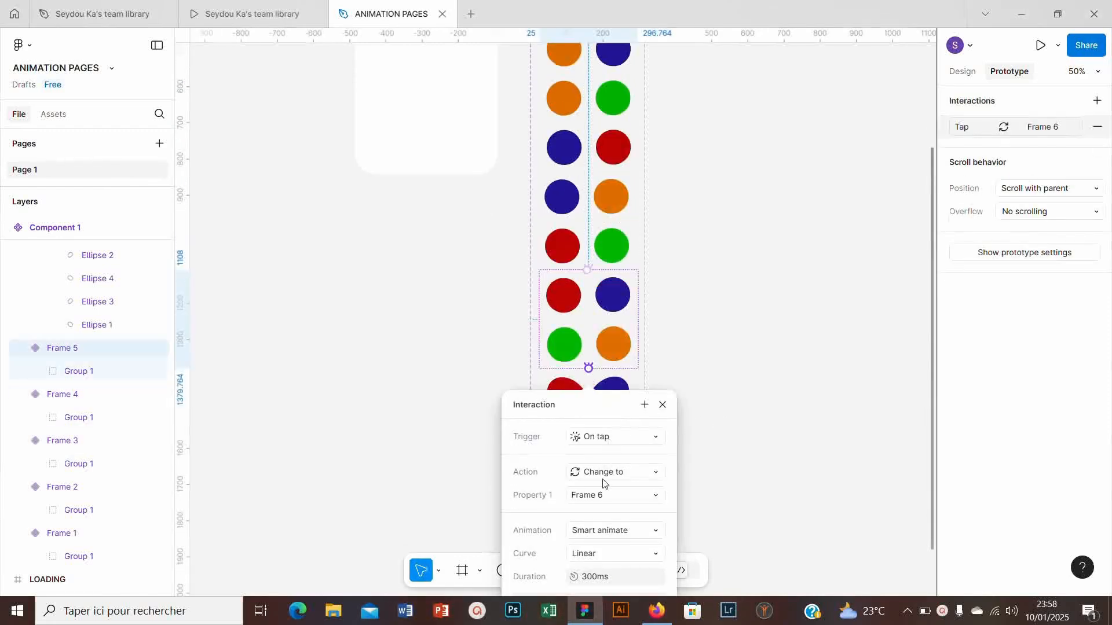
- Connect Frame 5 to Frame 6 and Frame 6 to Frame 7 in the prototype, each triggered after a delay
{"action": "left_click", "coordinate": [614, 437]}
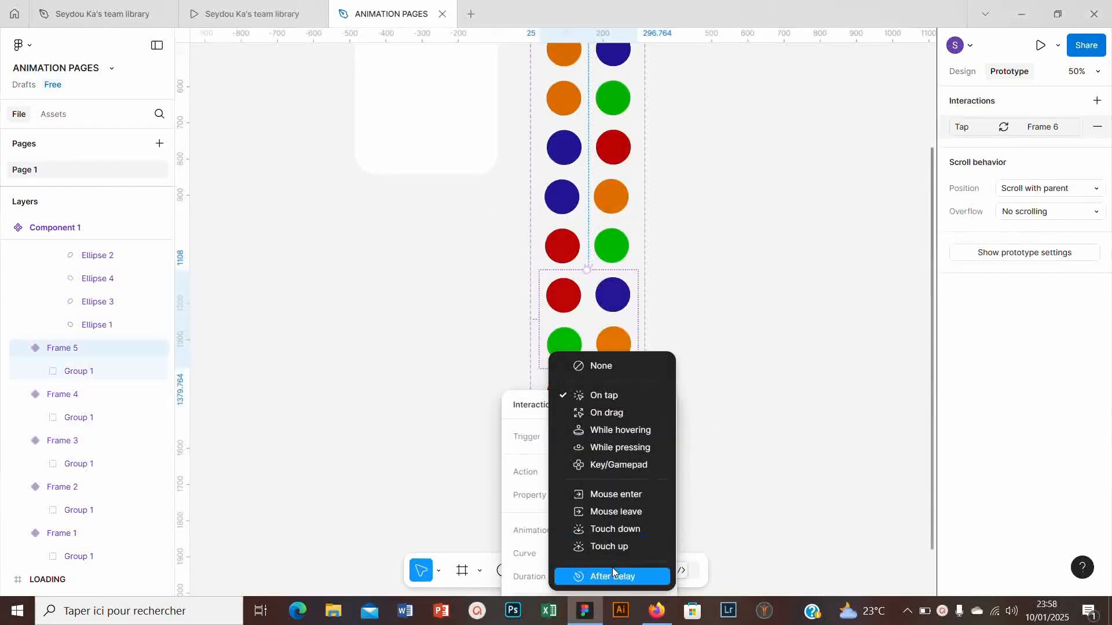
{"action": "left_click", "coordinate": [612, 567]}
{"action": "left_click", "coordinate": [595, 460]}
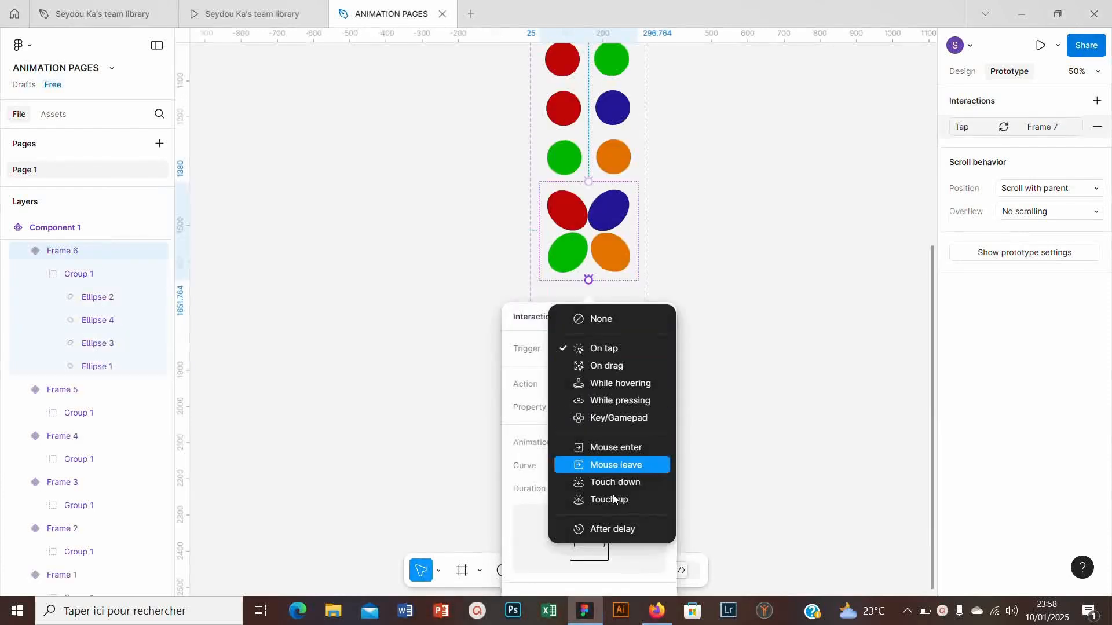
{"action": "left_click", "coordinate": [615, 528]}
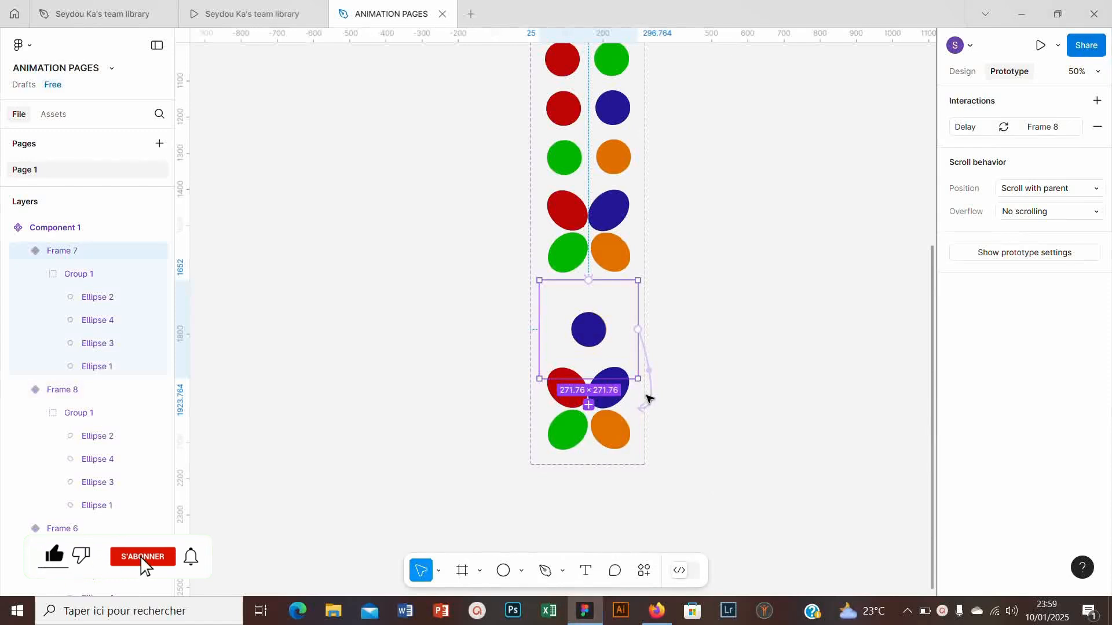
- Connect Frame 8 back to Frame 1 with a Smart animate change triggered after a delay of 1 ms
{"action": "left_click", "coordinate": [618, 427]}
{"action": "left_click_drag", "start_coordinate": [637, 419], "coordinate": [641, 333]}
{"action": "scroll", "coordinate": [689, 69], "scroll_direction": "up", "scroll_amount": 10}
{"action": "left_click", "coordinate": [596, 459]}
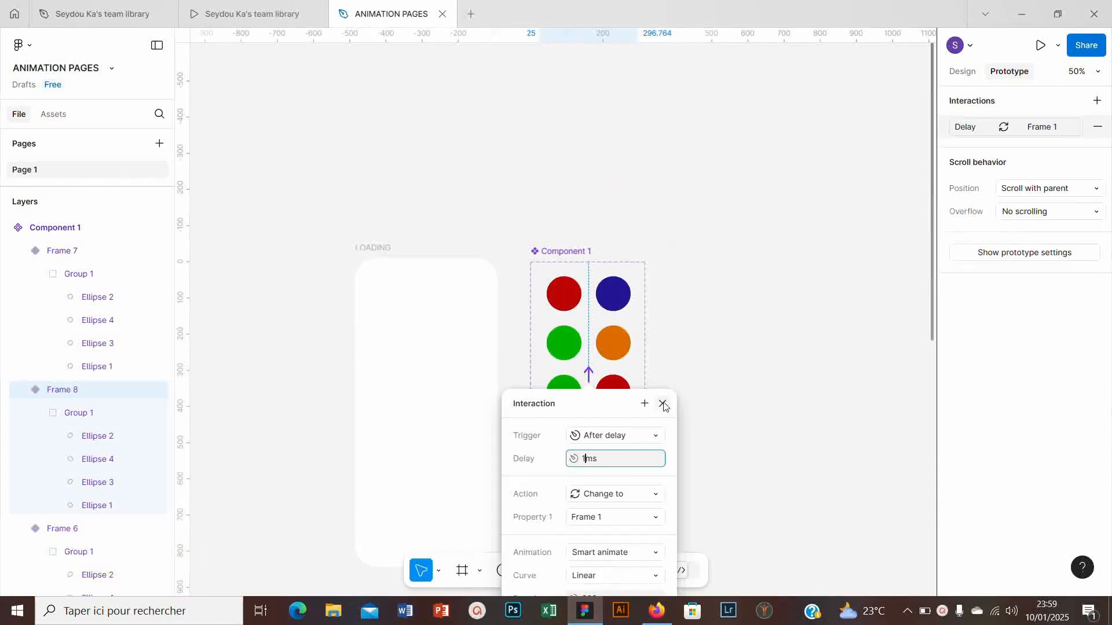
{"action": "left_click", "coordinate": [665, 406]}
- Check the prototype connection running from Frame 7 to Frame 8
{"action": "scroll", "coordinate": [658, 405], "scroll_direction": "down", "scroll_amount": 10}
{"action": "left_click", "coordinate": [590, 185]}
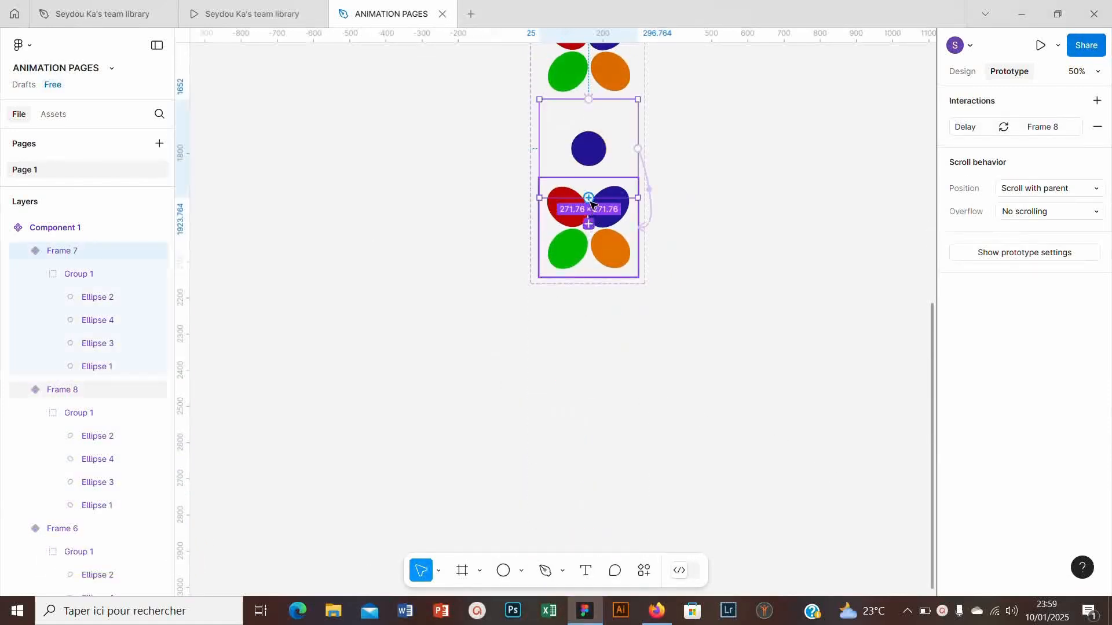
{"action": "left_click", "coordinate": [650, 197]}
{"action": "left_click", "coordinate": [722, 227]}
- Place an instance of Component 1 from the file's own assets in the upper middle of the LOADING frame
{"action": "scroll", "coordinate": [722, 229], "scroll_direction": "up", "scroll_amount": 10}
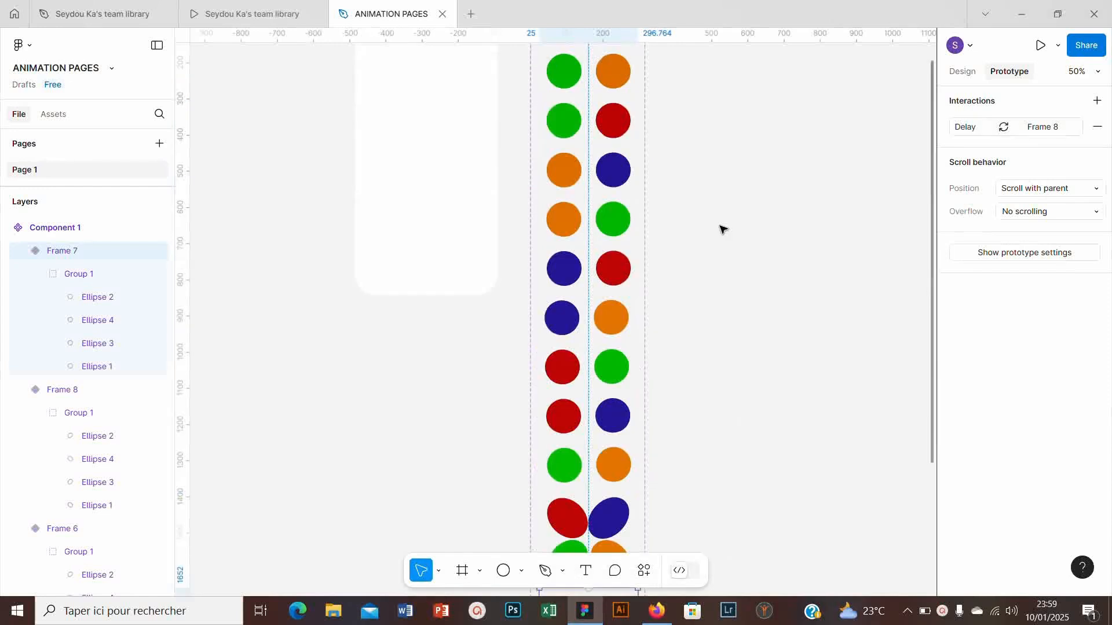
{"action": "left_click", "coordinate": [52, 116]}
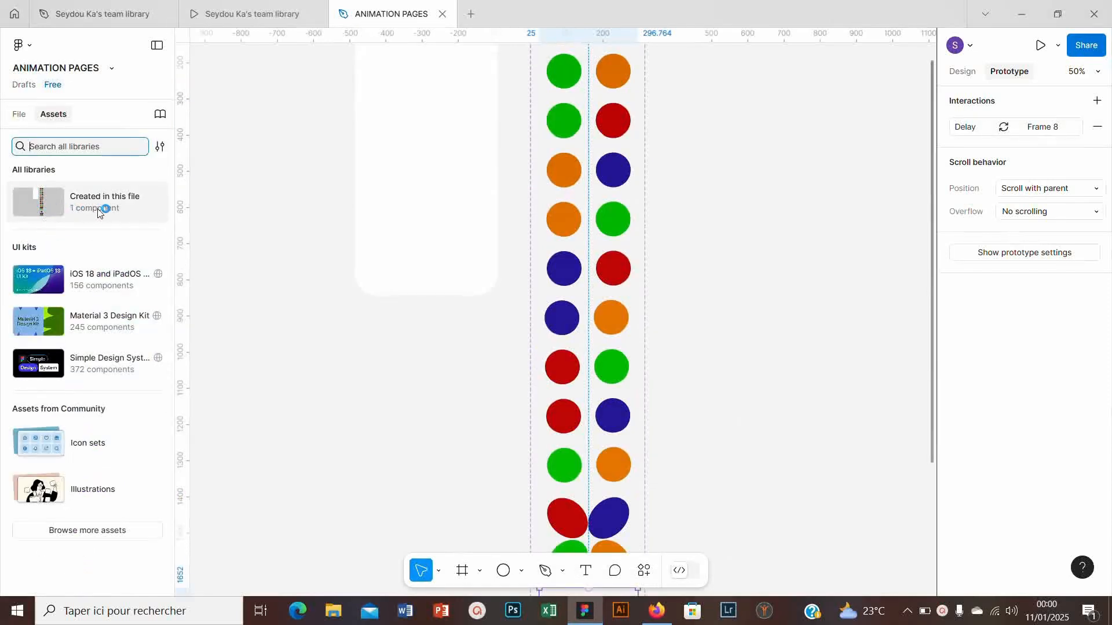
{"action": "left_click", "coordinate": [55, 206]}
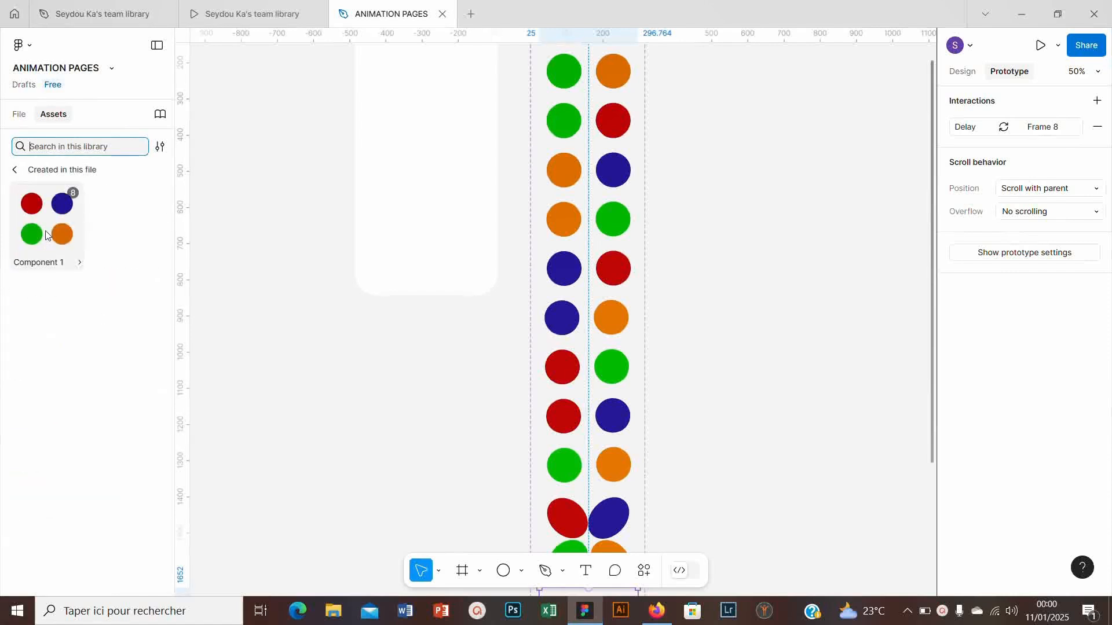
{"action": "left_click_drag", "start_coordinate": [45, 230], "coordinate": [427, 145]}
{"action": "scroll", "coordinate": [427, 144], "scroll_direction": "up", "scroll_amount": 3}
{"action": "left_click", "coordinate": [330, 210]}
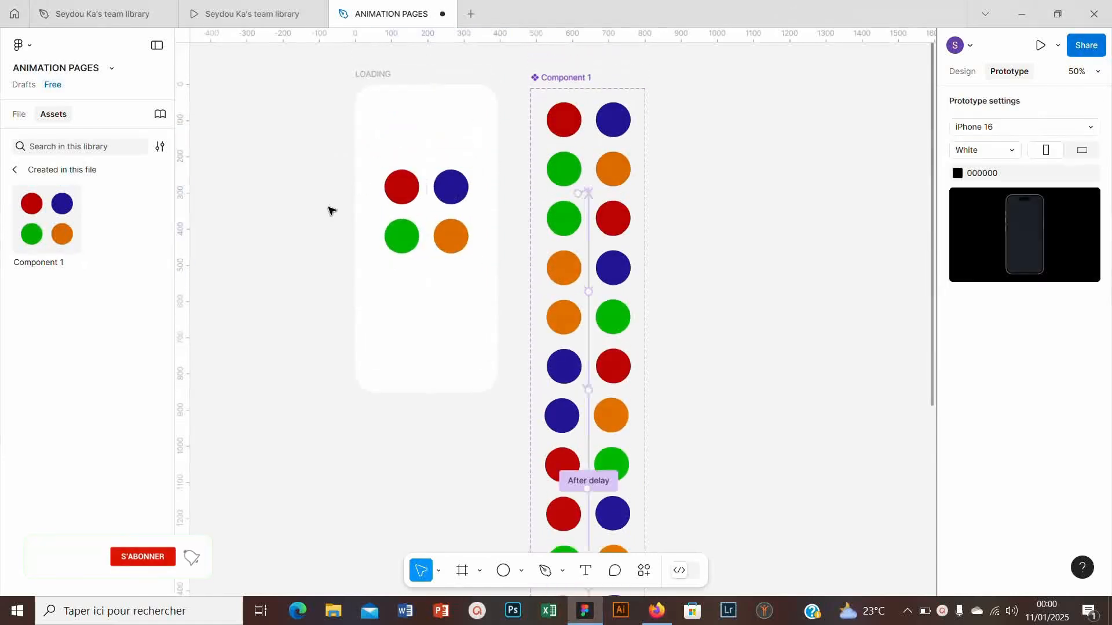
- Add the text "Loading ......" at size 48 below the circles in the LOADING frame
{"action": "left_click", "coordinate": [586, 577]}
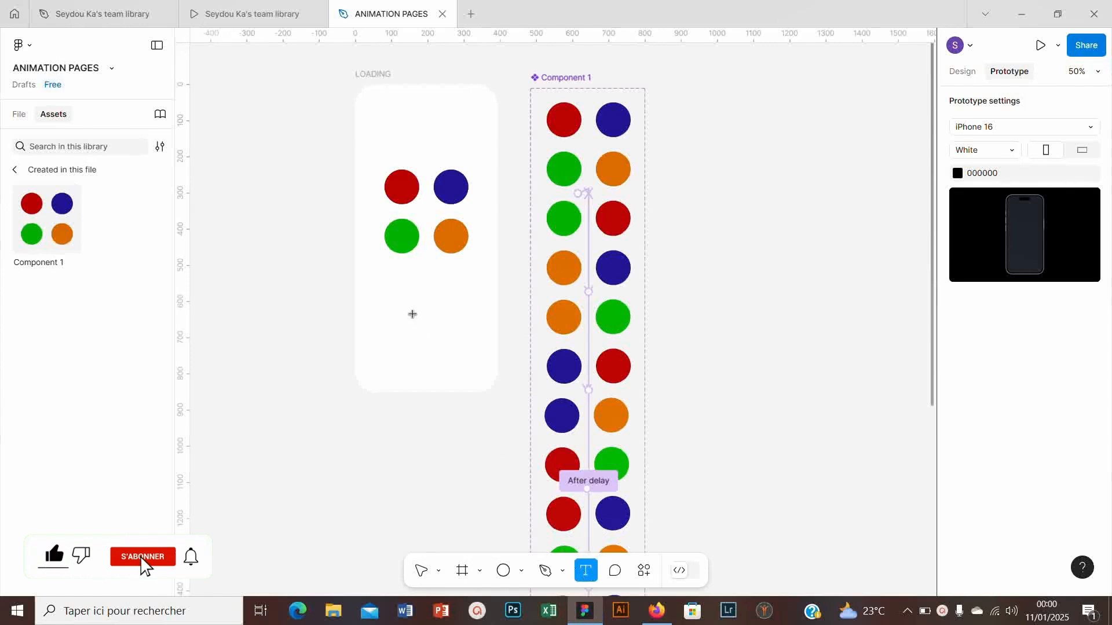
{"action": "left_click", "coordinate": [412, 314]}
{"action": "left_click", "coordinate": [960, 72]}
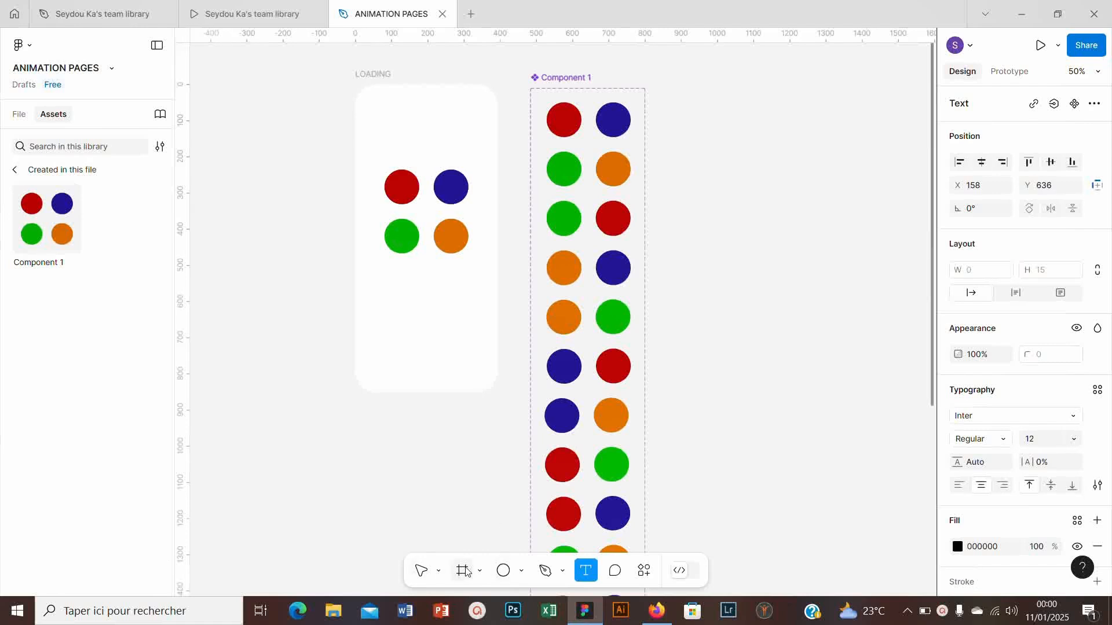
{"action": "left_click", "coordinate": [426, 570]}
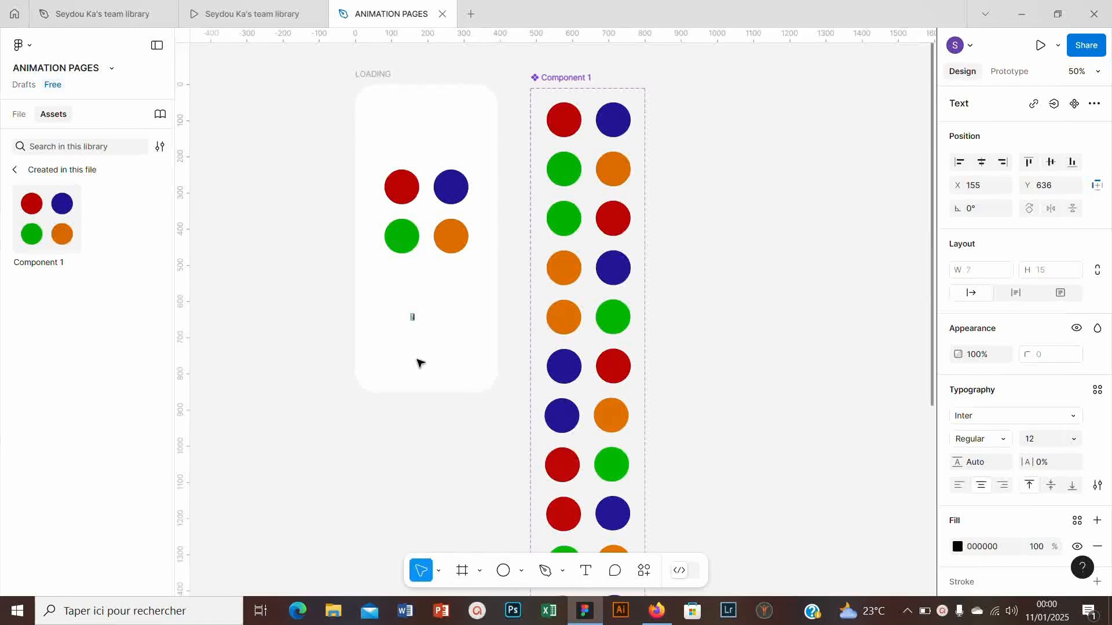
{"action": "type", "text": "L"}
{"action": "type", "text": "oading ......"}
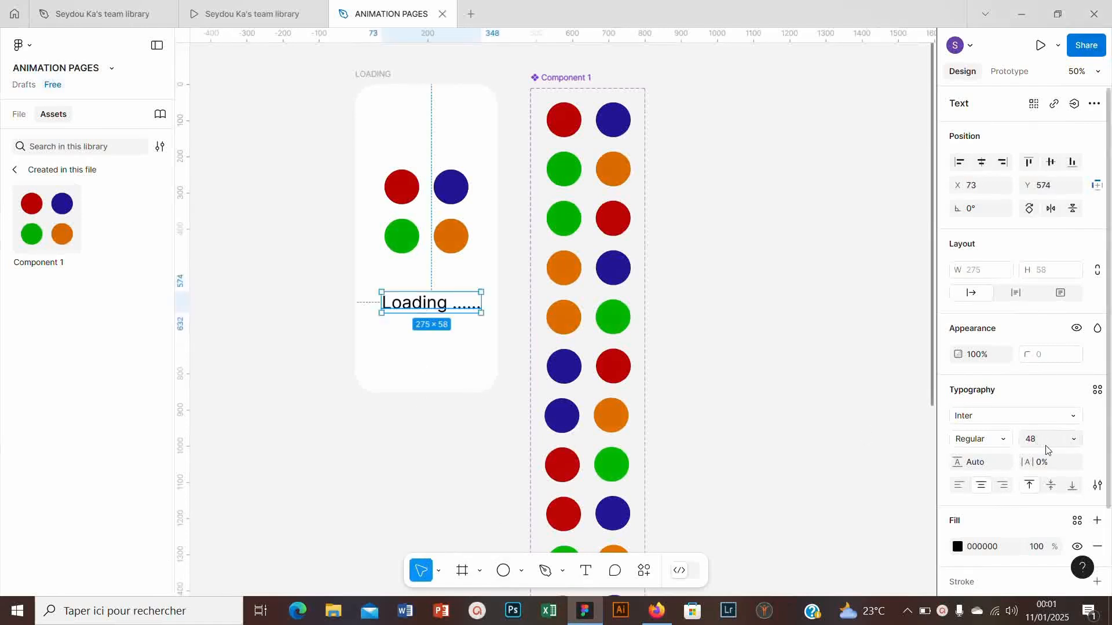
- Set the Loading text's font to Arial Italic and move it to about X 68, Y 548, closer beneath the circles
{"action": "left_click", "coordinate": [1076, 418]}
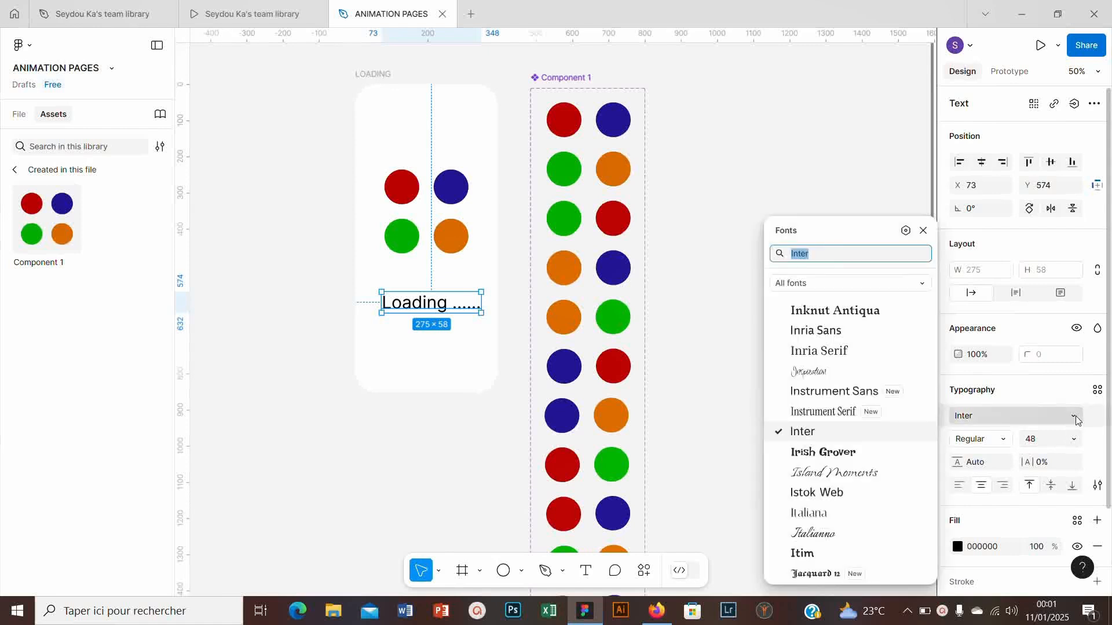
{"action": "type", "text": "AR"}
{"action": "left_click", "coordinate": [857, 503]}
{"action": "left_click", "coordinate": [996, 440]}
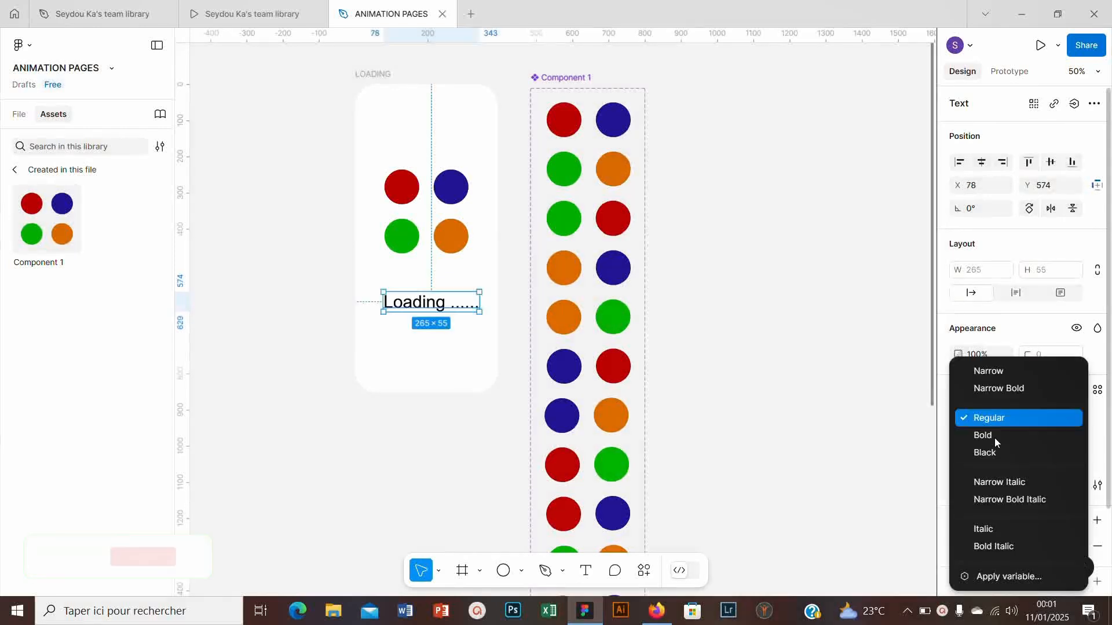
{"action": "left_click", "coordinate": [993, 529]}
{"action": "left_click_drag", "start_coordinate": [430, 309], "coordinate": [425, 298]}
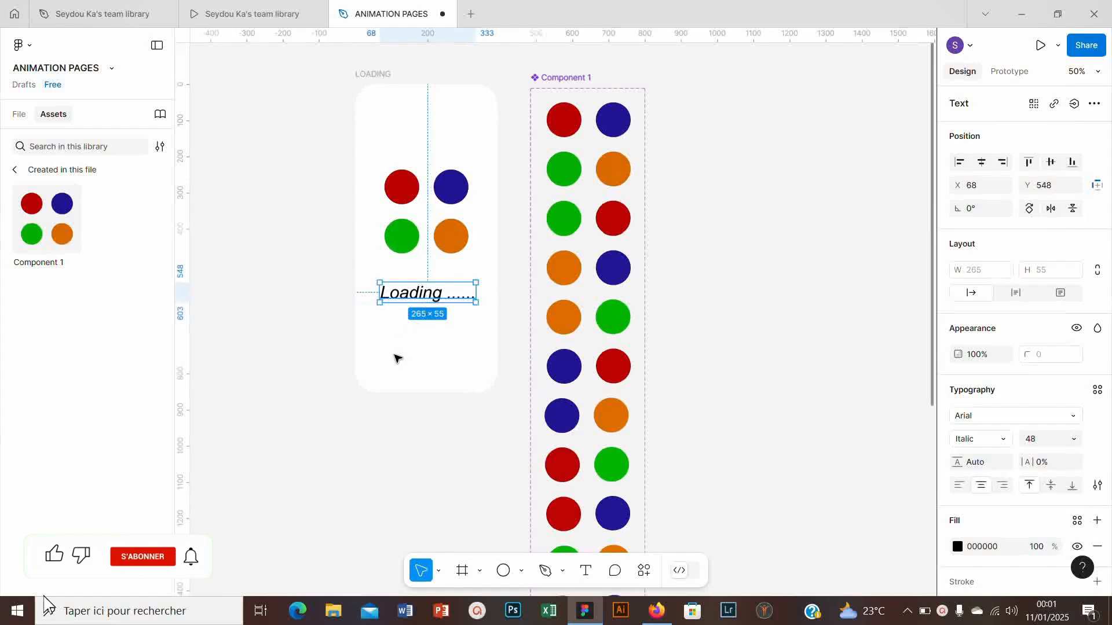
{"action": "left_click", "coordinate": [333, 164]}
- Launch the prototype presentation of the LOADING frame to preview the animation
{"action": "left_click", "coordinate": [369, 74]}
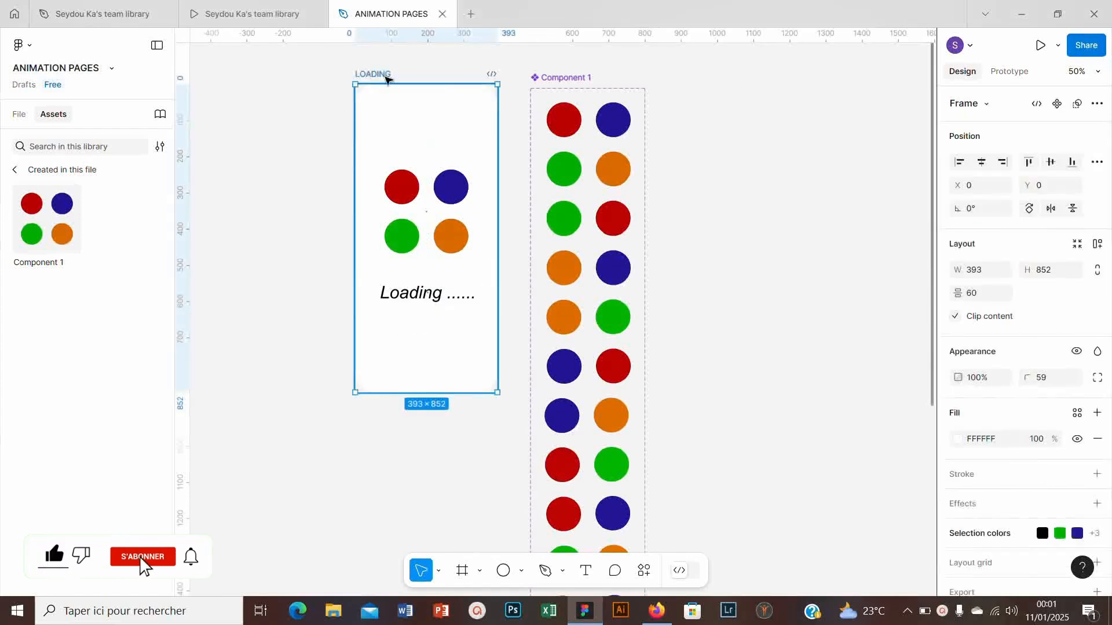
{"action": "left_click", "coordinate": [1041, 45]}
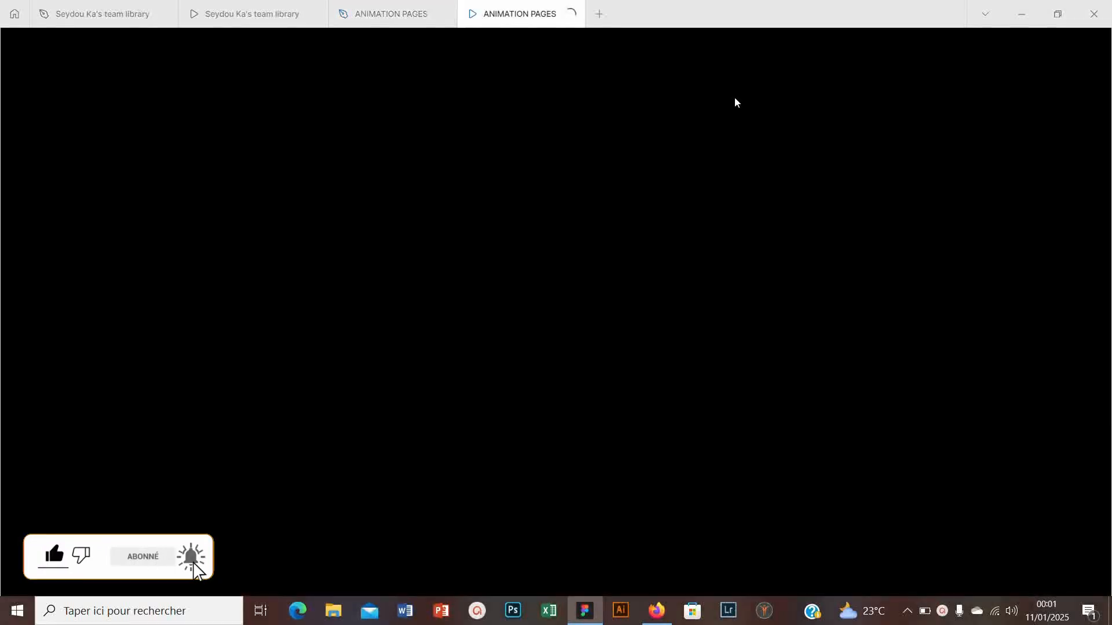